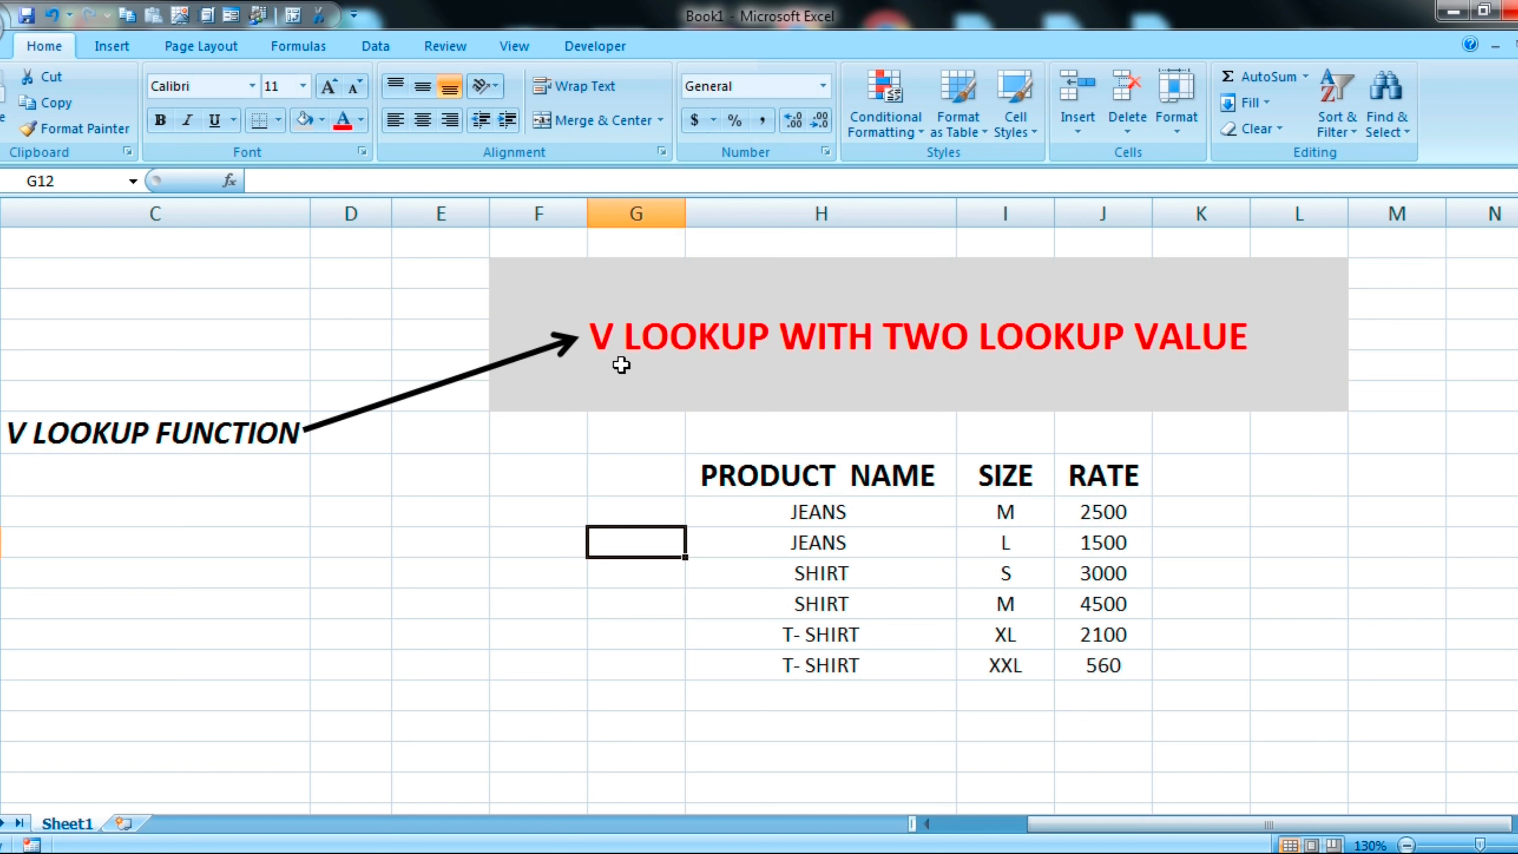
click(639, 476)
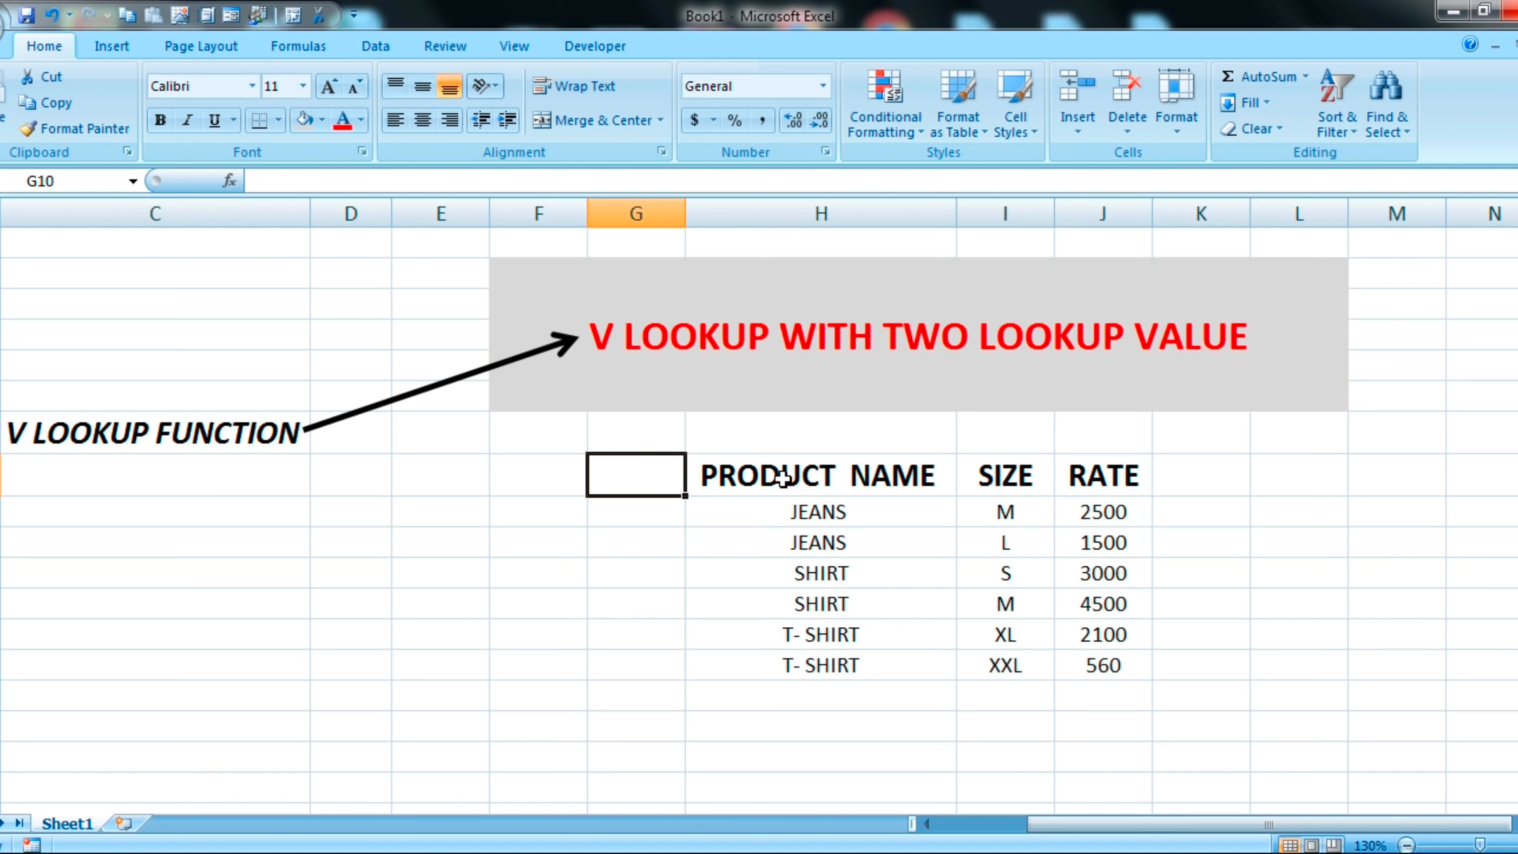
click(783, 477)
click(1007, 474)
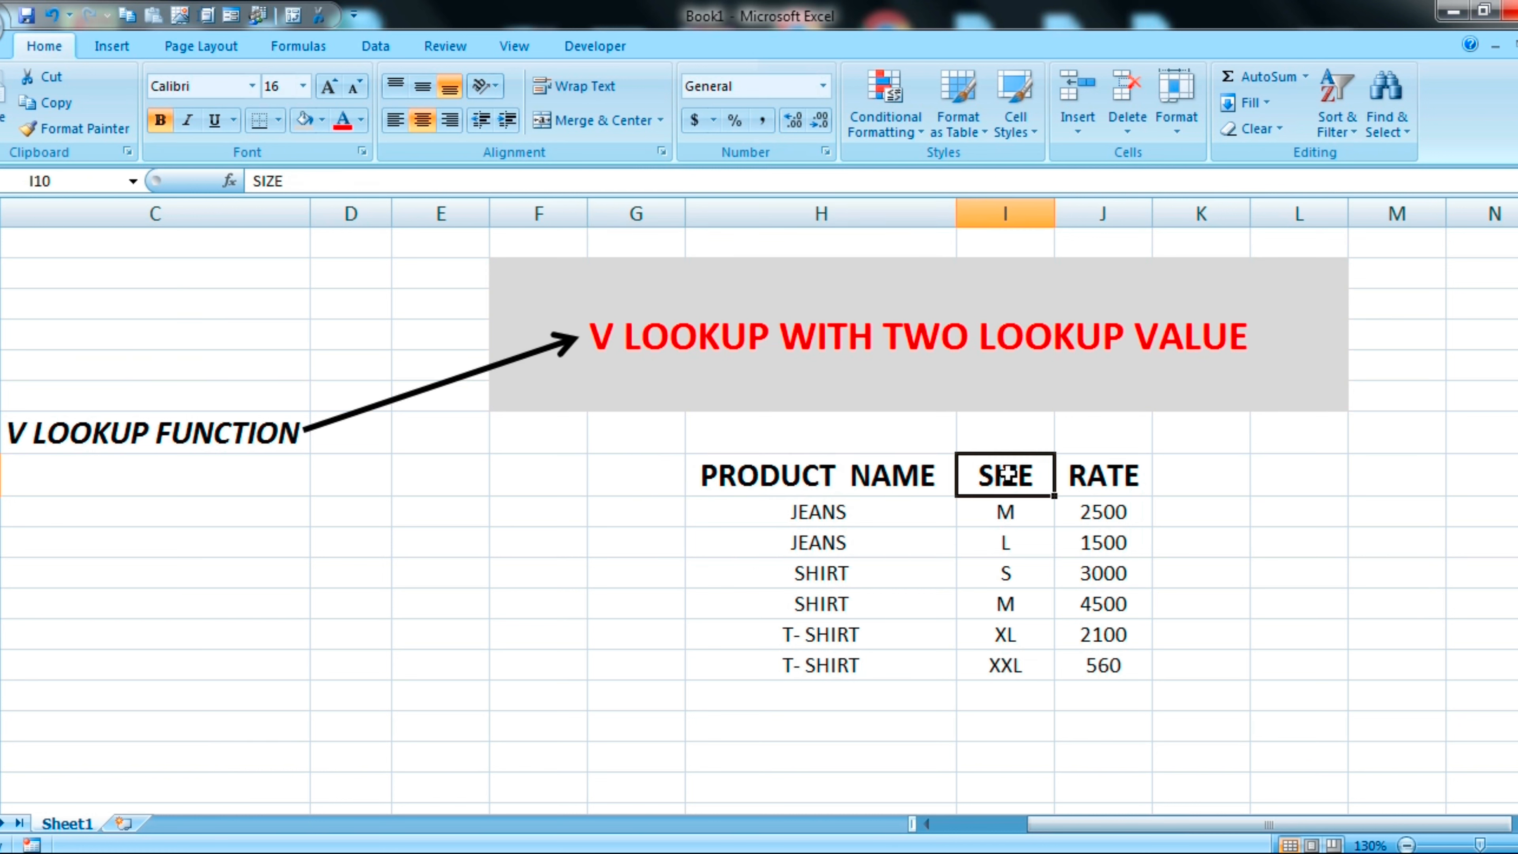
click(1086, 478)
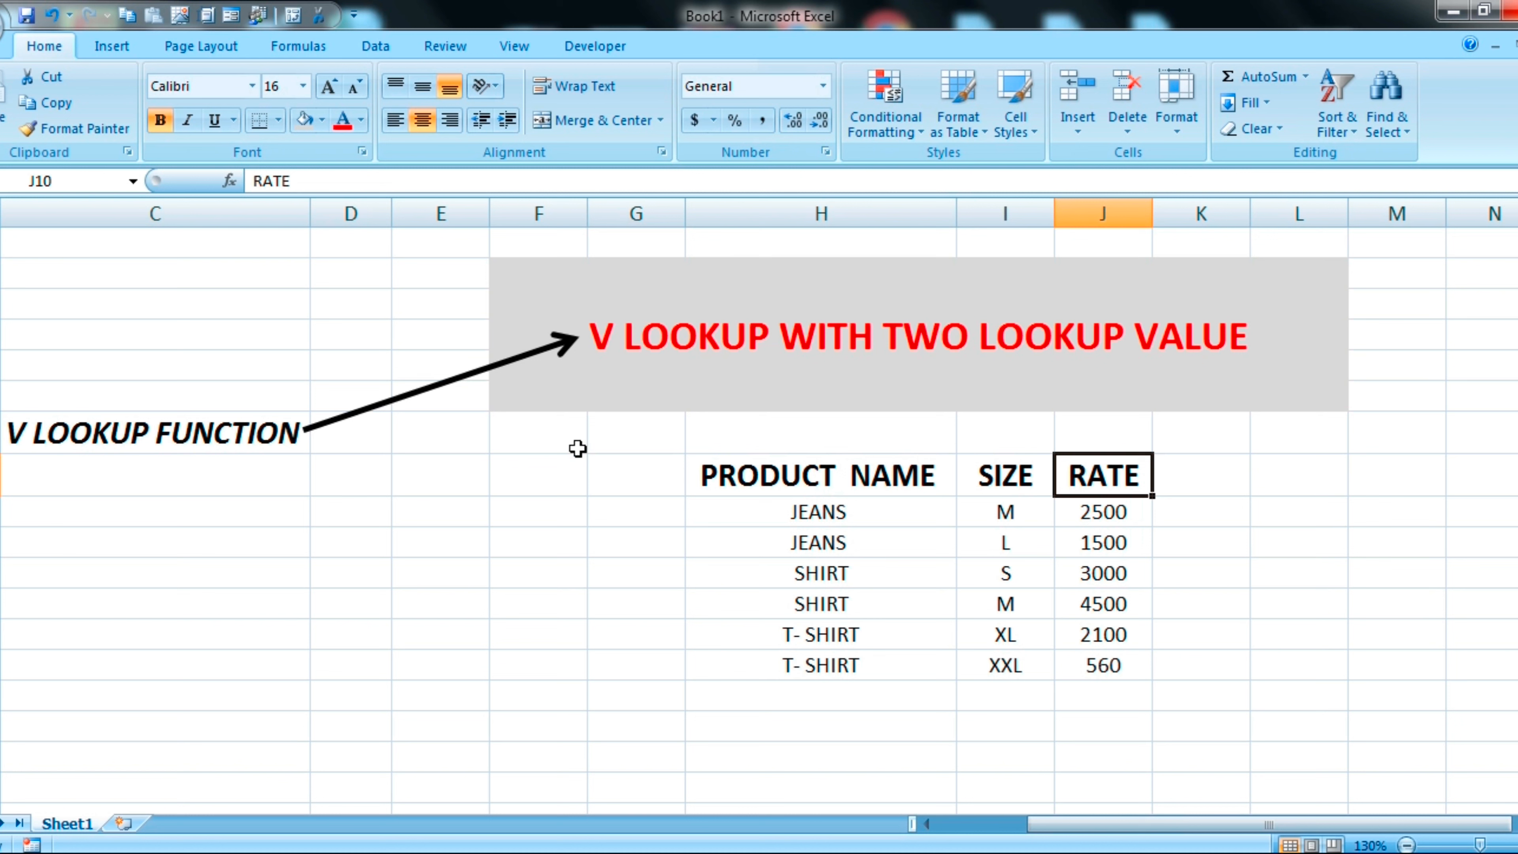
click(825, 706)
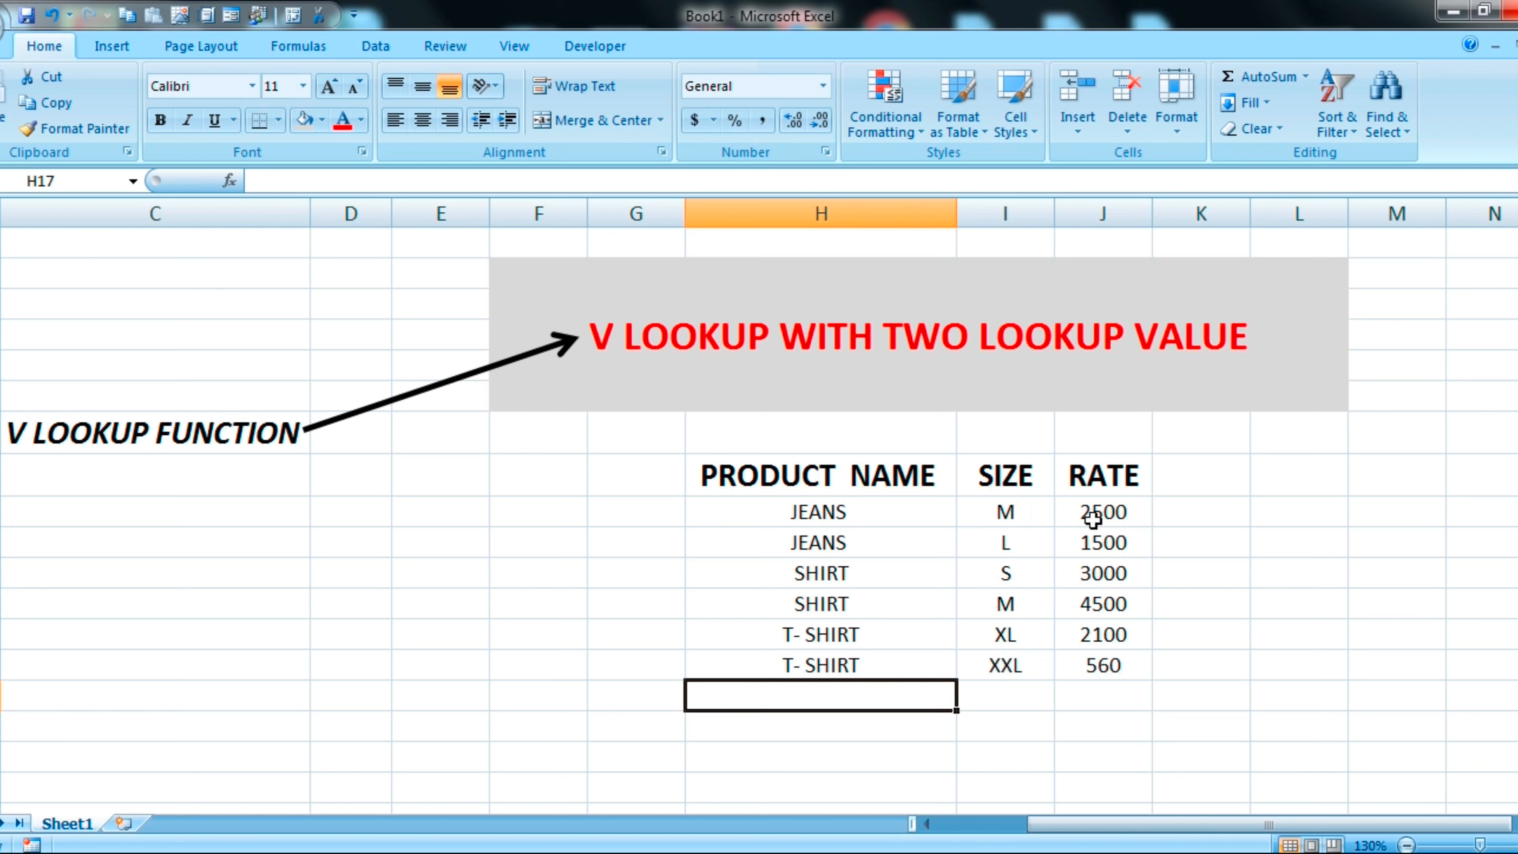
click(758, 725)
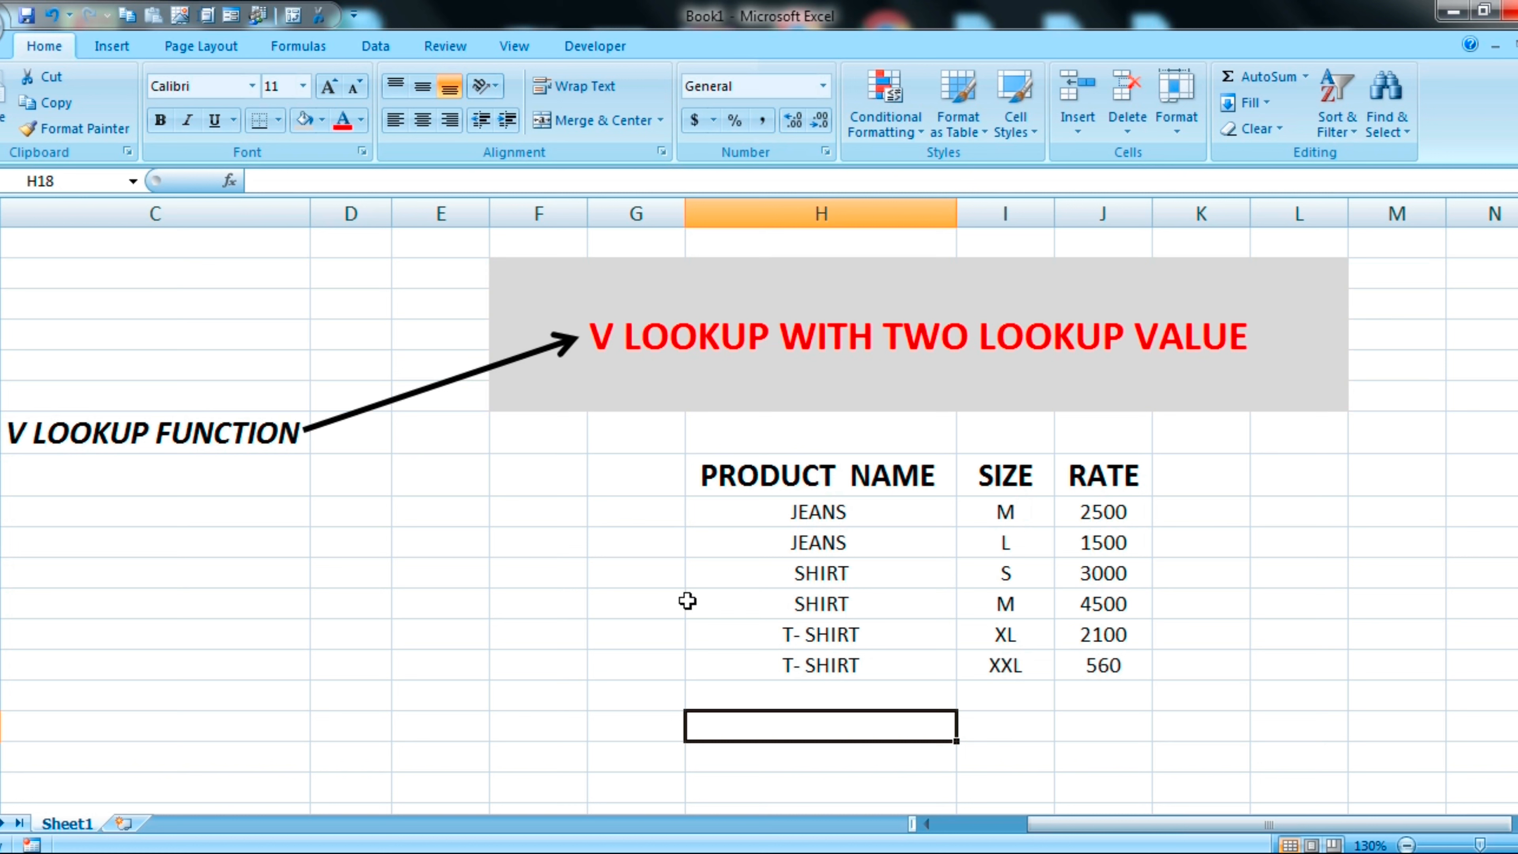
Step: Enter the header HELPER in cell G10, beside the PRODUCT NAME column
click(611, 484)
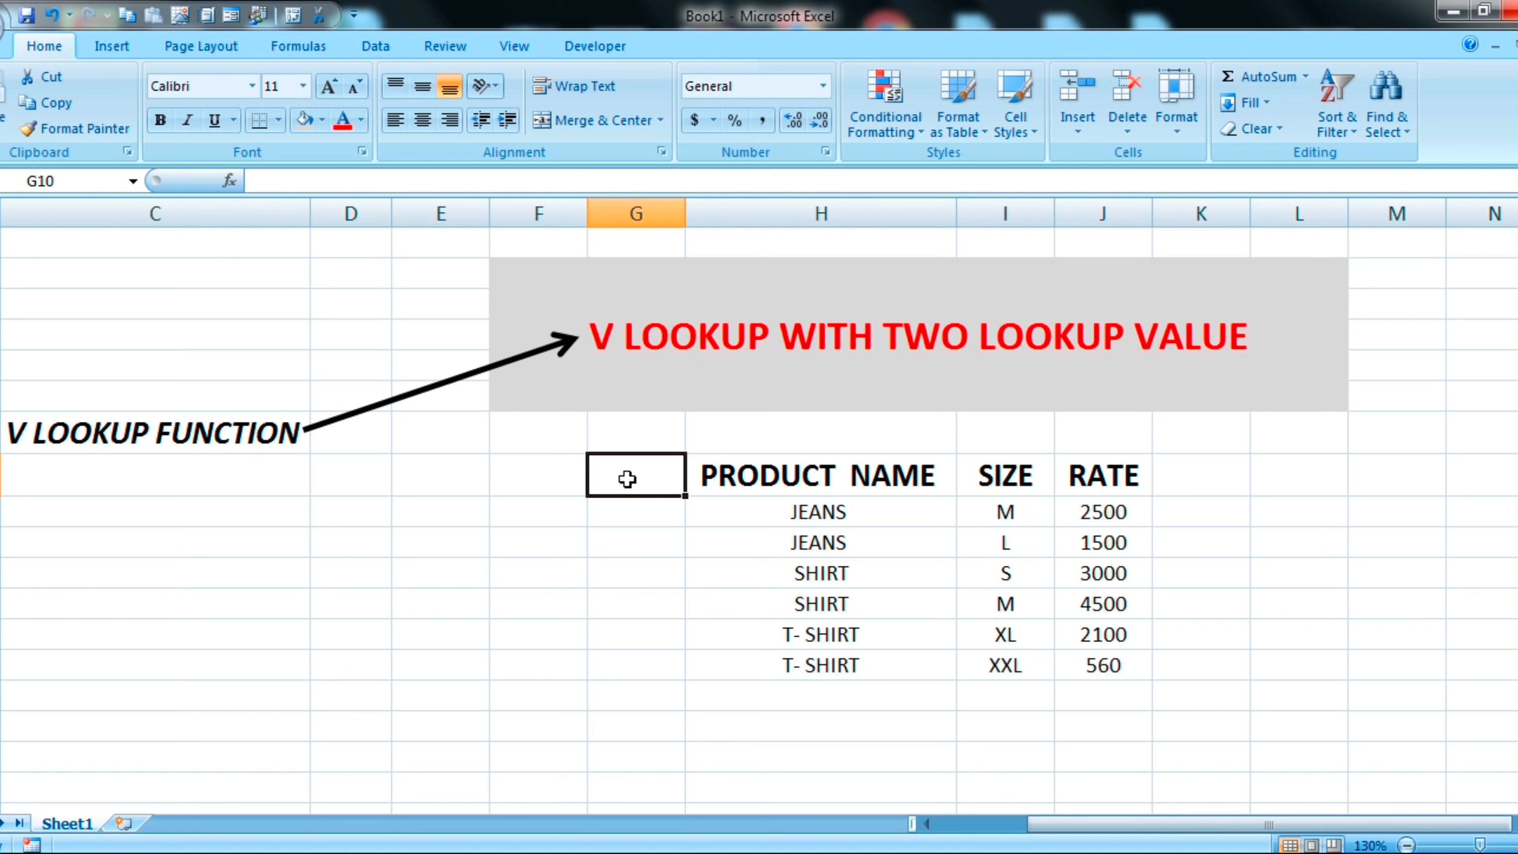
text(HELPER)
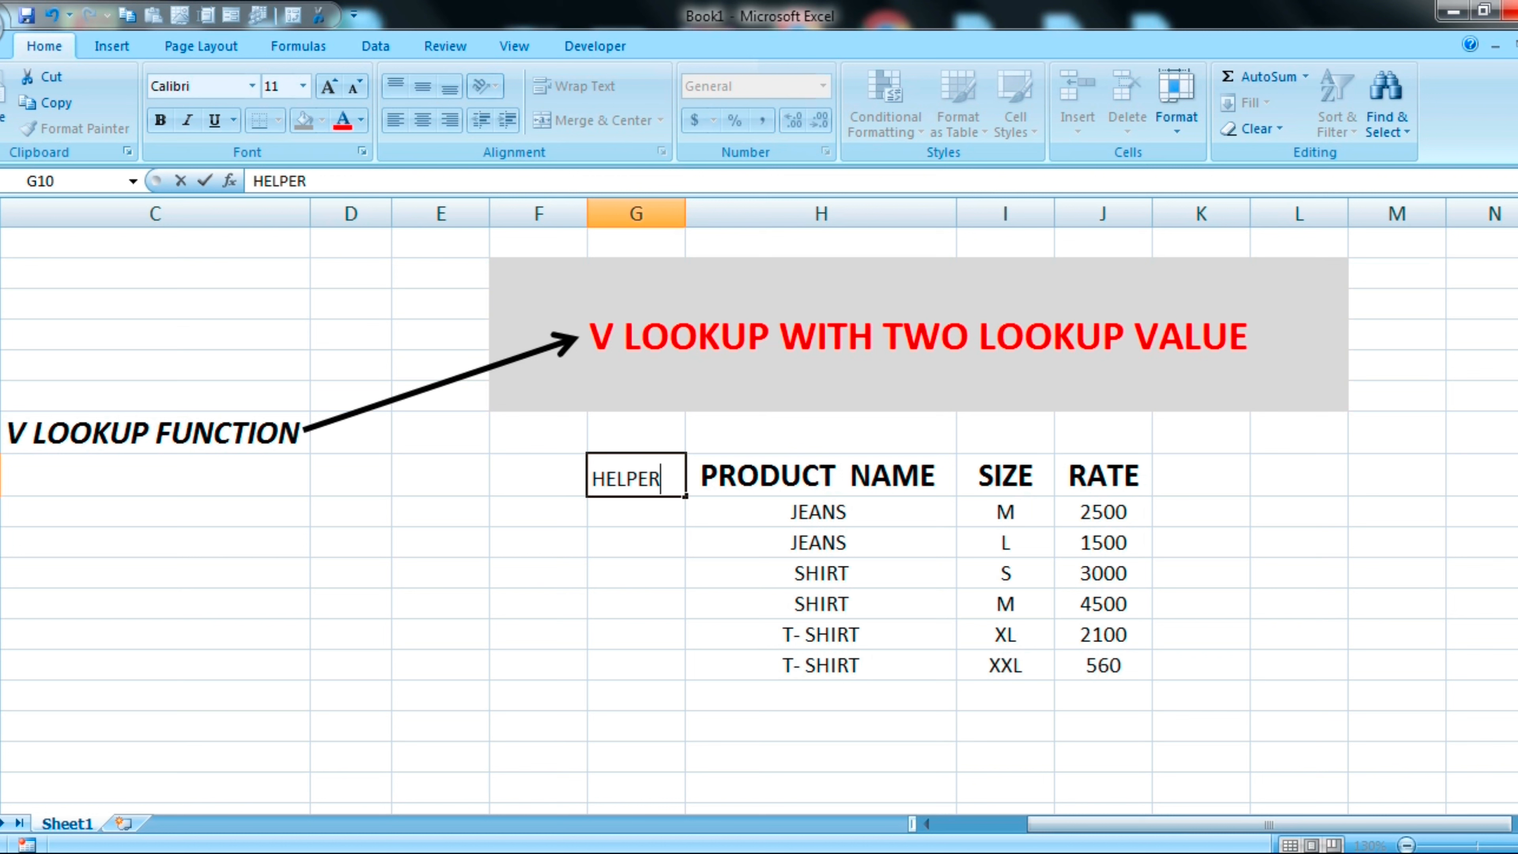
click(661, 587)
click(658, 467)
Step: Apply the PRODUCT NAME header's formatting to the HELPER header and autofit column G to its contents
click(793, 474)
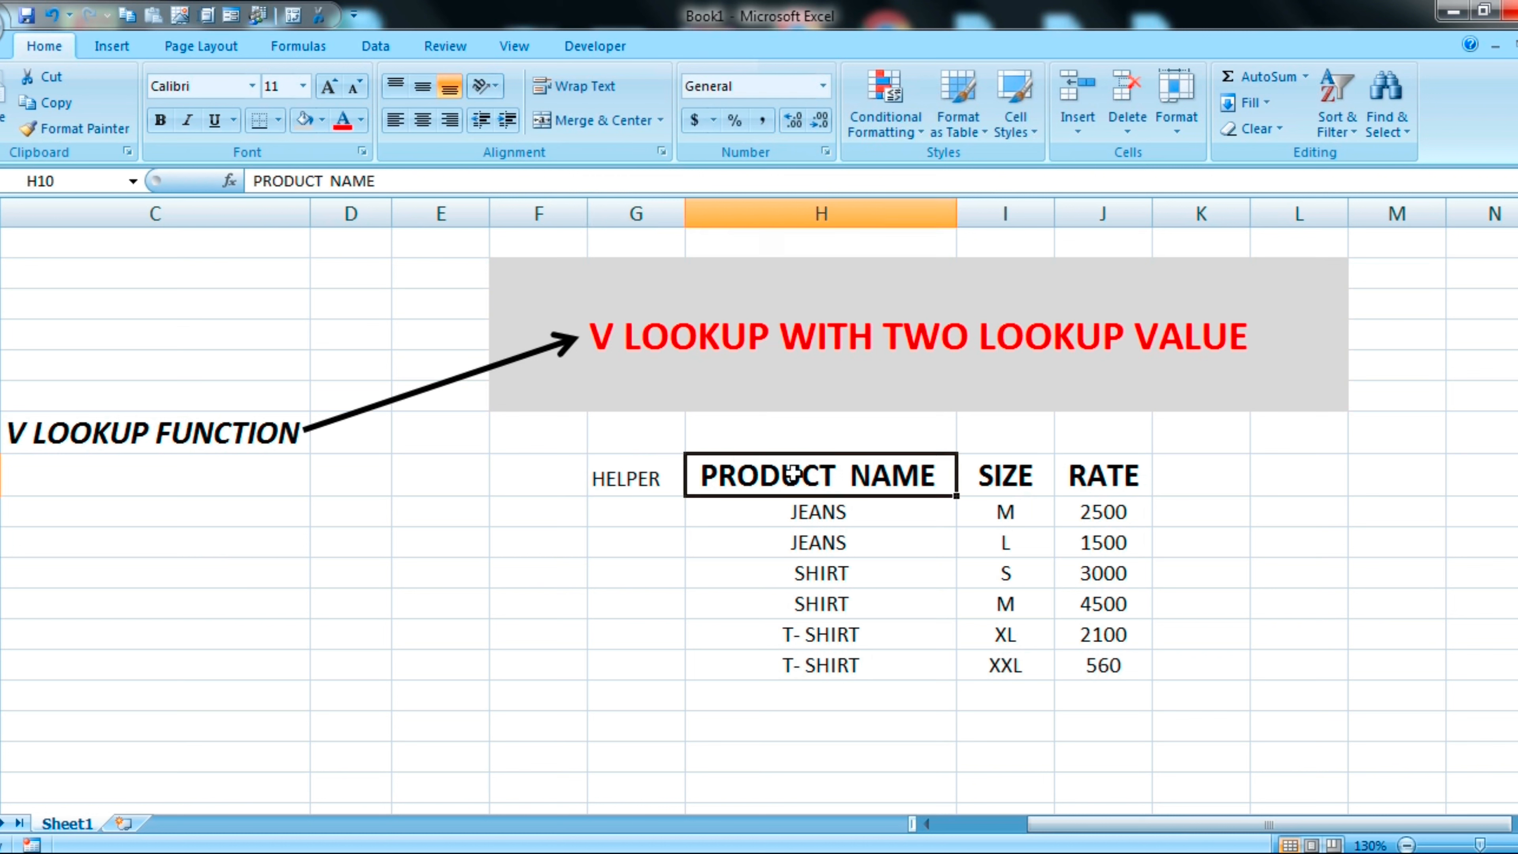
double_click(72, 128)
click(628, 473)
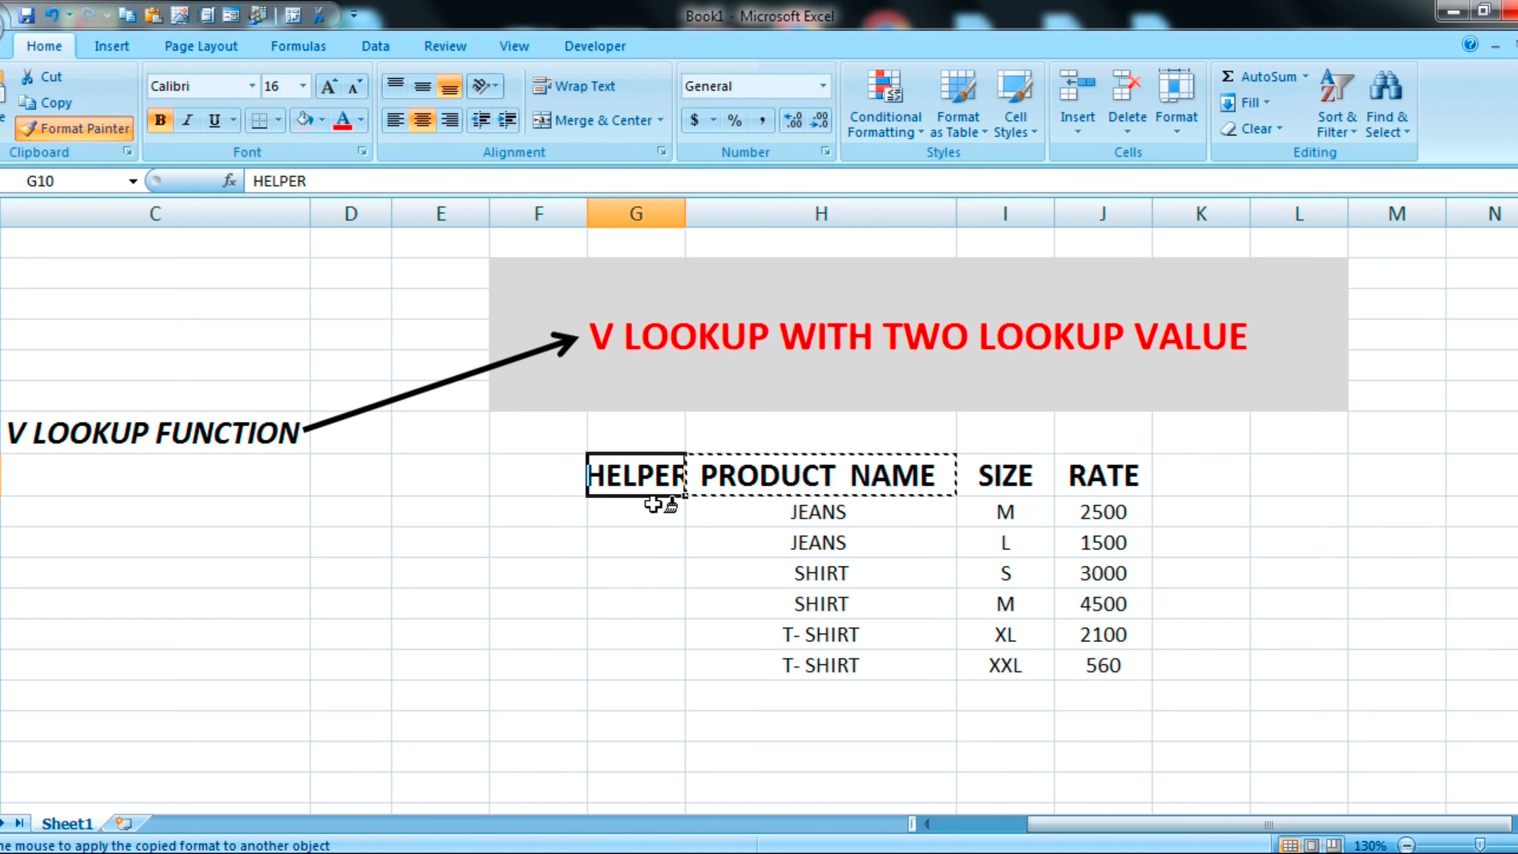
double_click(685, 210)
key(Escape)
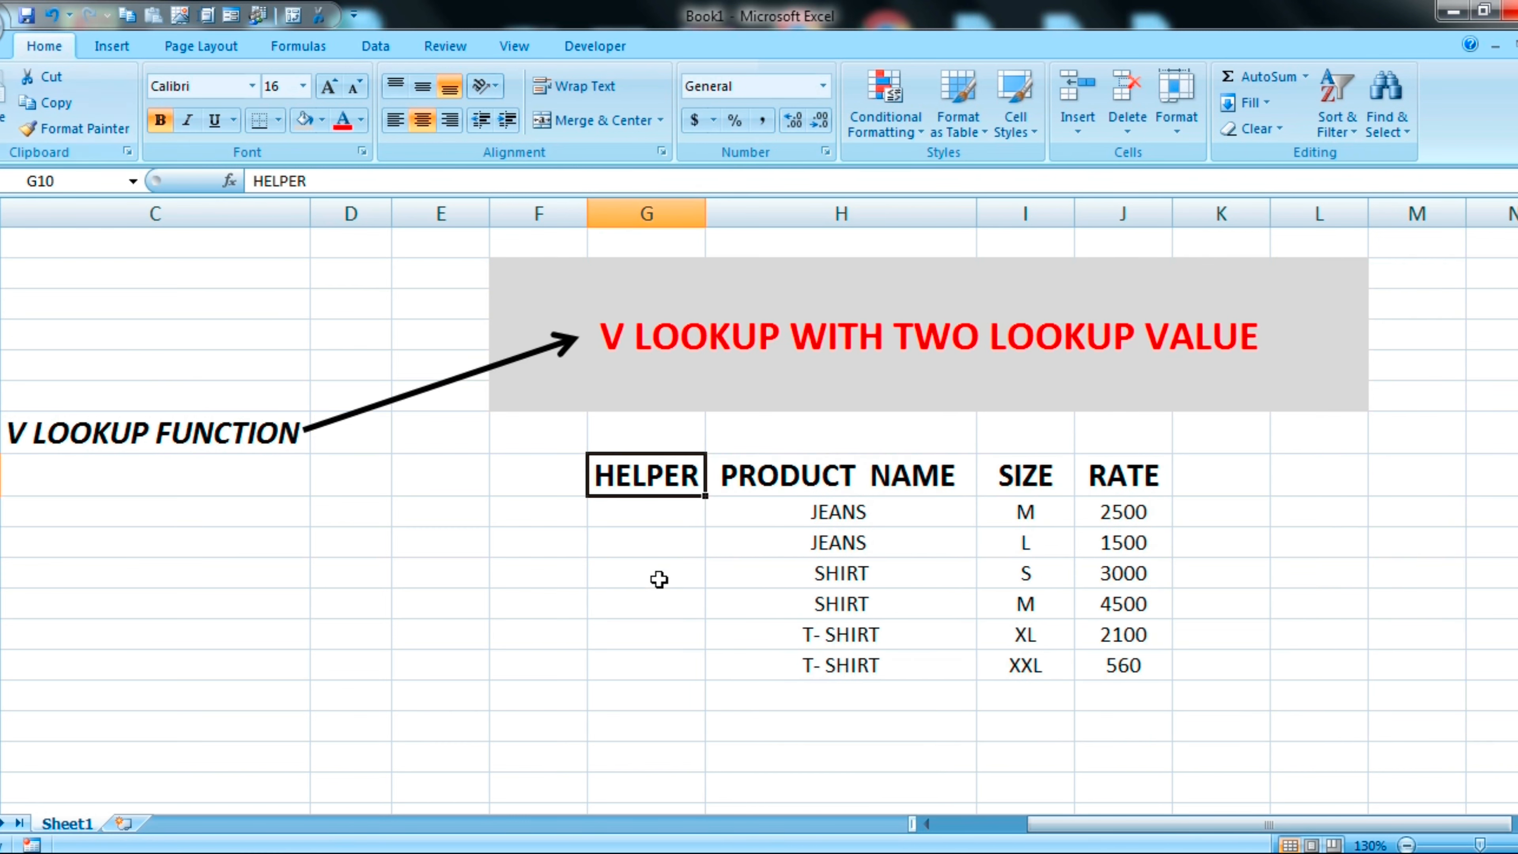
Step: Enter the sample text JEANS/M in cell D12 and autofit column D to it
click(646, 515)
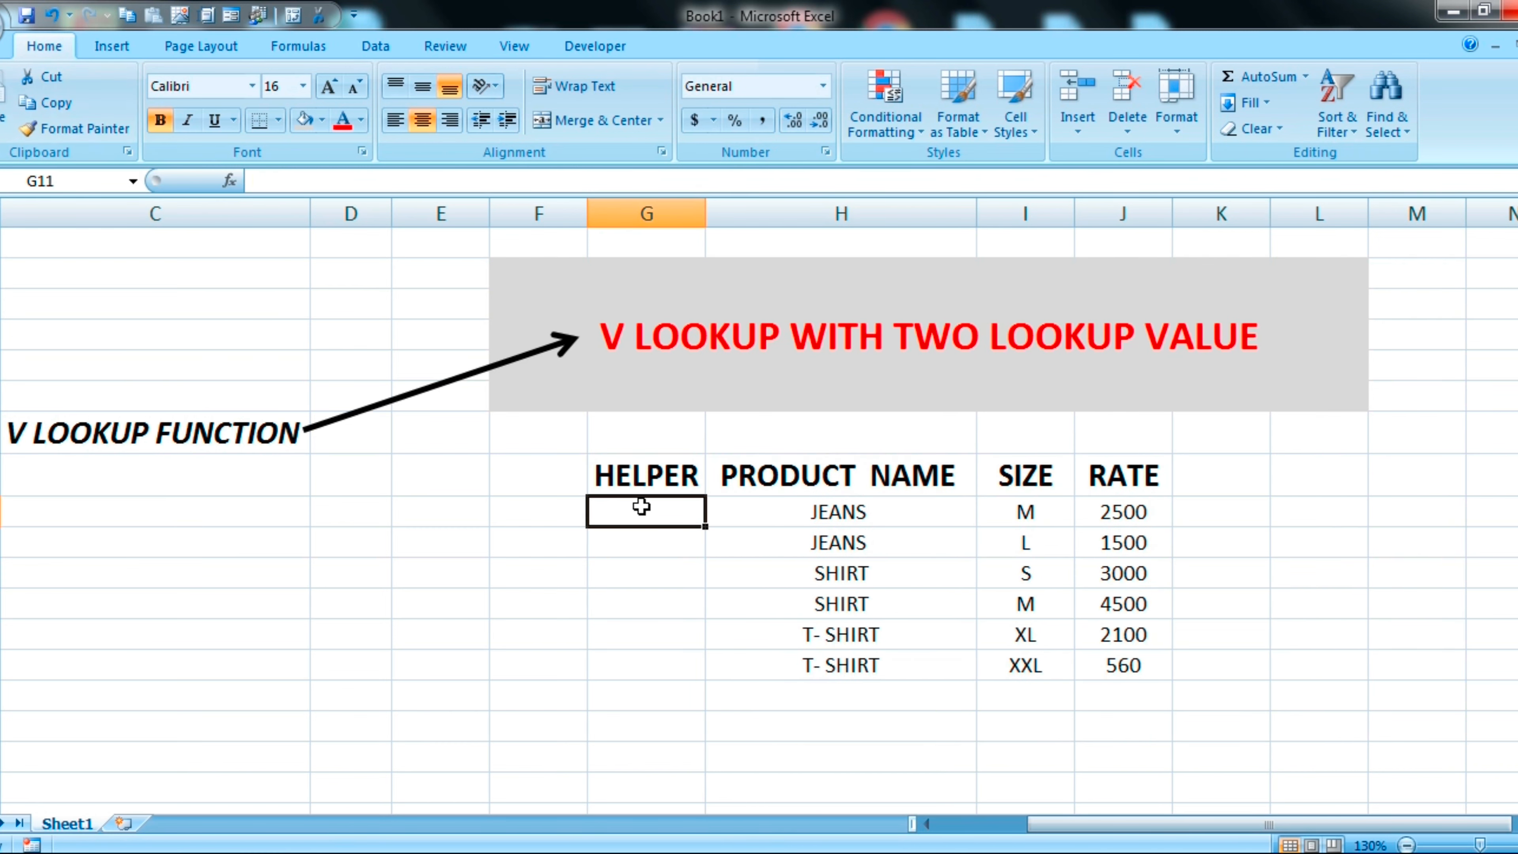
click(378, 554)
text(JE)
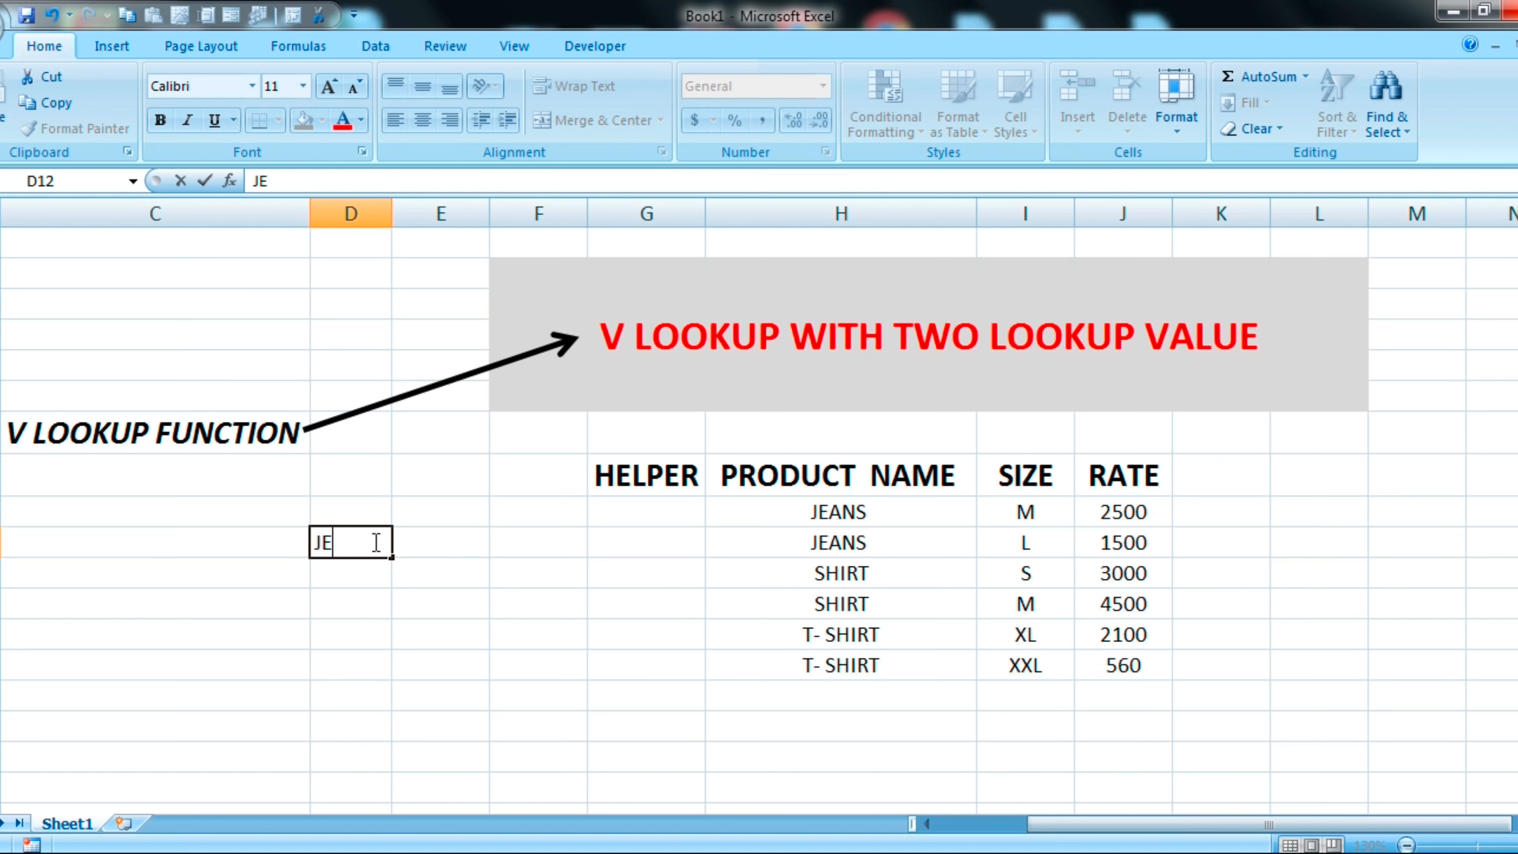
text(ANS/M)
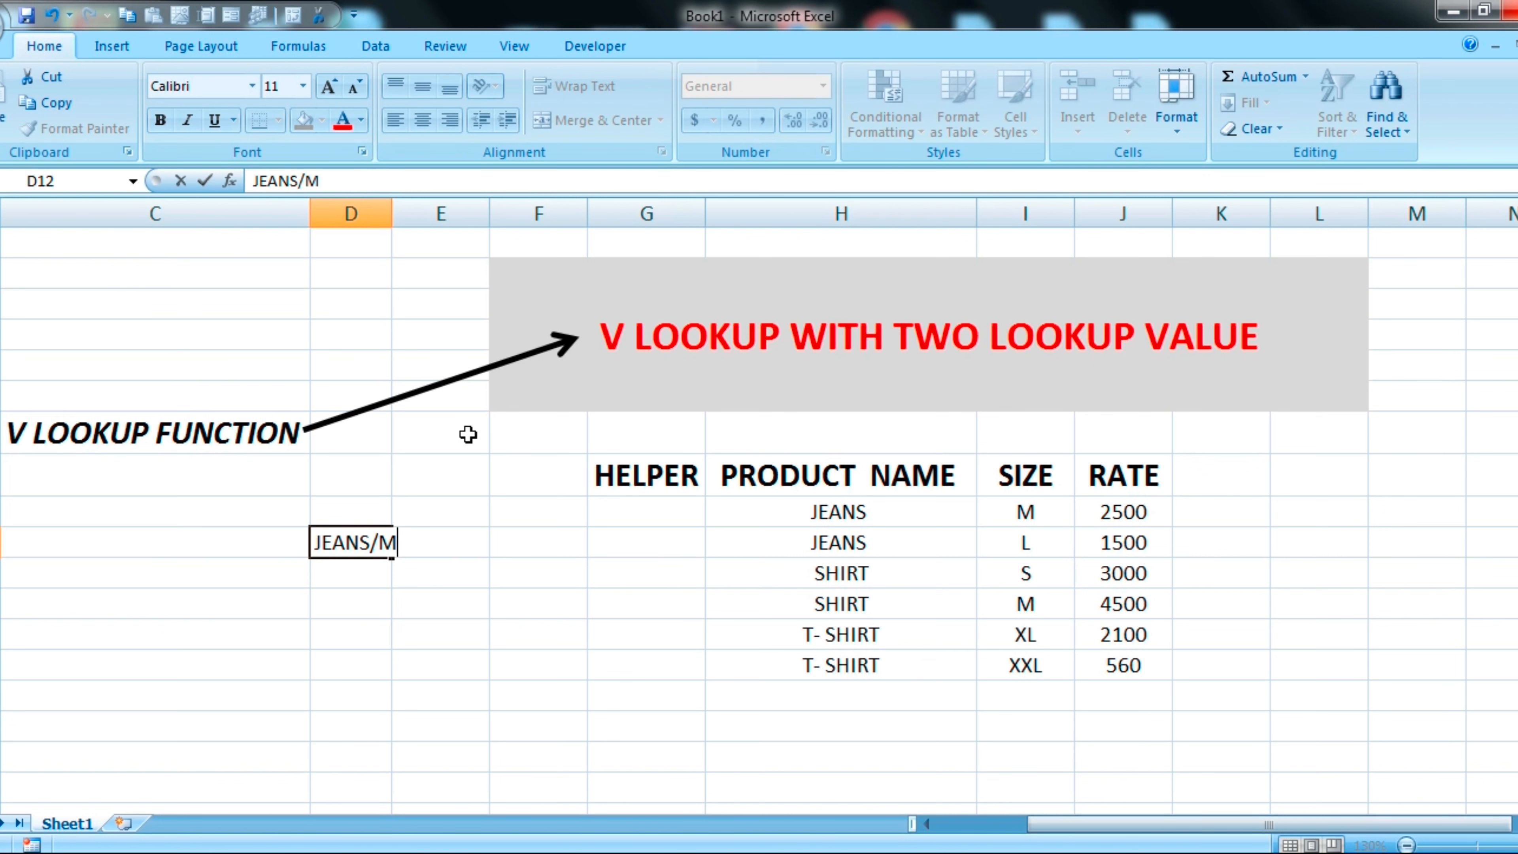
double_click(392, 212)
click(328, 534)
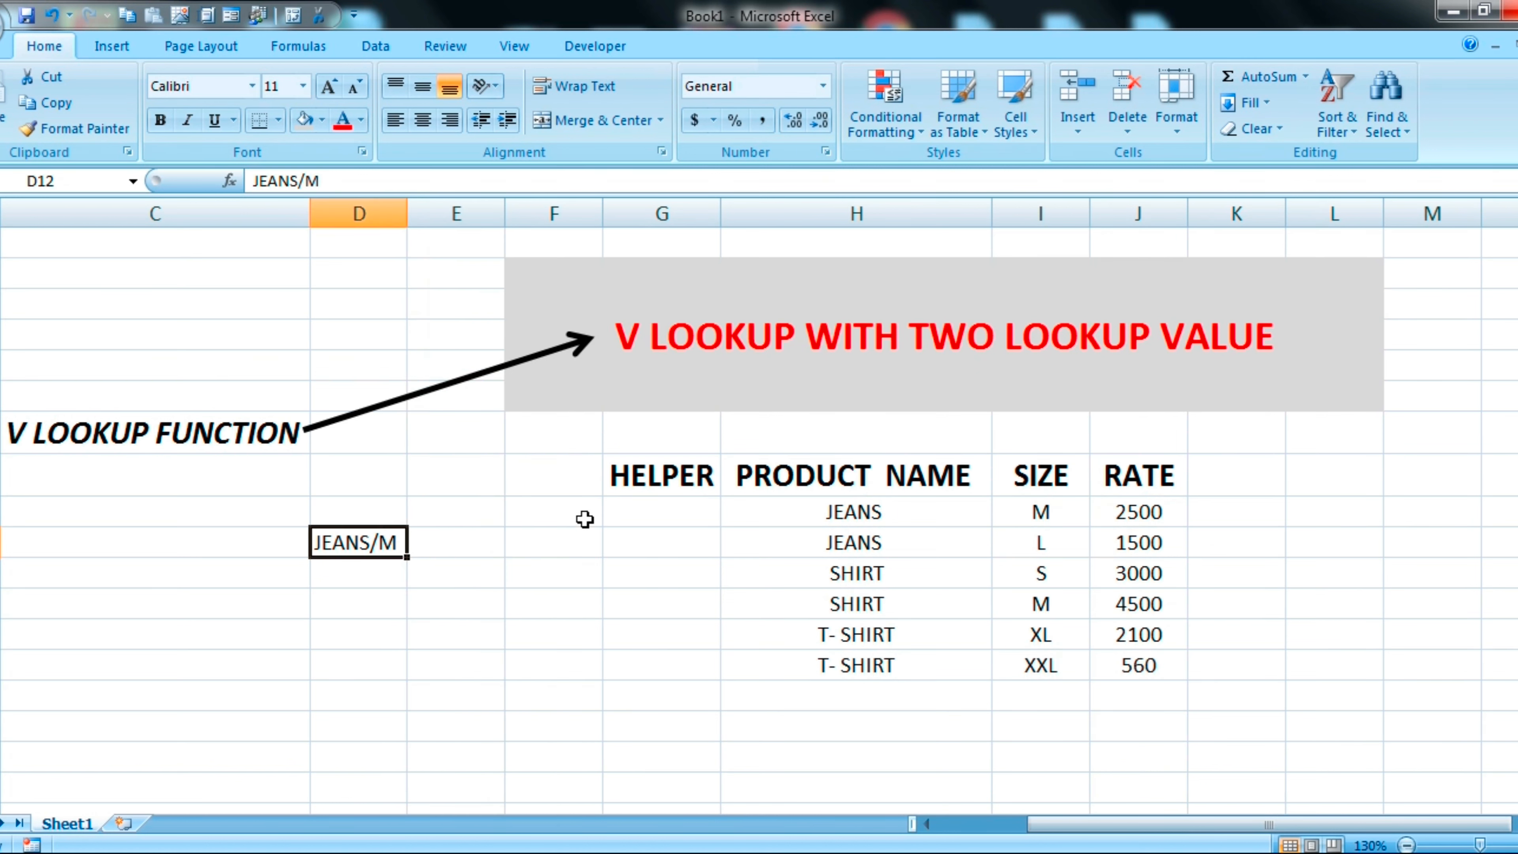
Step: Enter the formula =H11&"/"&I11 in cell G11 to join the product name and size with a slash
click(631, 512)
text(=)
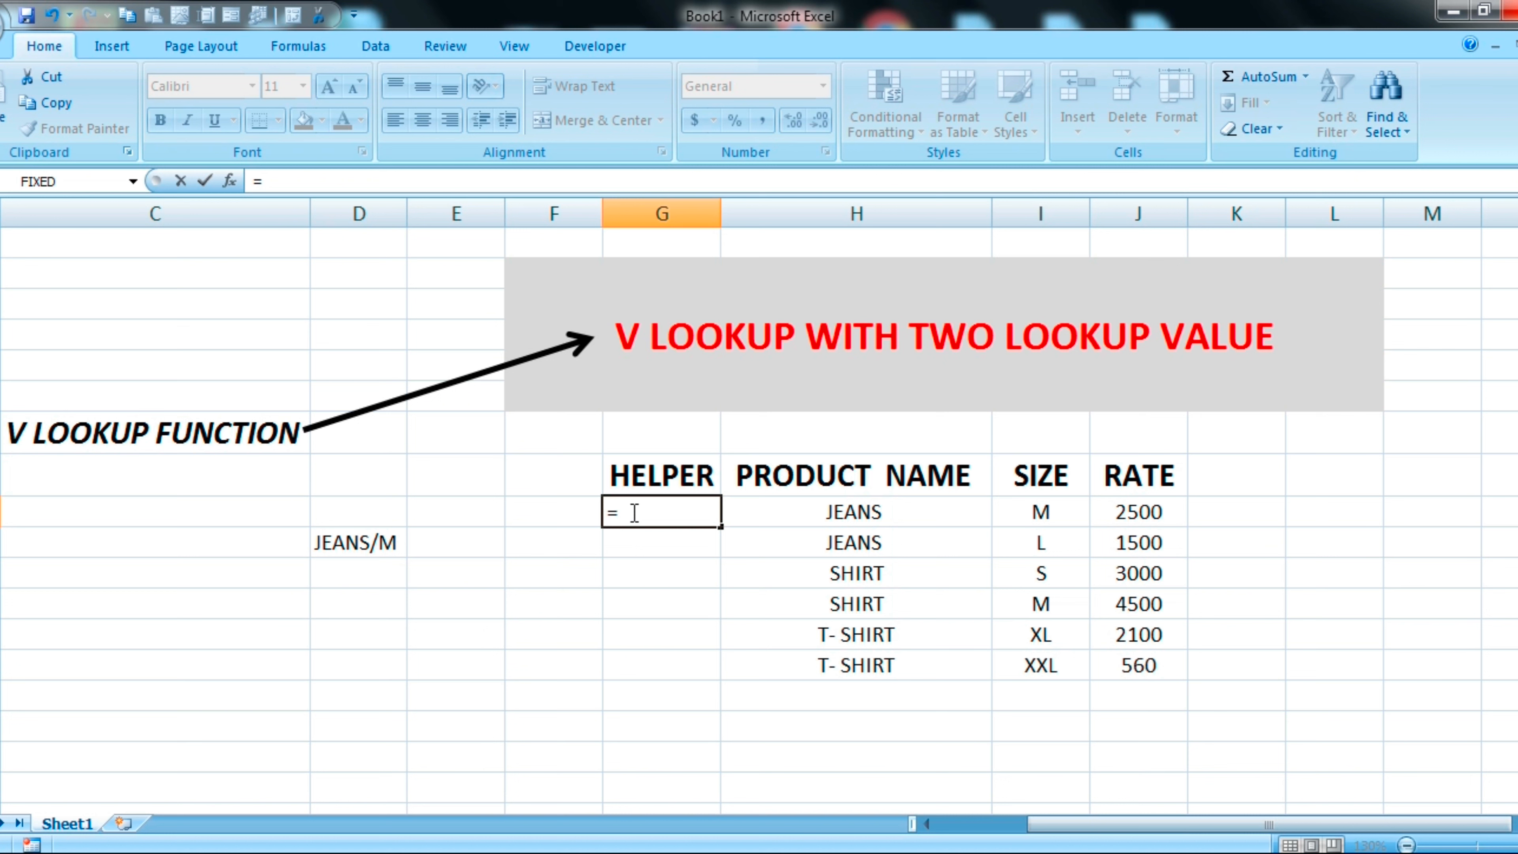
click(844, 507)
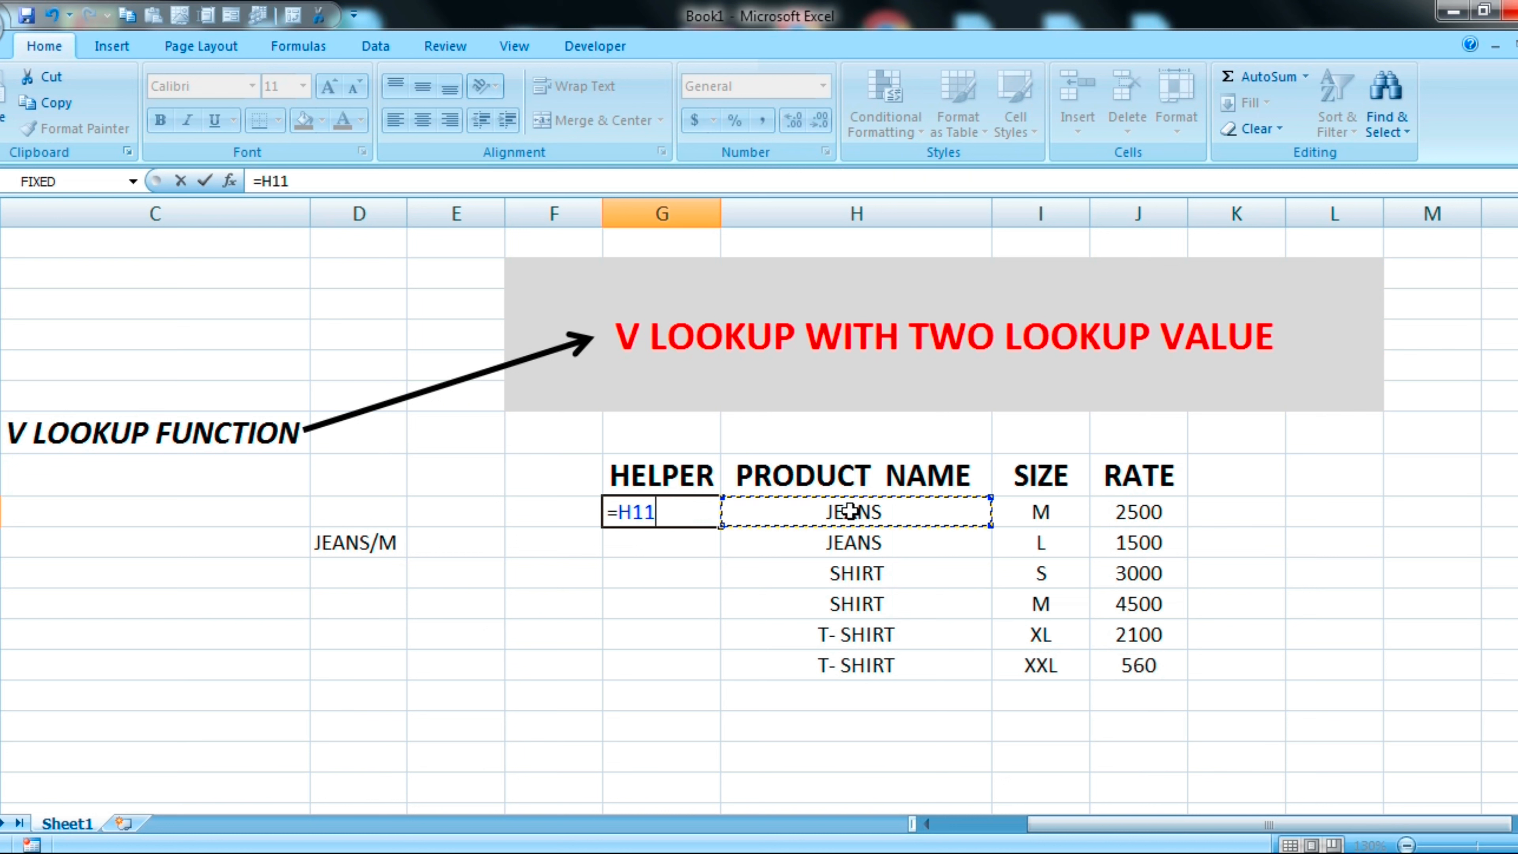
text(&"/)
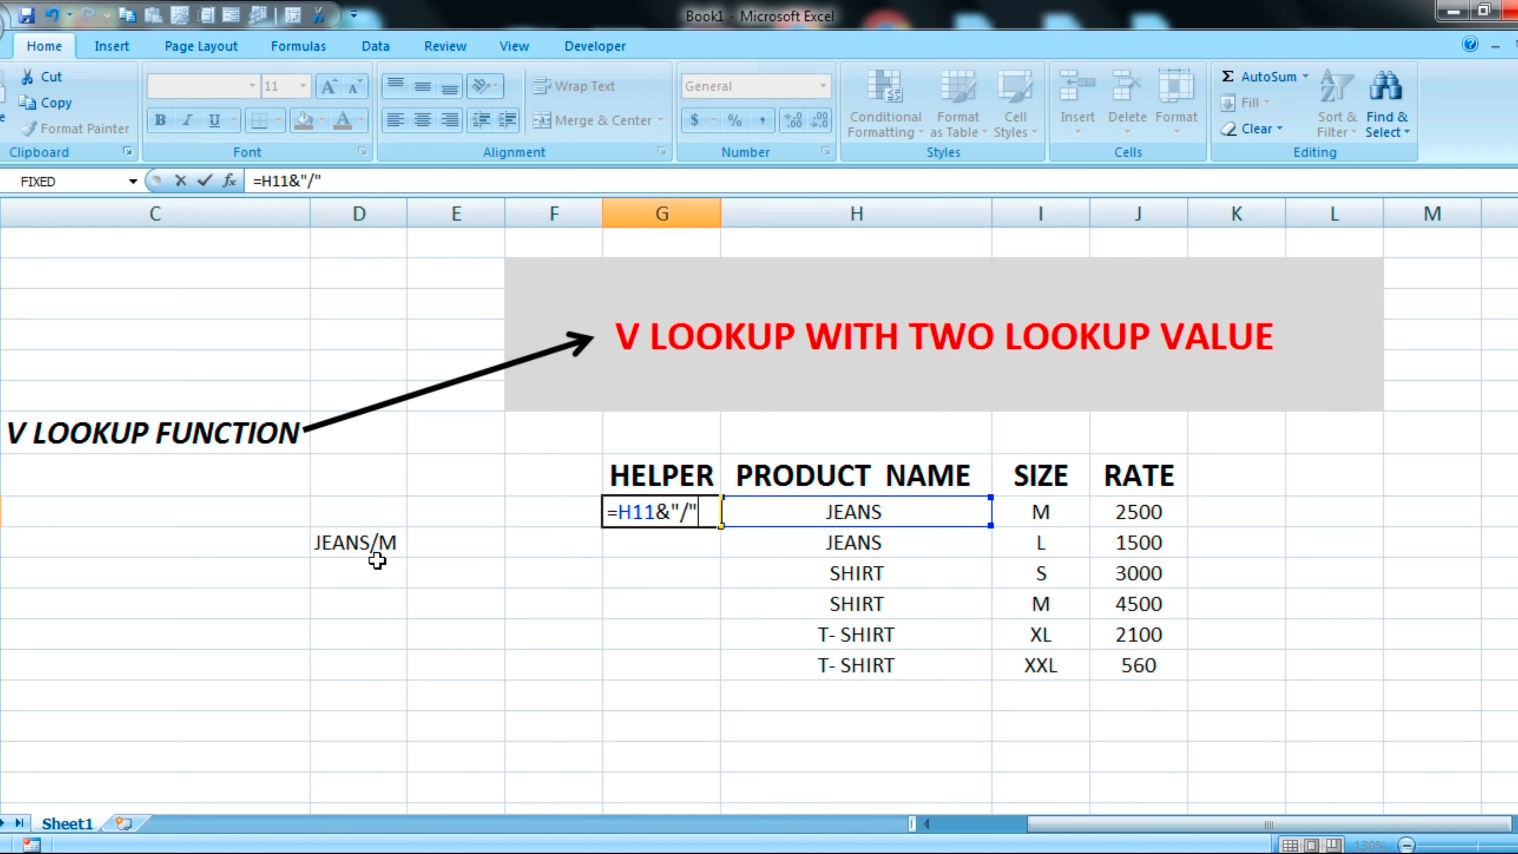
text("&)
click(1060, 512)
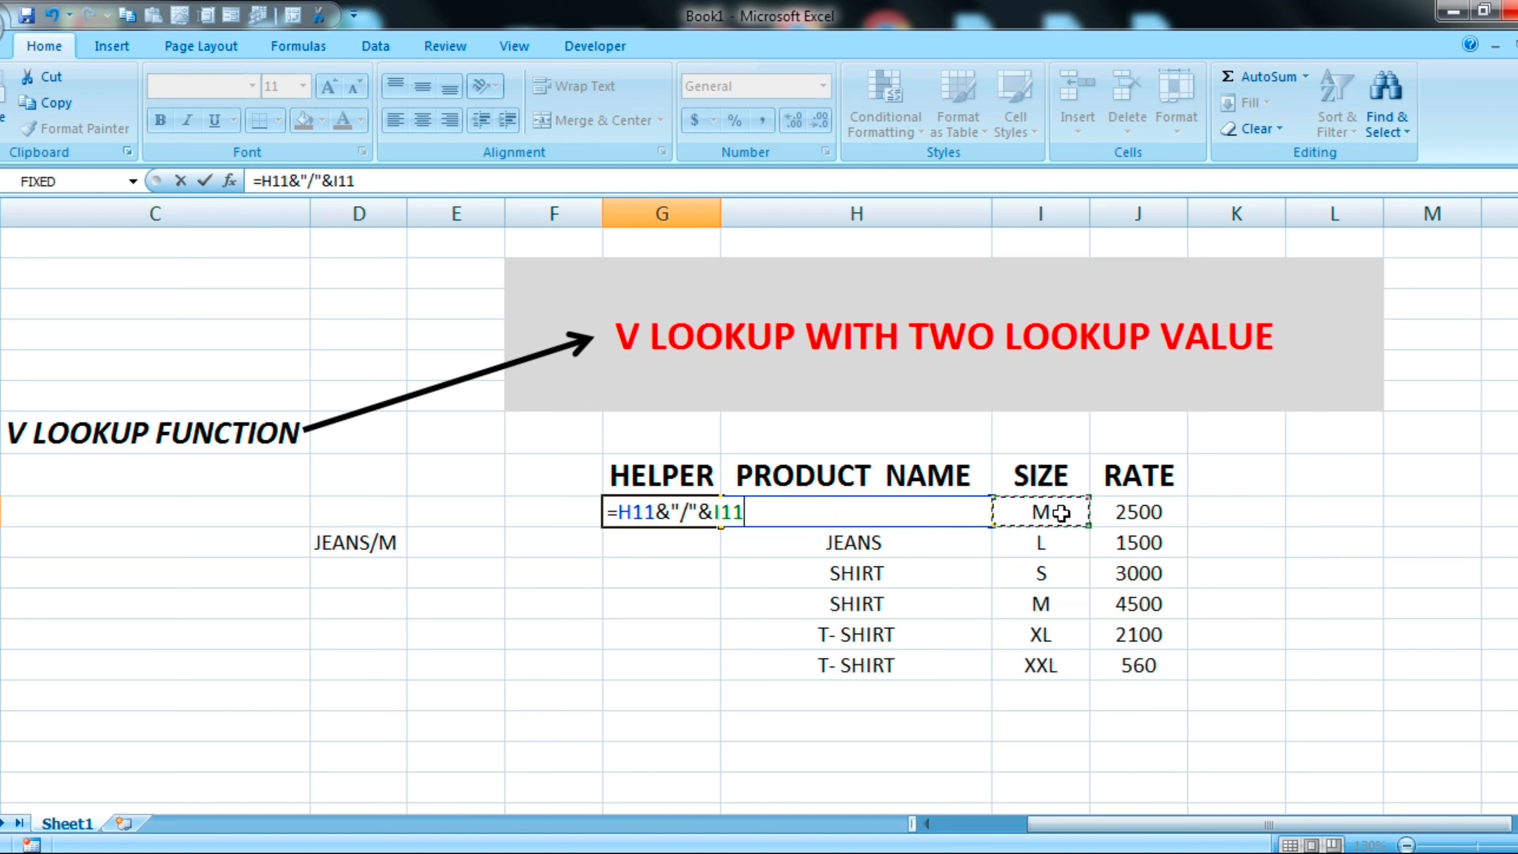
key(Return)
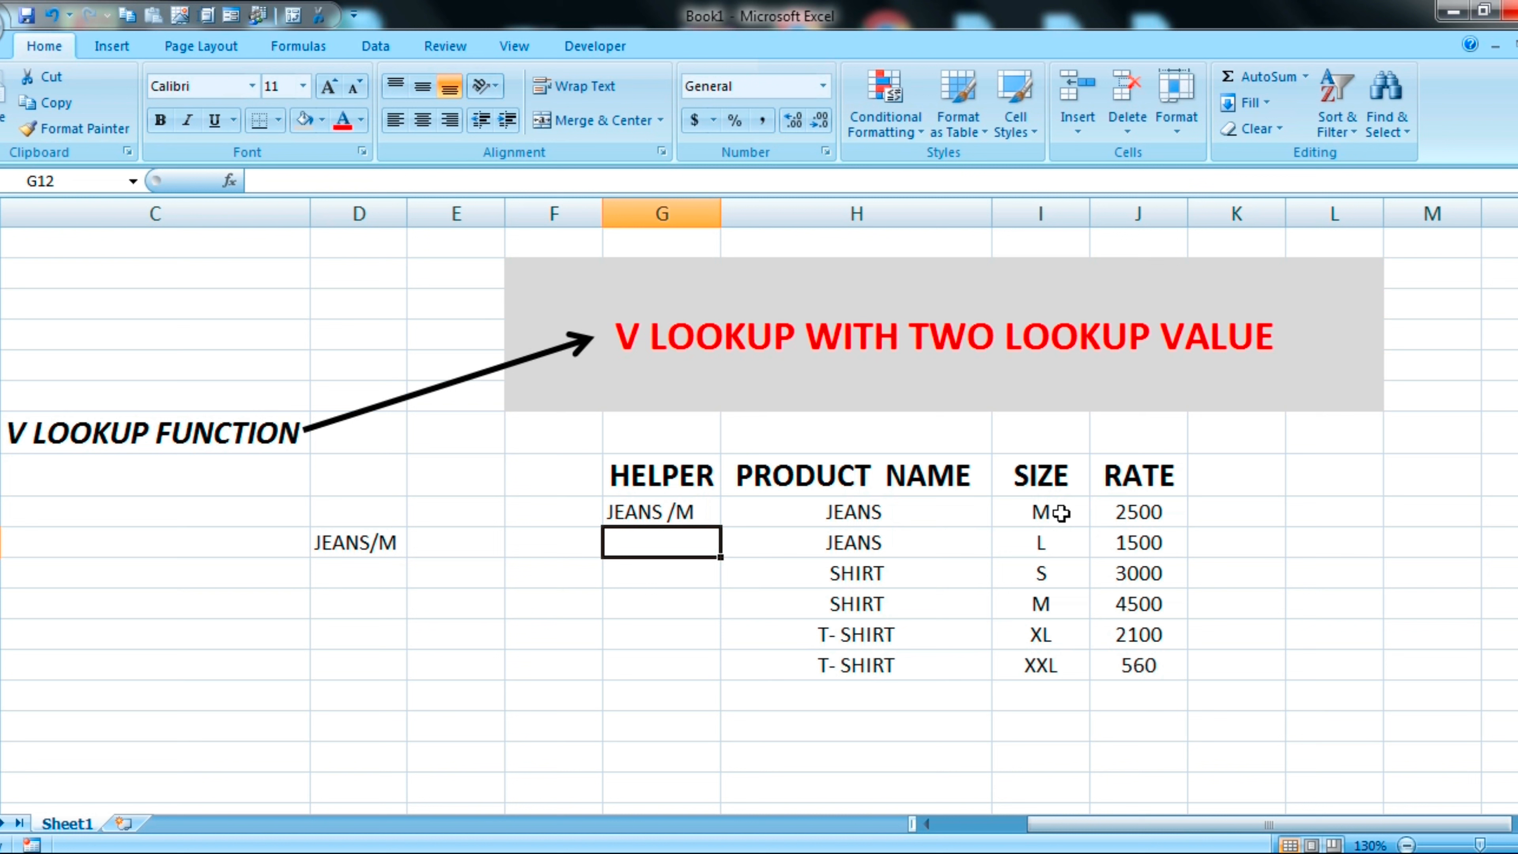
Step: Fill the HELPER formula from G11 down to G16 and autofit column G to the joined texts
click(688, 512)
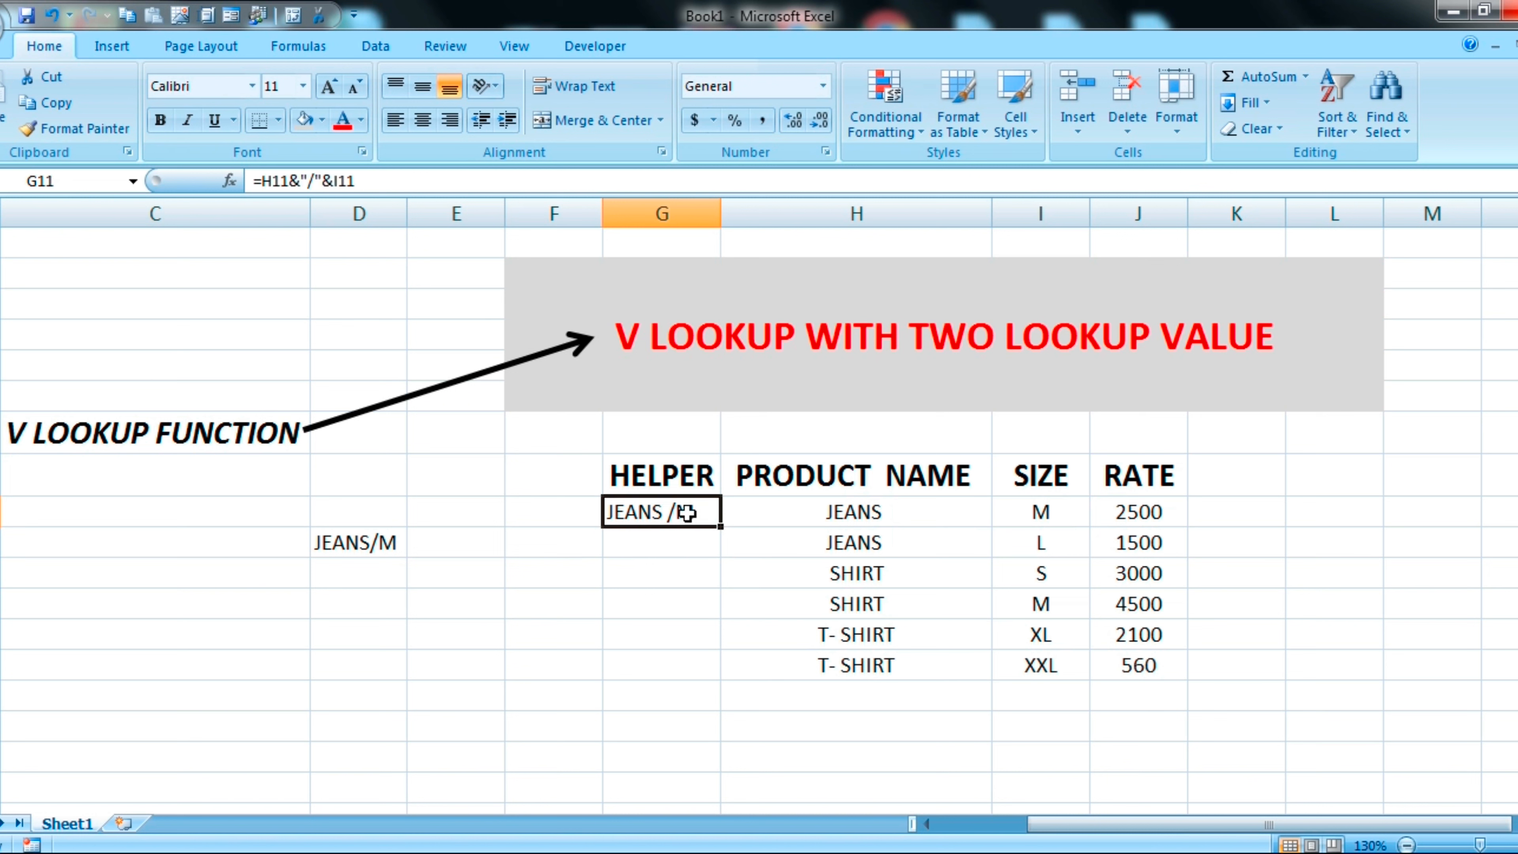
click(721, 527)
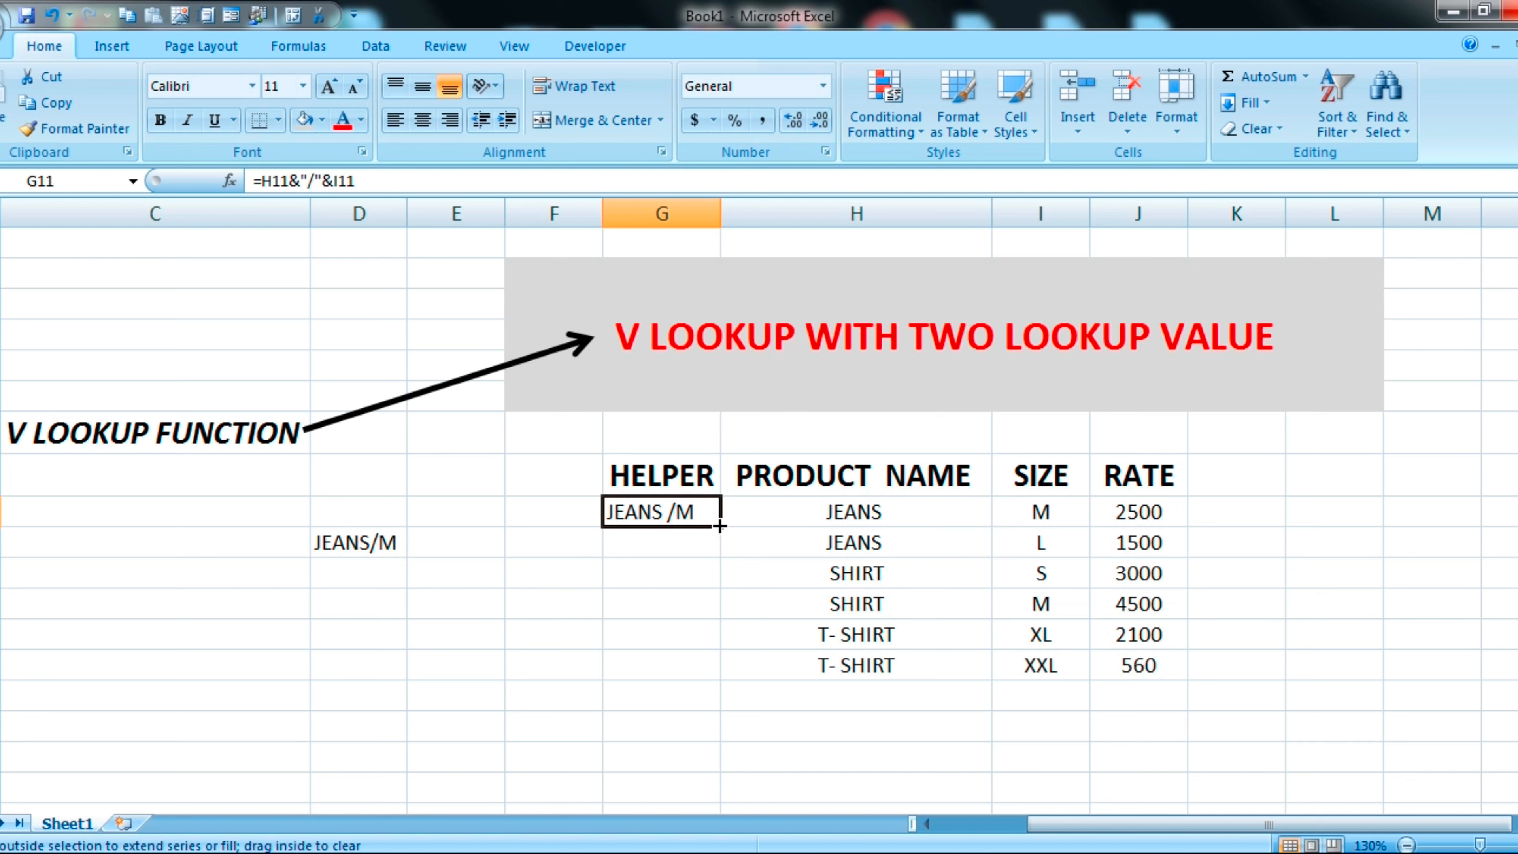
click(717, 624)
click(697, 518)
drag(721, 528, 720, 680)
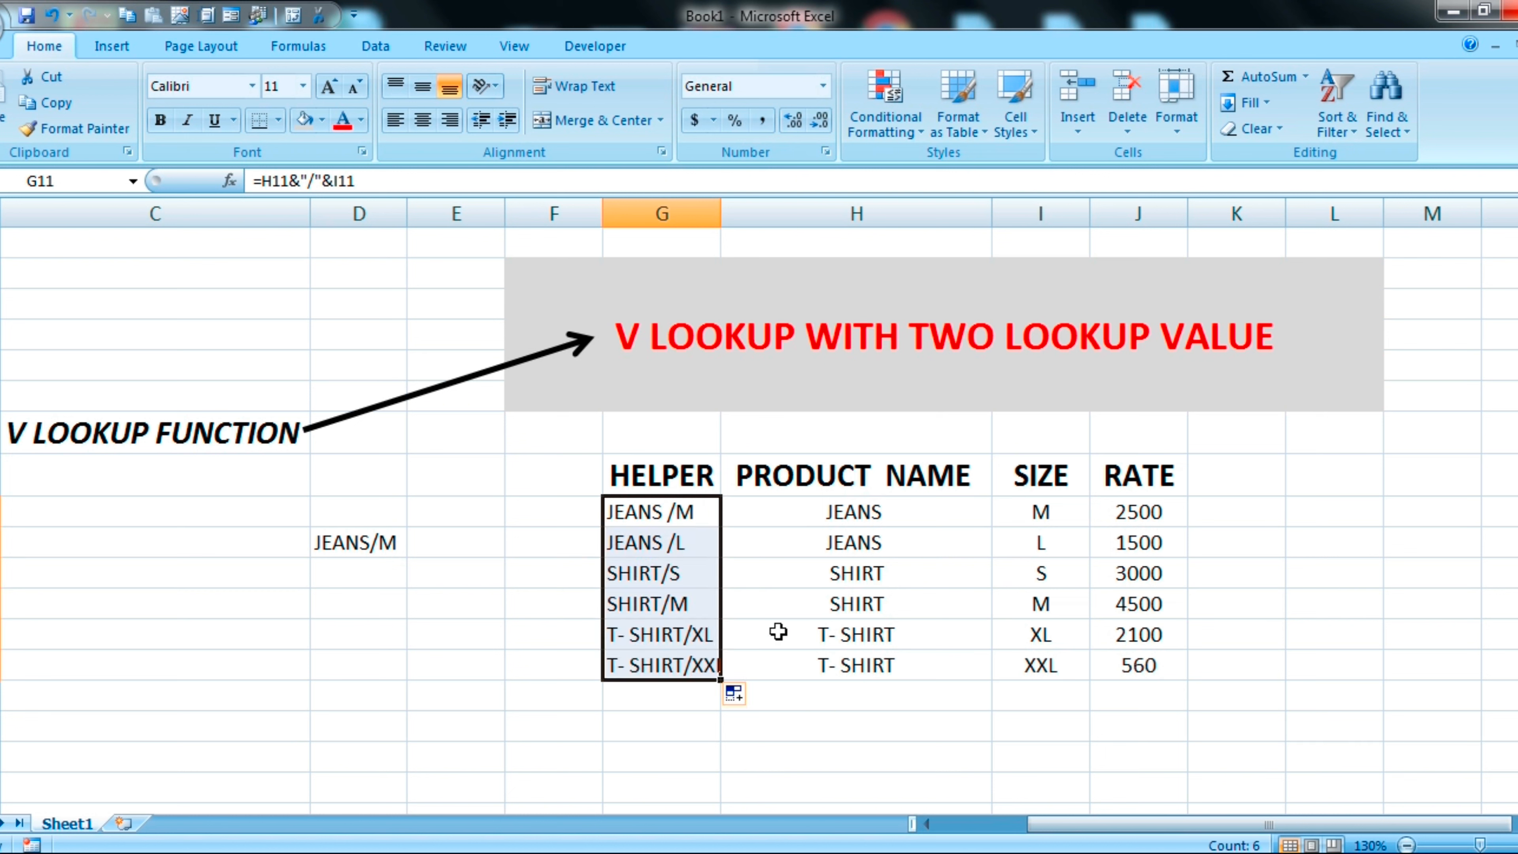
double_click(721, 229)
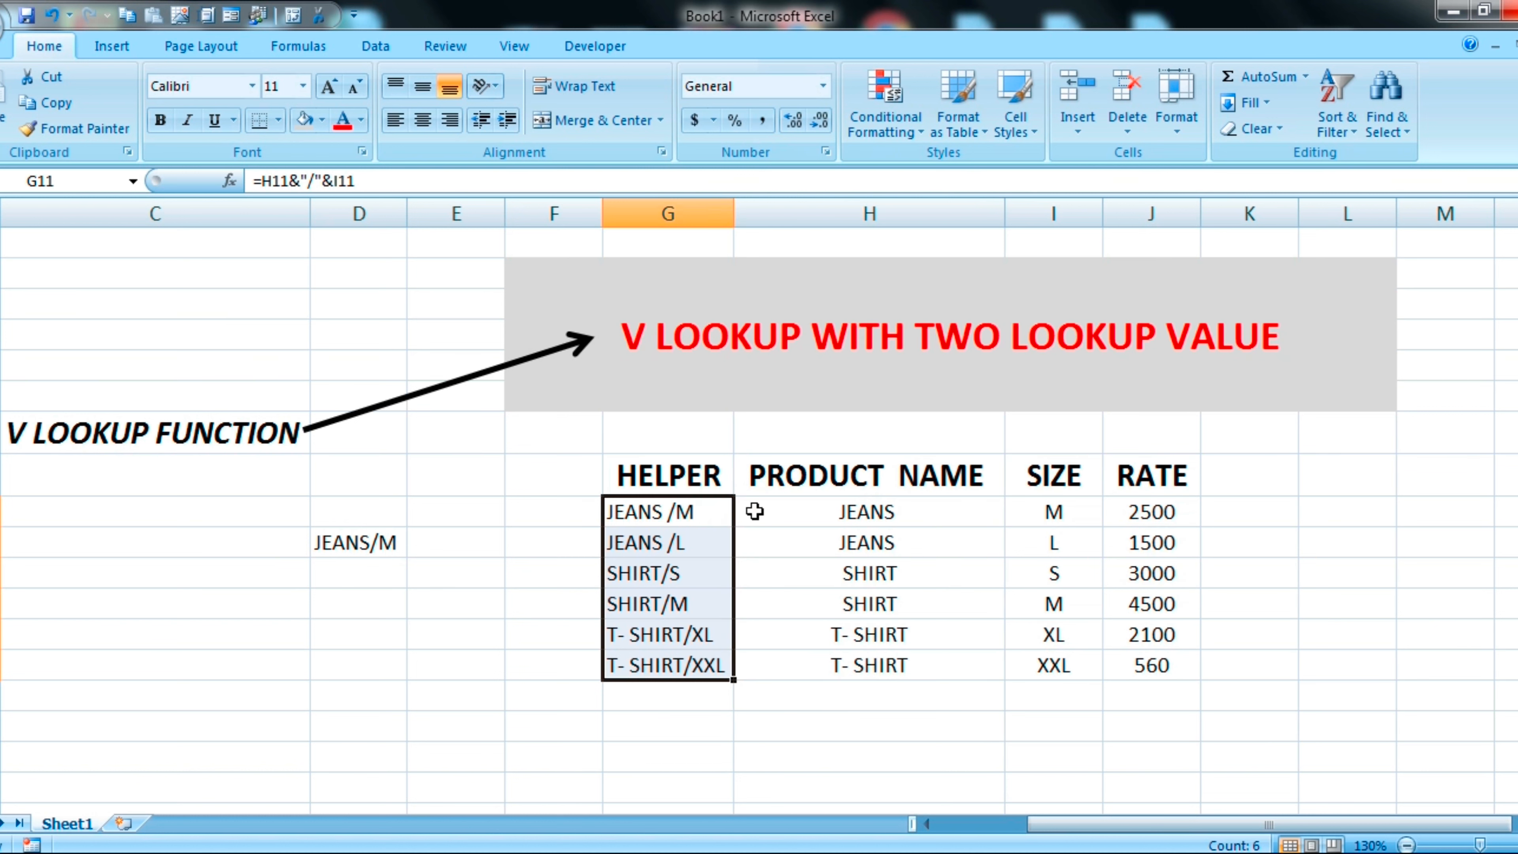
click(777, 716)
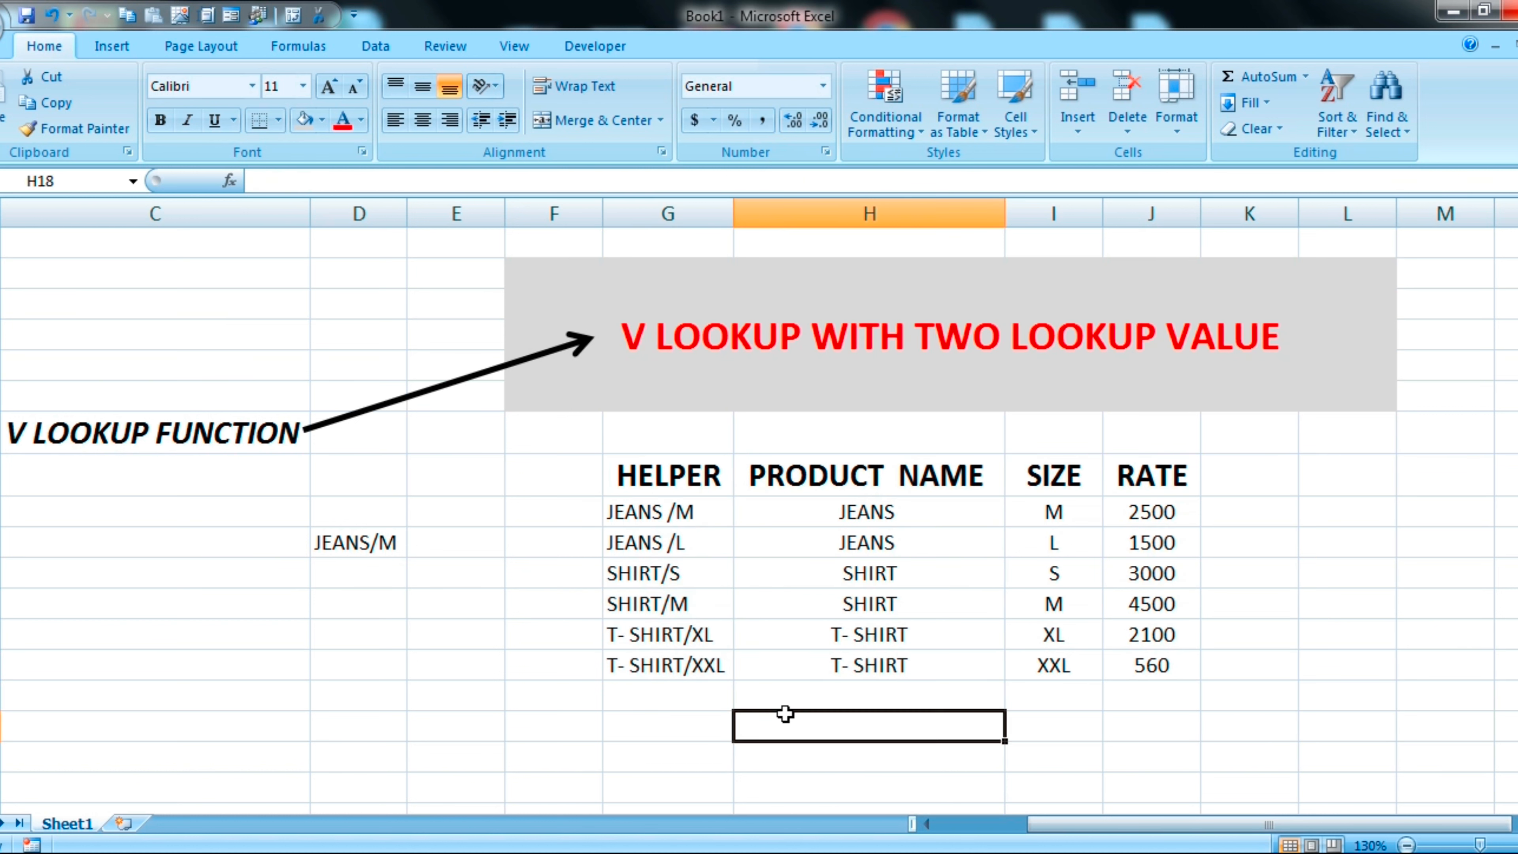
Step: Delete the sample text from cell D12
click(640, 731)
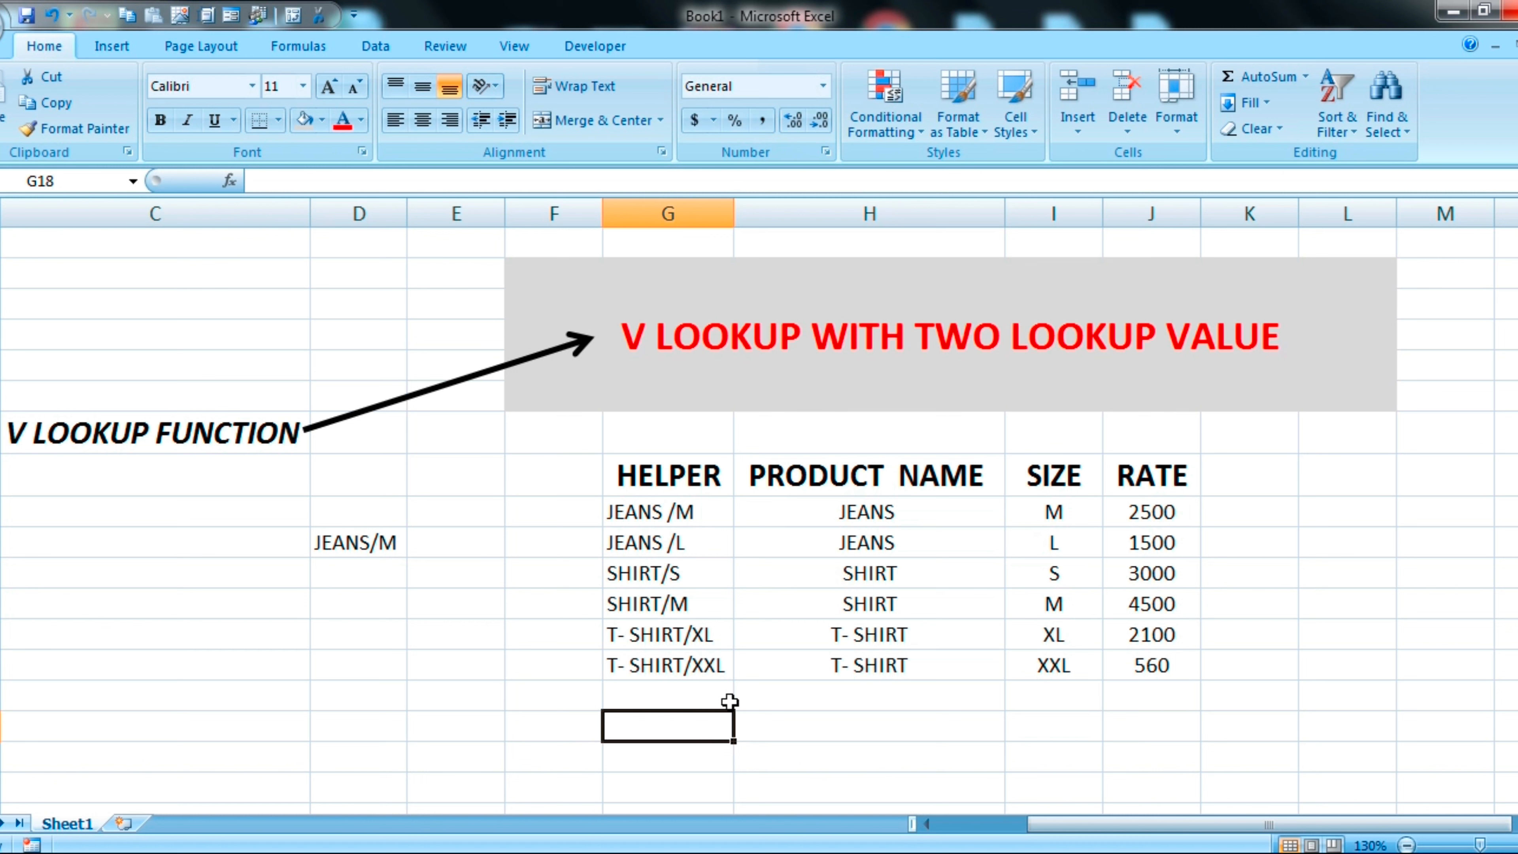
click(336, 537)
key(Delete)
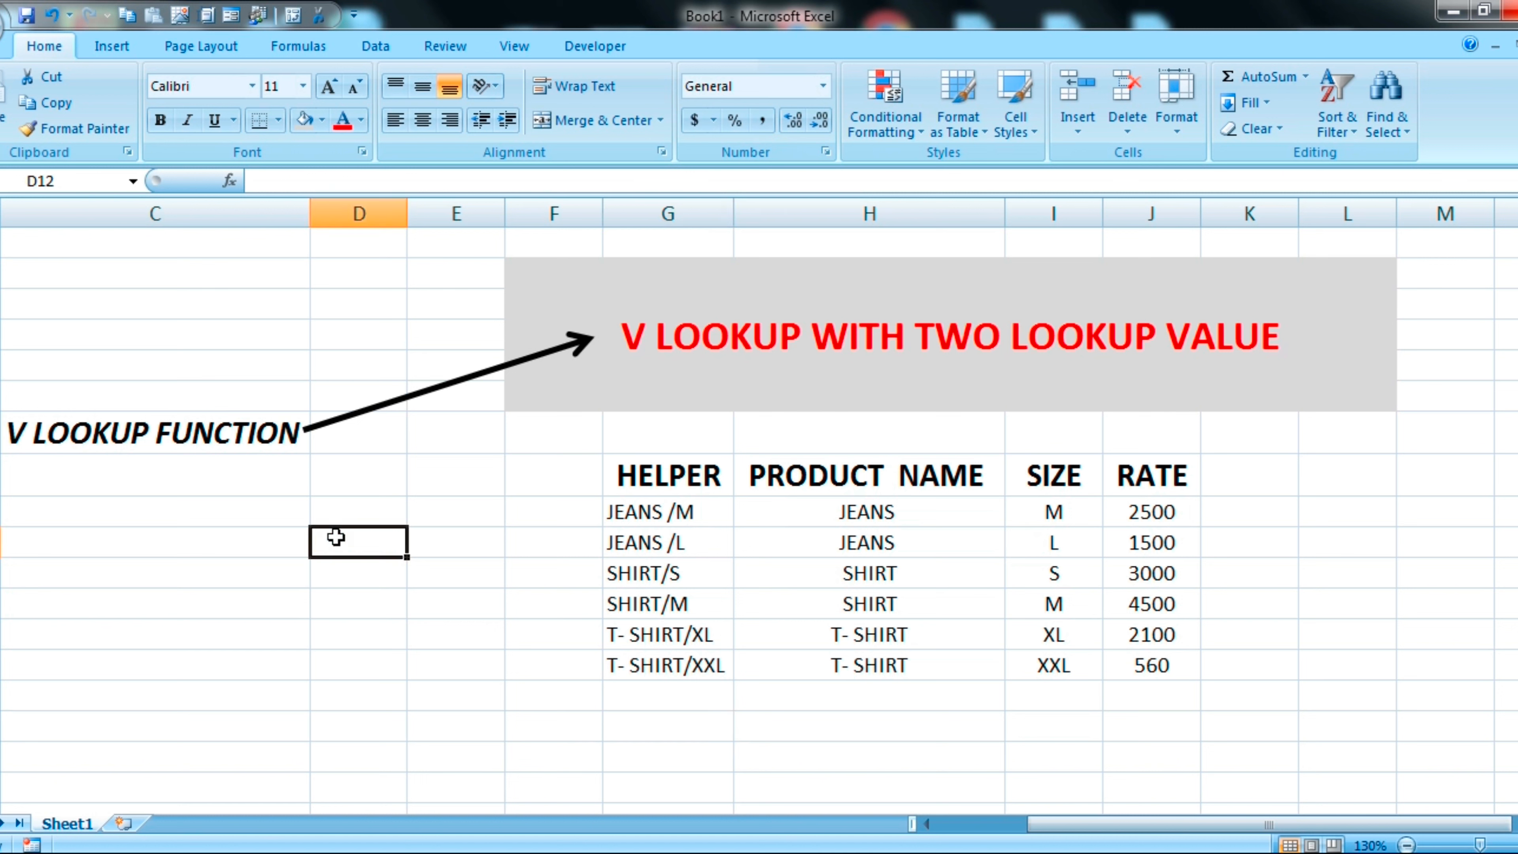
click(1031, 746)
key(Right)
key(Right)
key(Right)
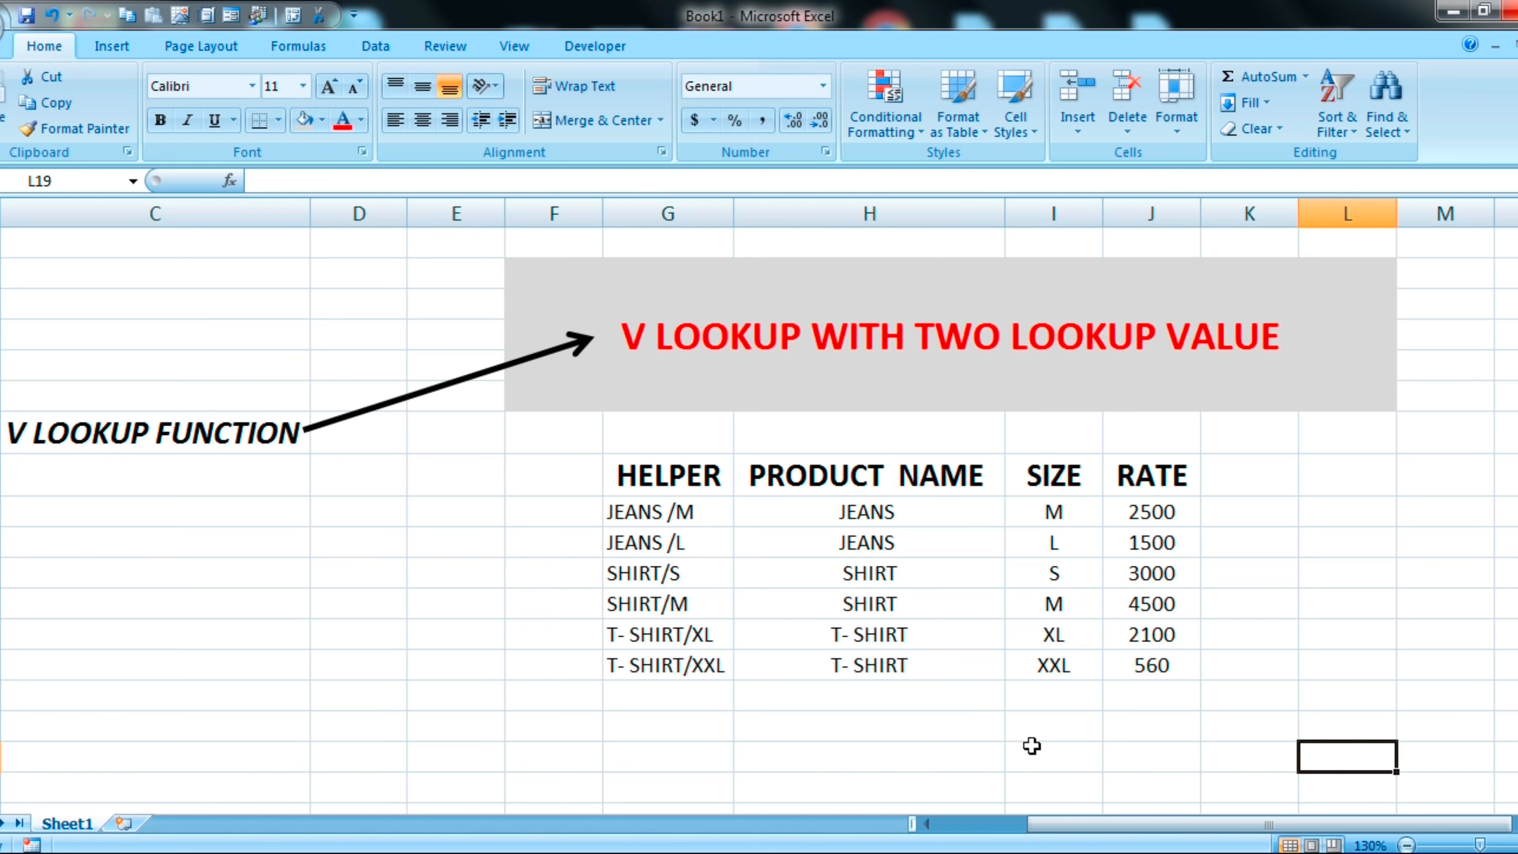
key(Right)
key(Down)
key(Down)
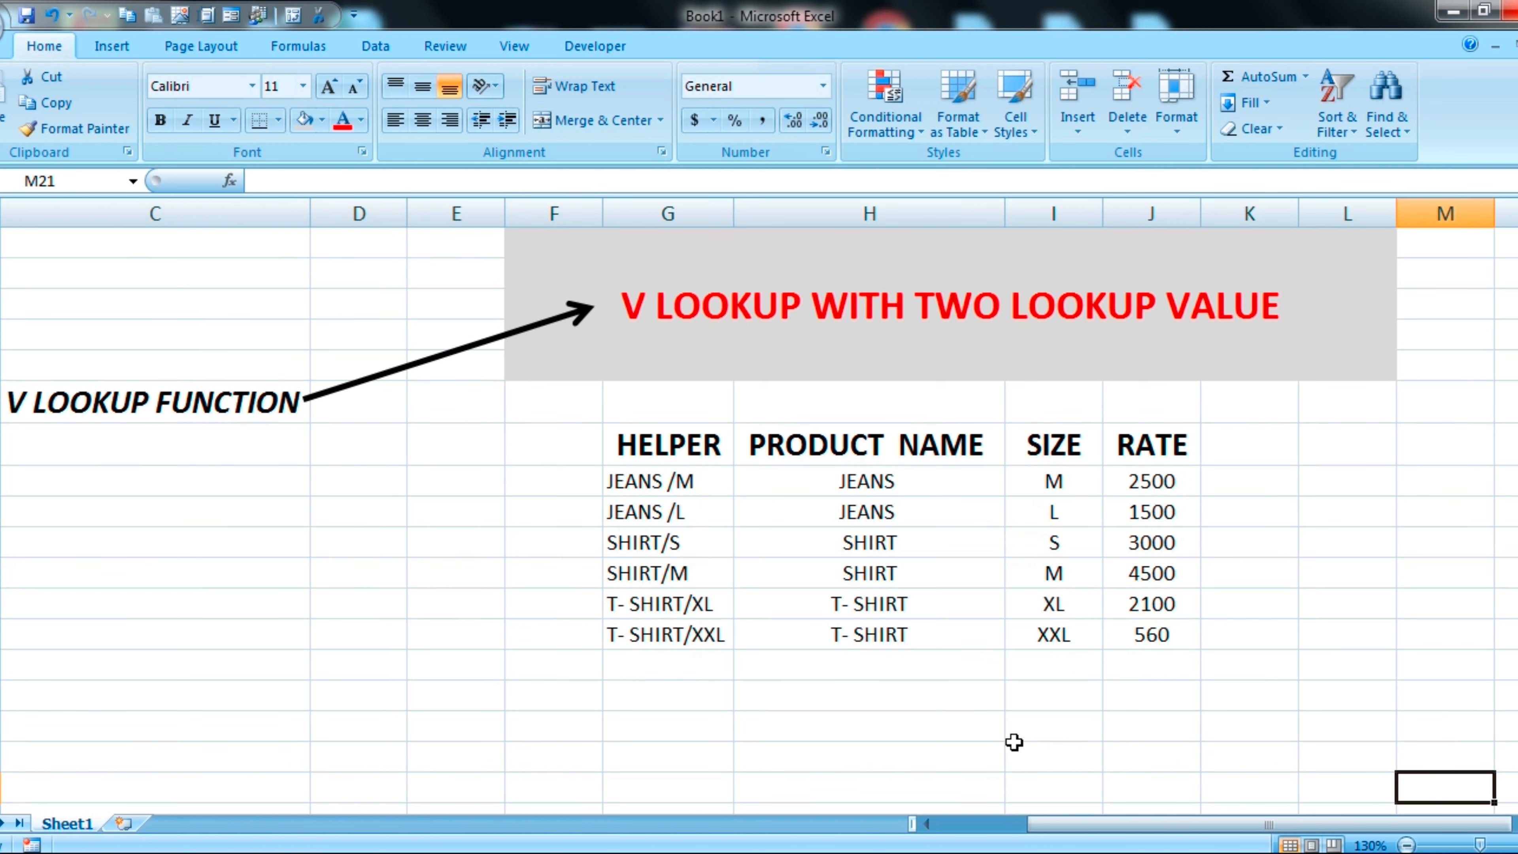
click(682, 733)
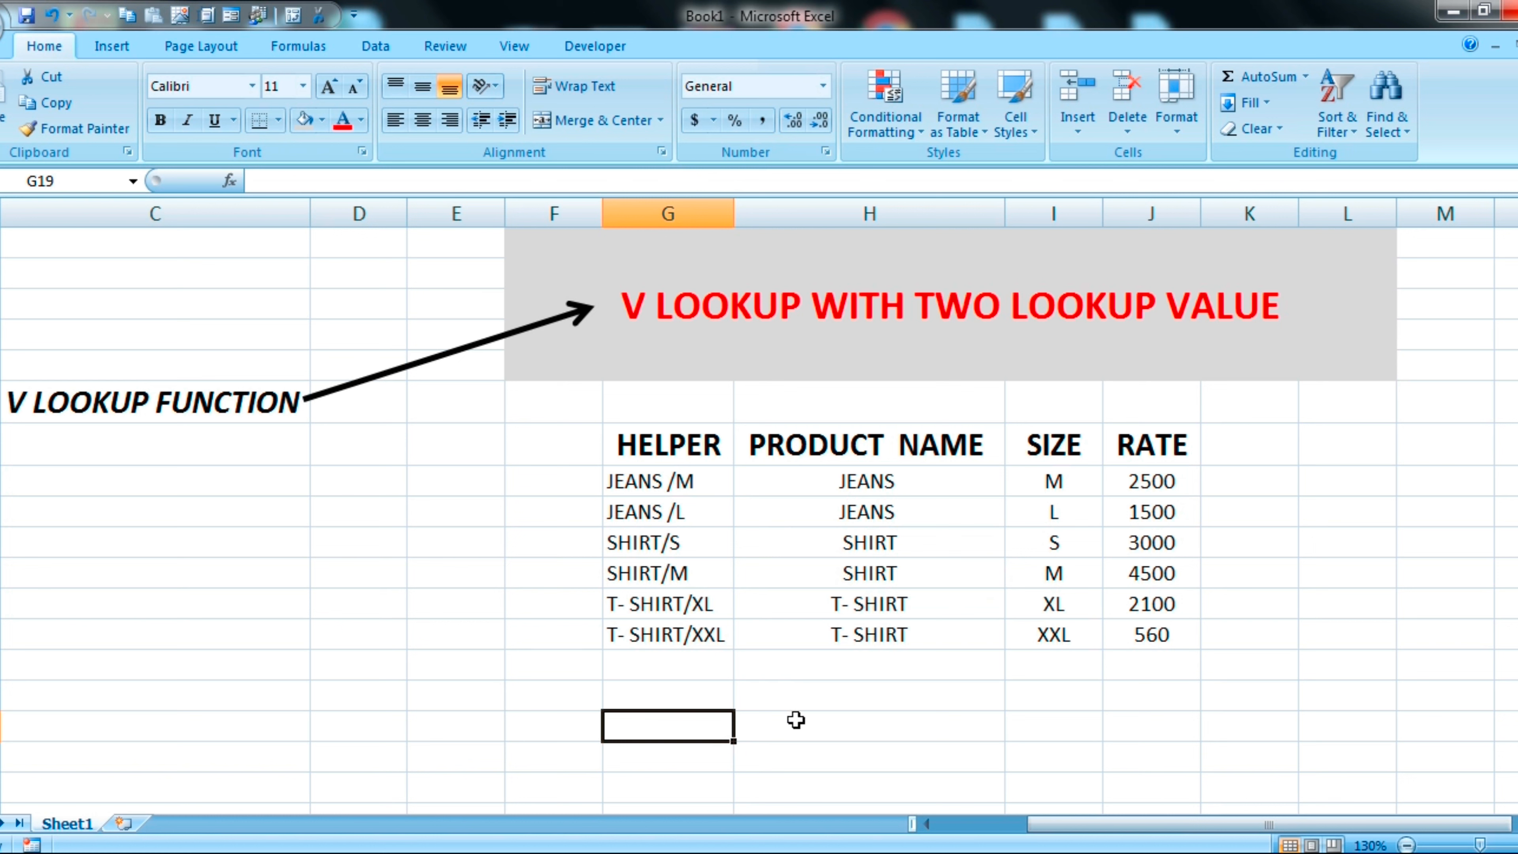
click(781, 726)
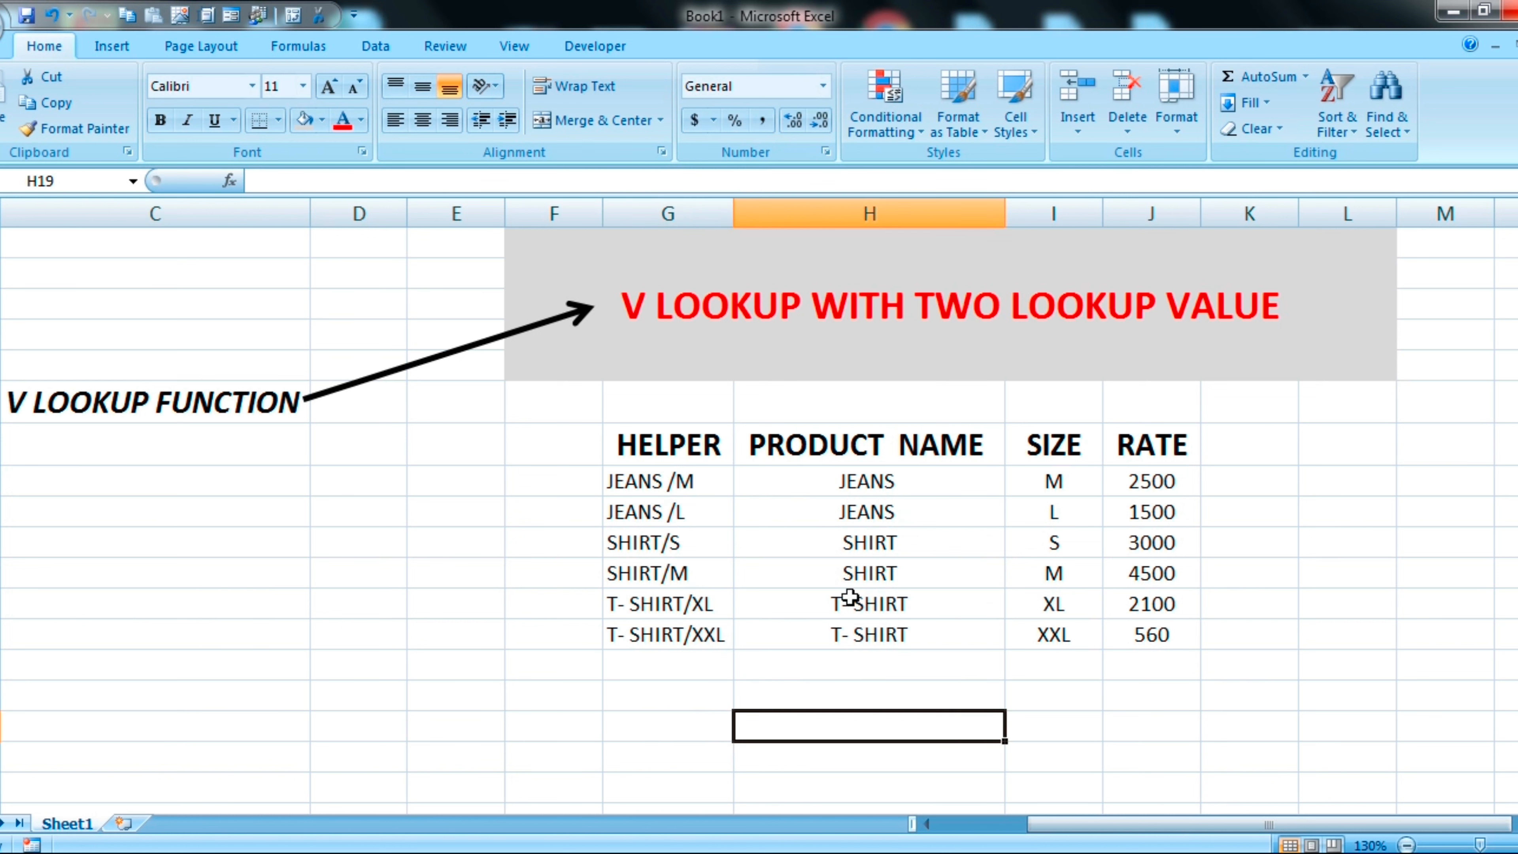
click(1044, 724)
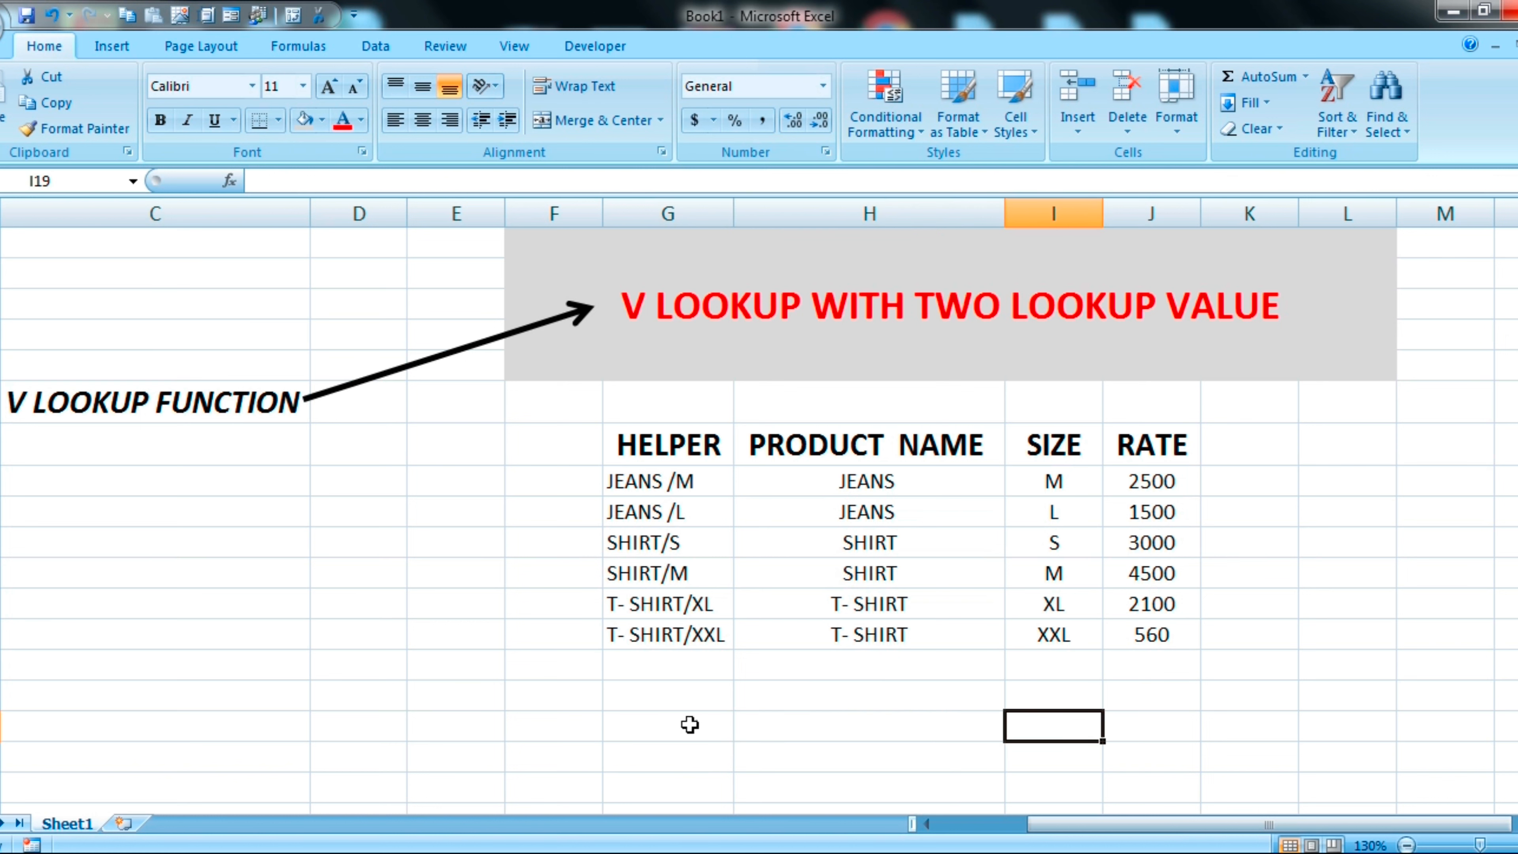
double_click(620, 692)
Step: Copy the PRODUCT NAME header from H10 into cell H18 below the table
click(792, 443)
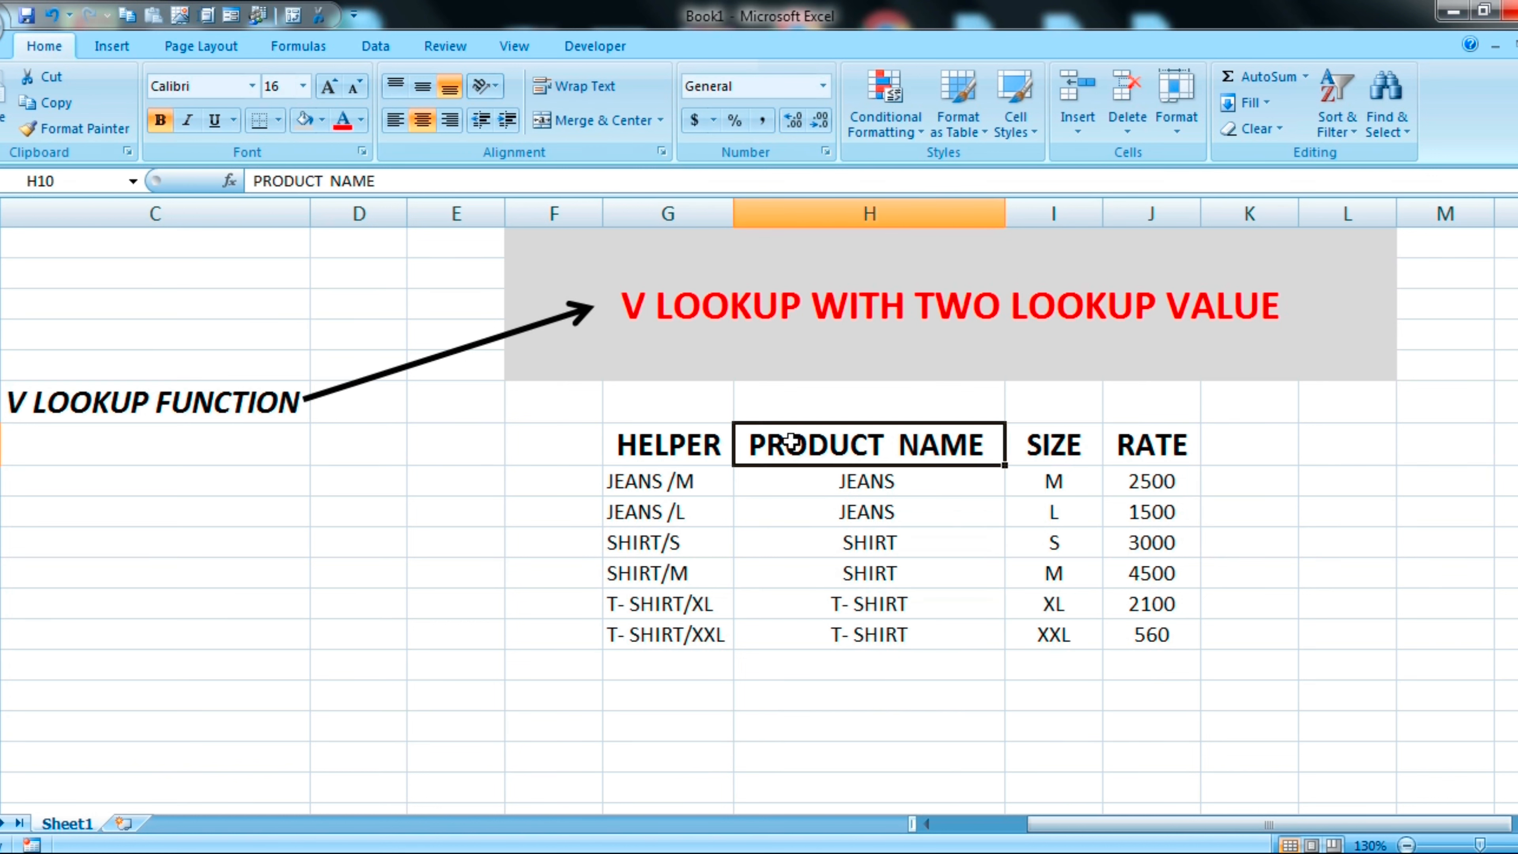
key(ctrl+c)
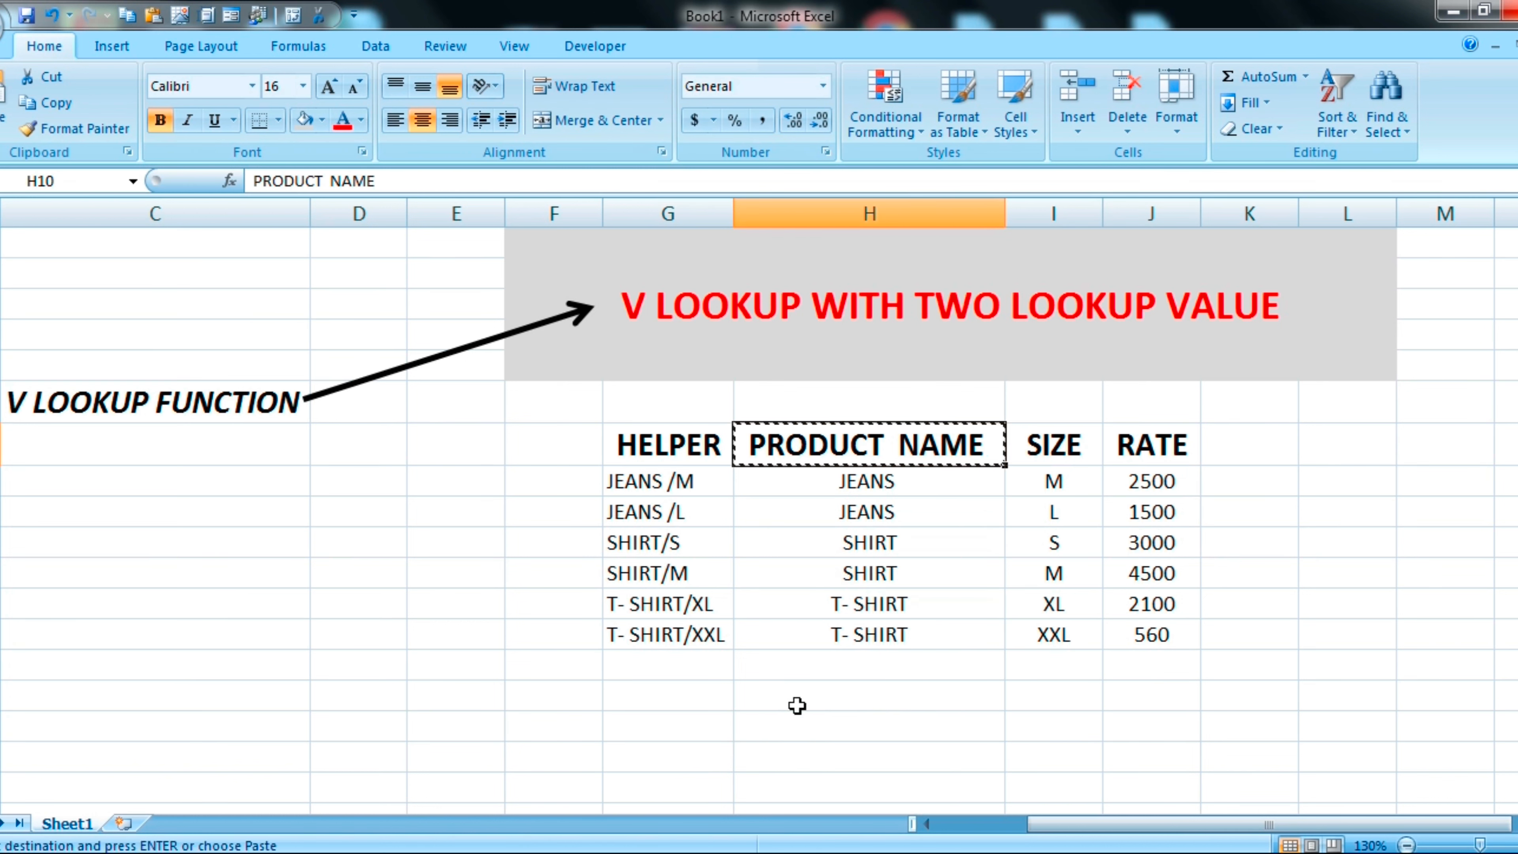
click(800, 696)
key(ctrl+v)
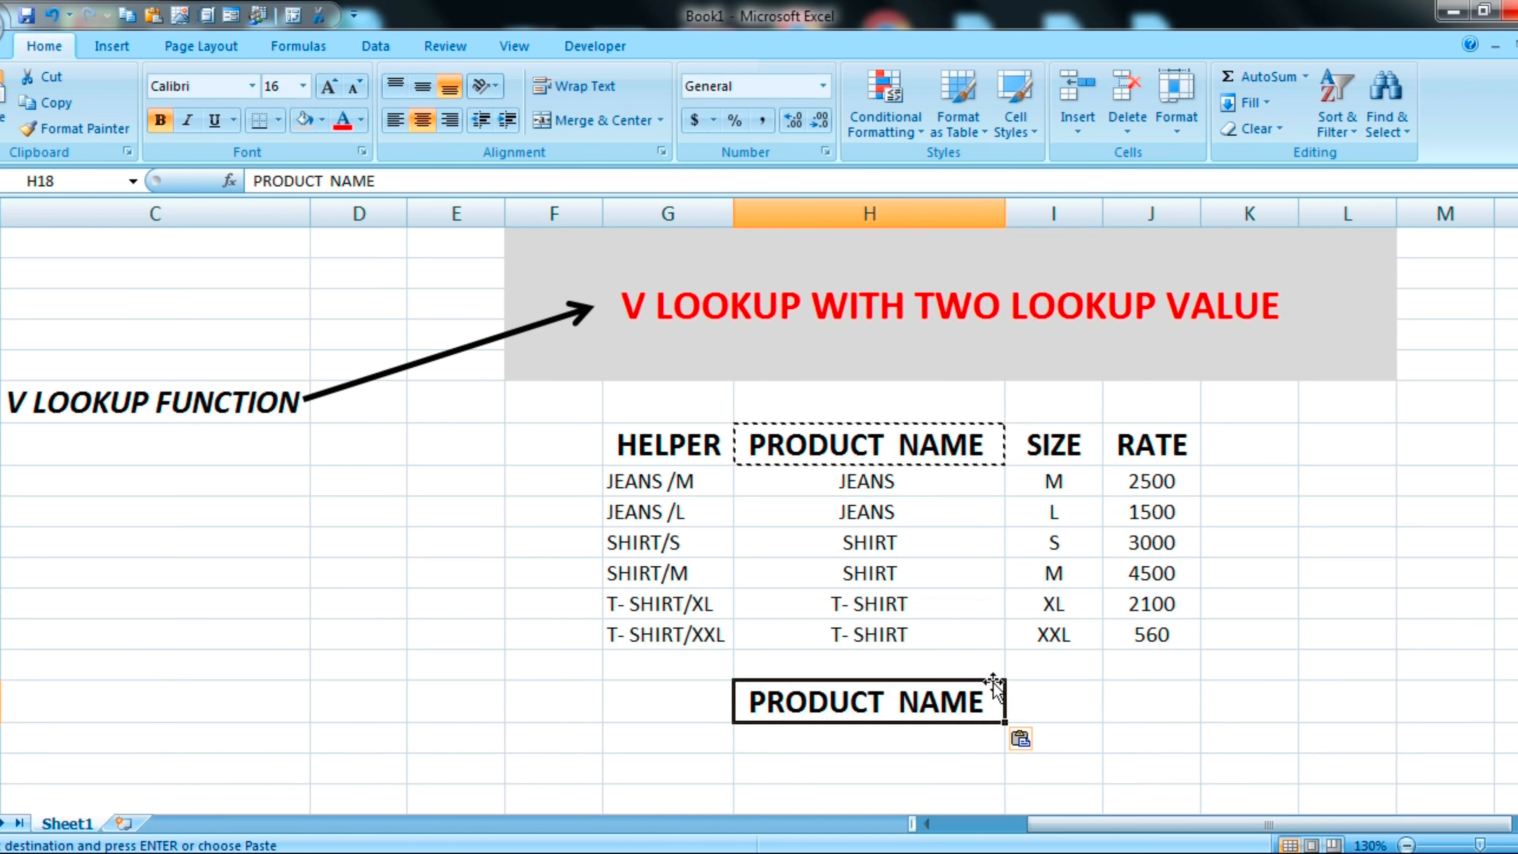
Step: Copy the SIZE header from I10 into I18 and the RATE header from J10 into J18
click(1059, 440)
key(ctrl+c)
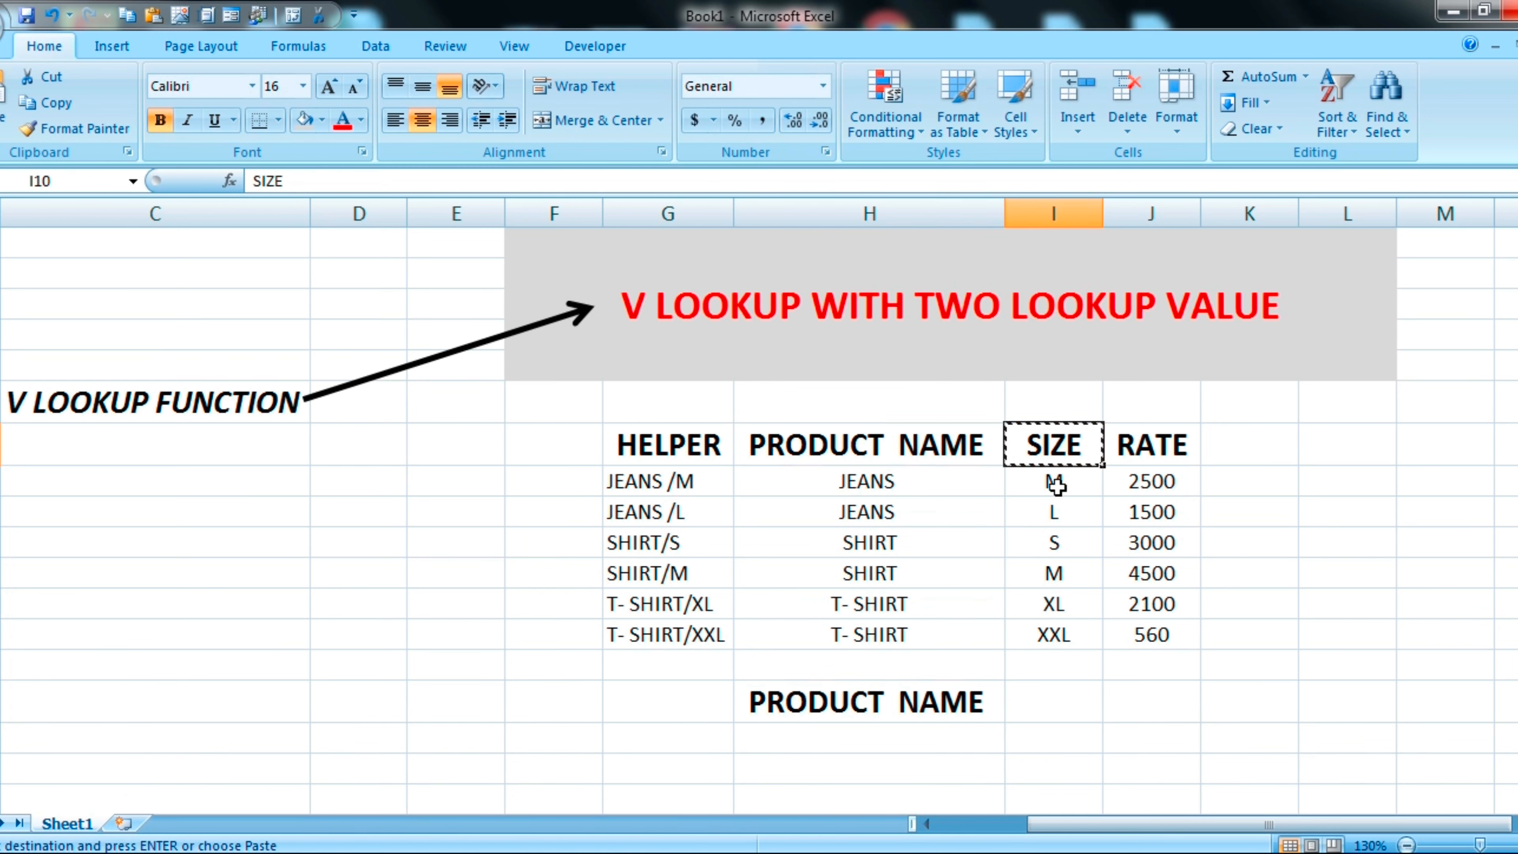
click(1068, 720)
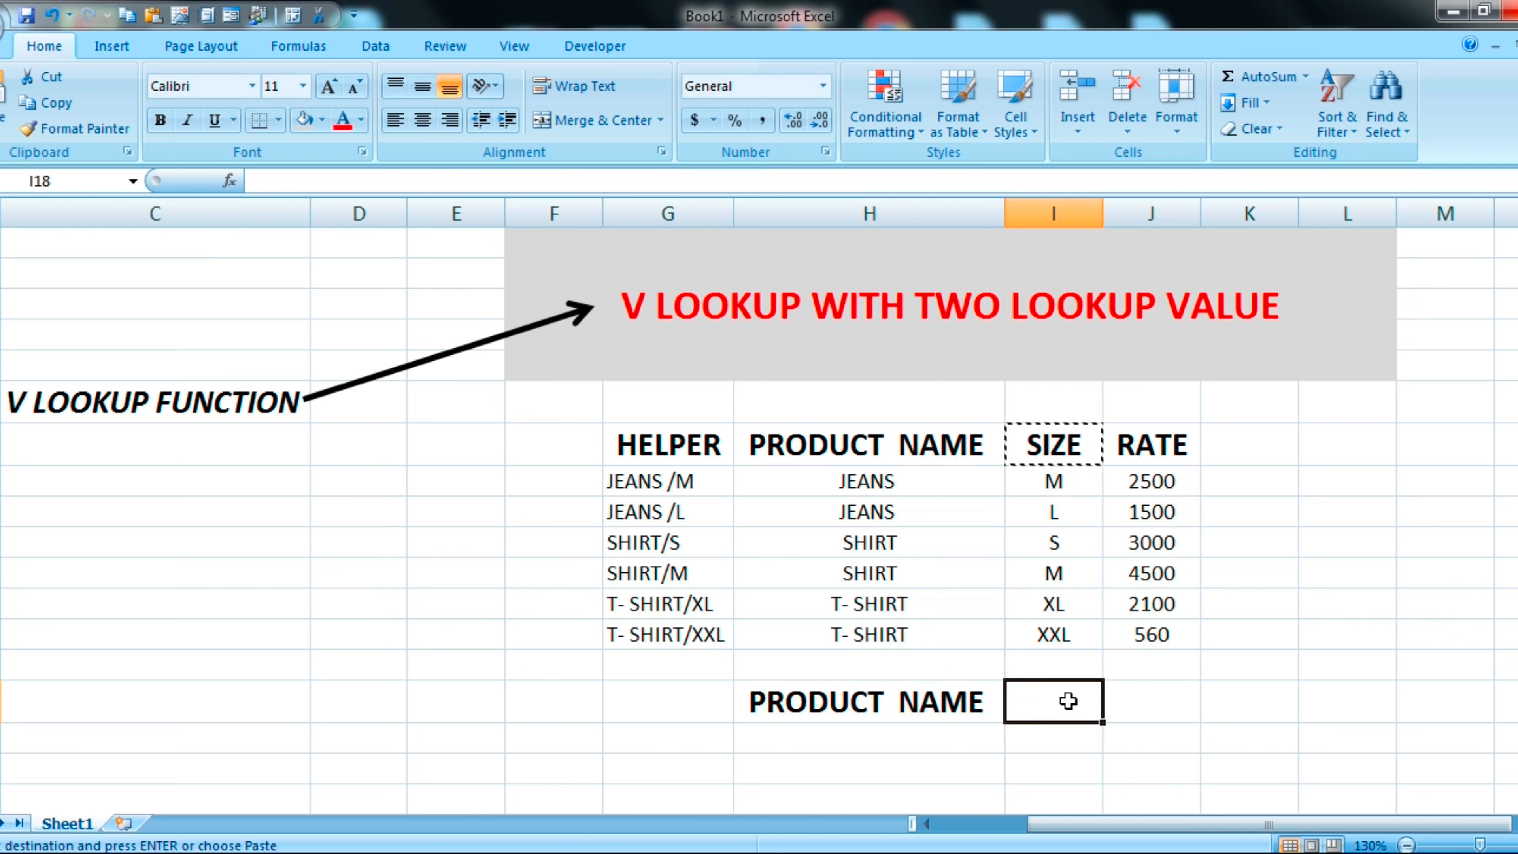
key(ctrl+v)
click(1154, 708)
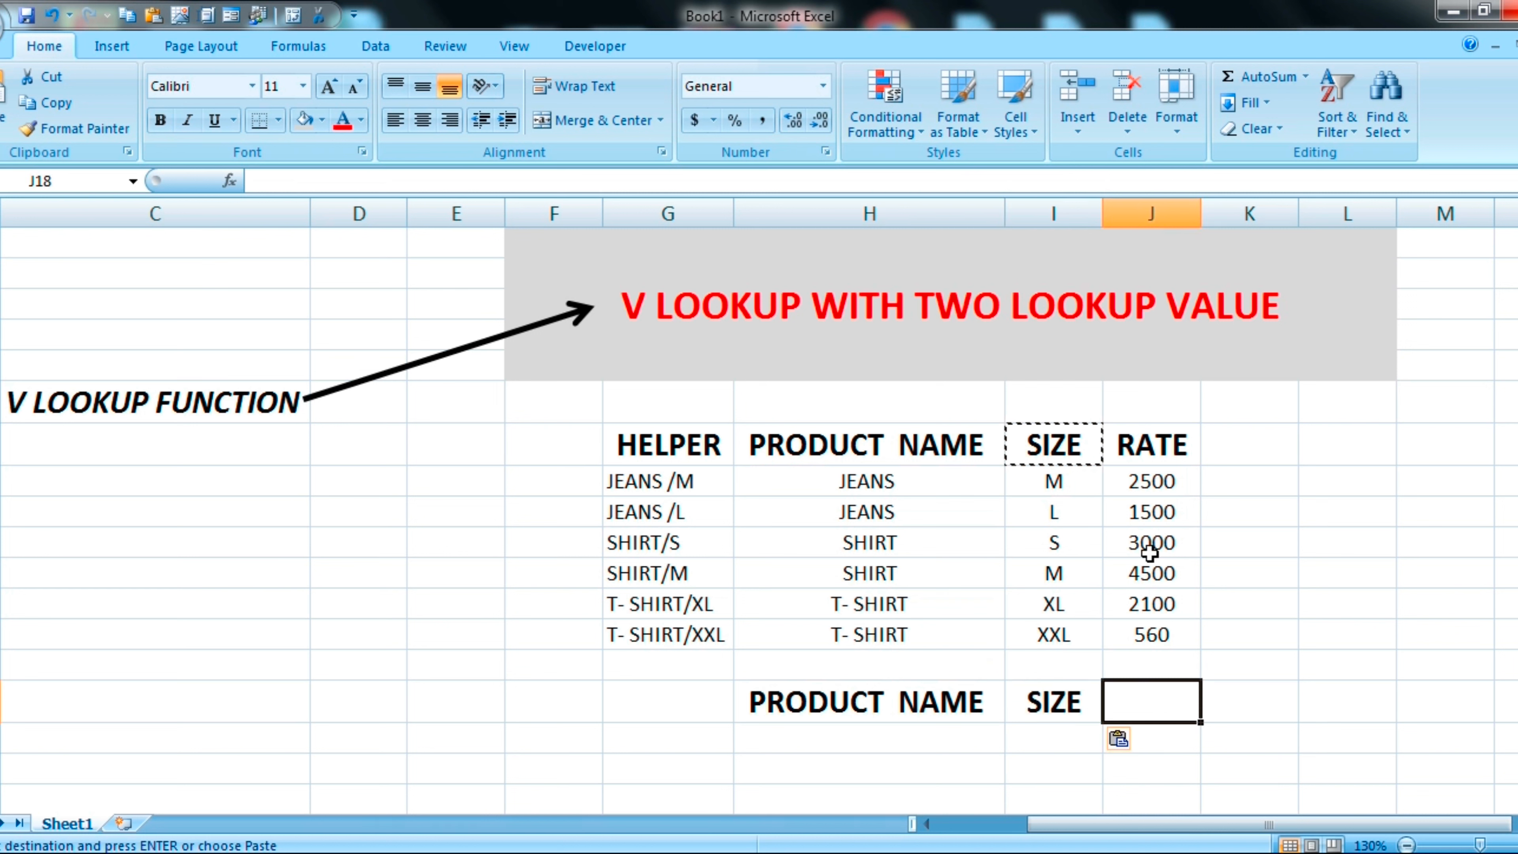
click(1144, 445)
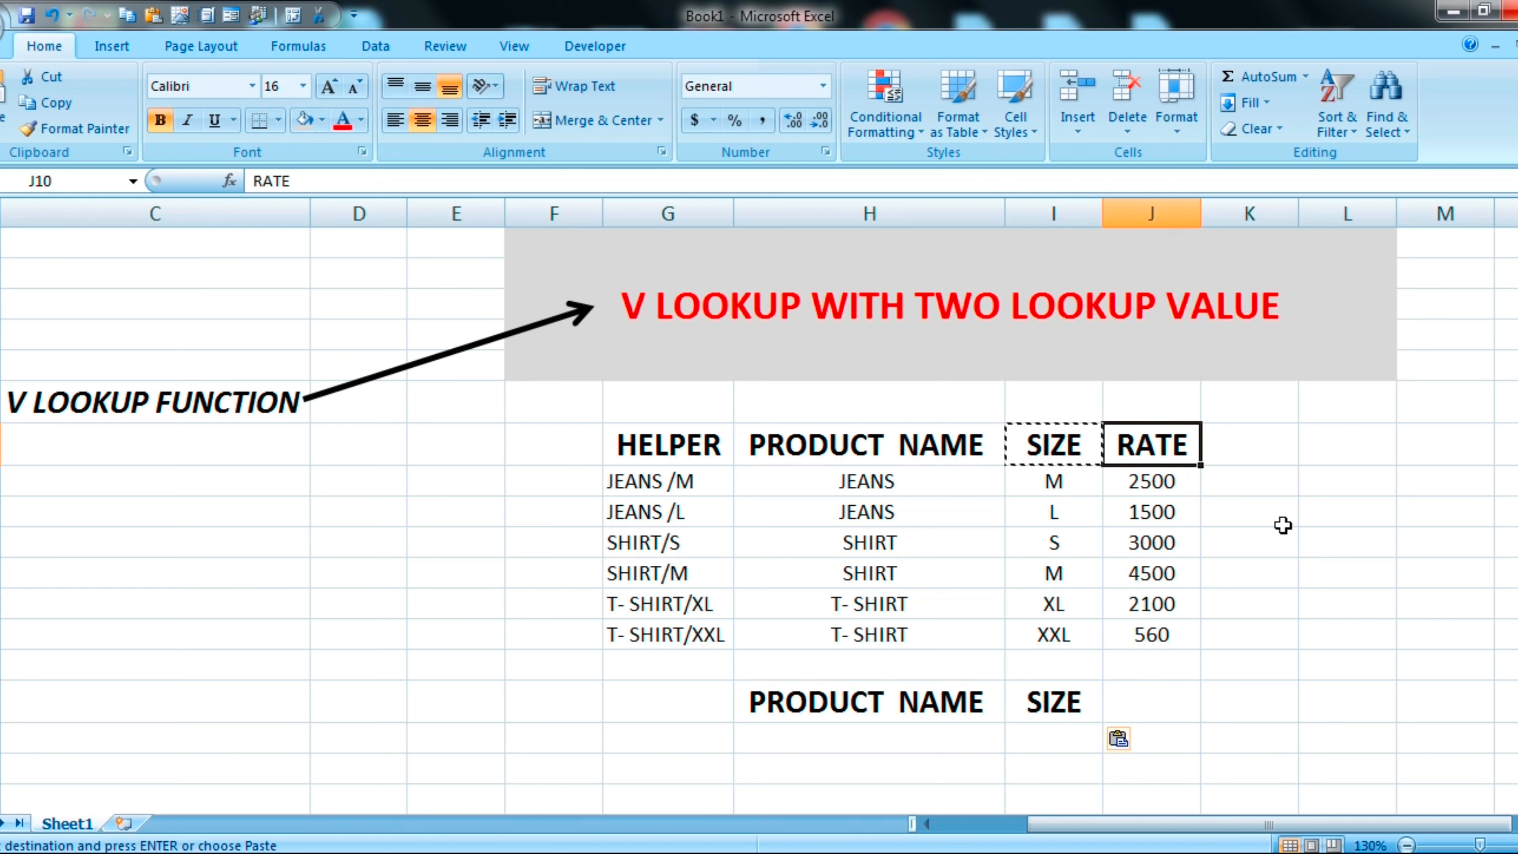
key(ctrl+c)
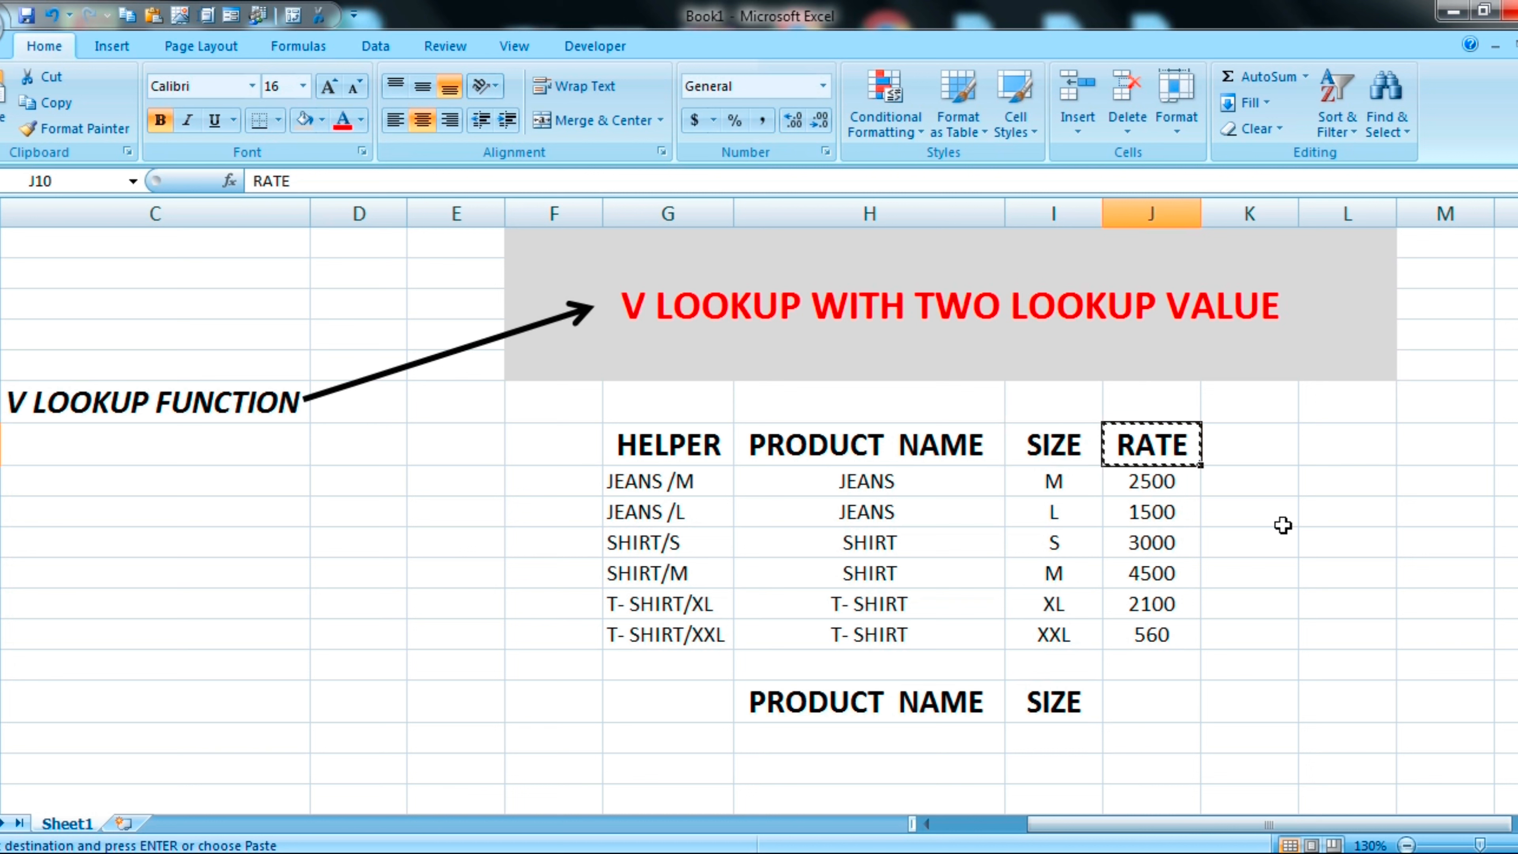
click(1165, 710)
key(ctrl+v)
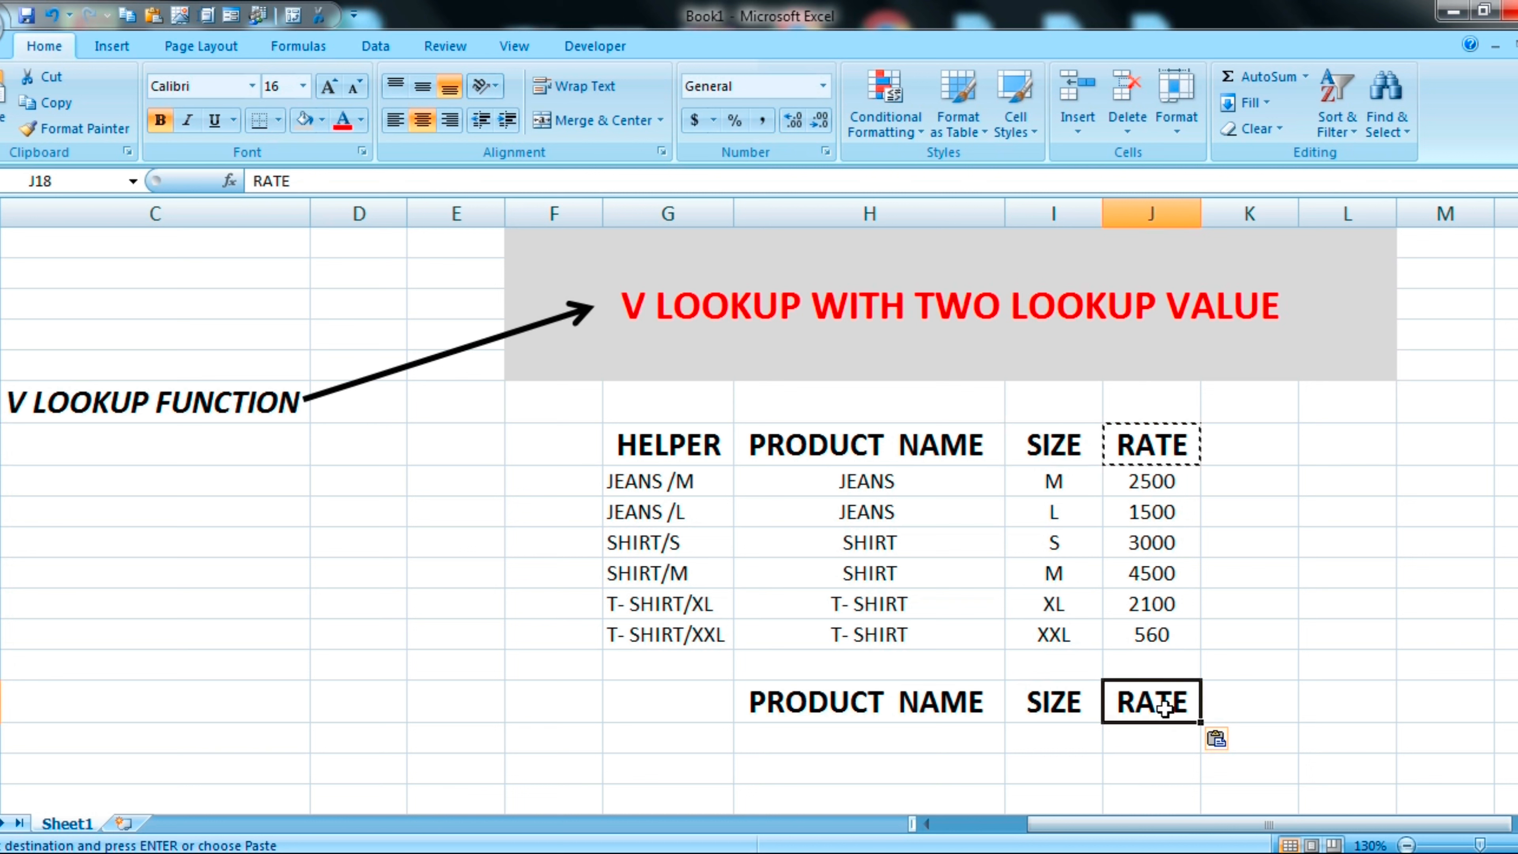
click(805, 733)
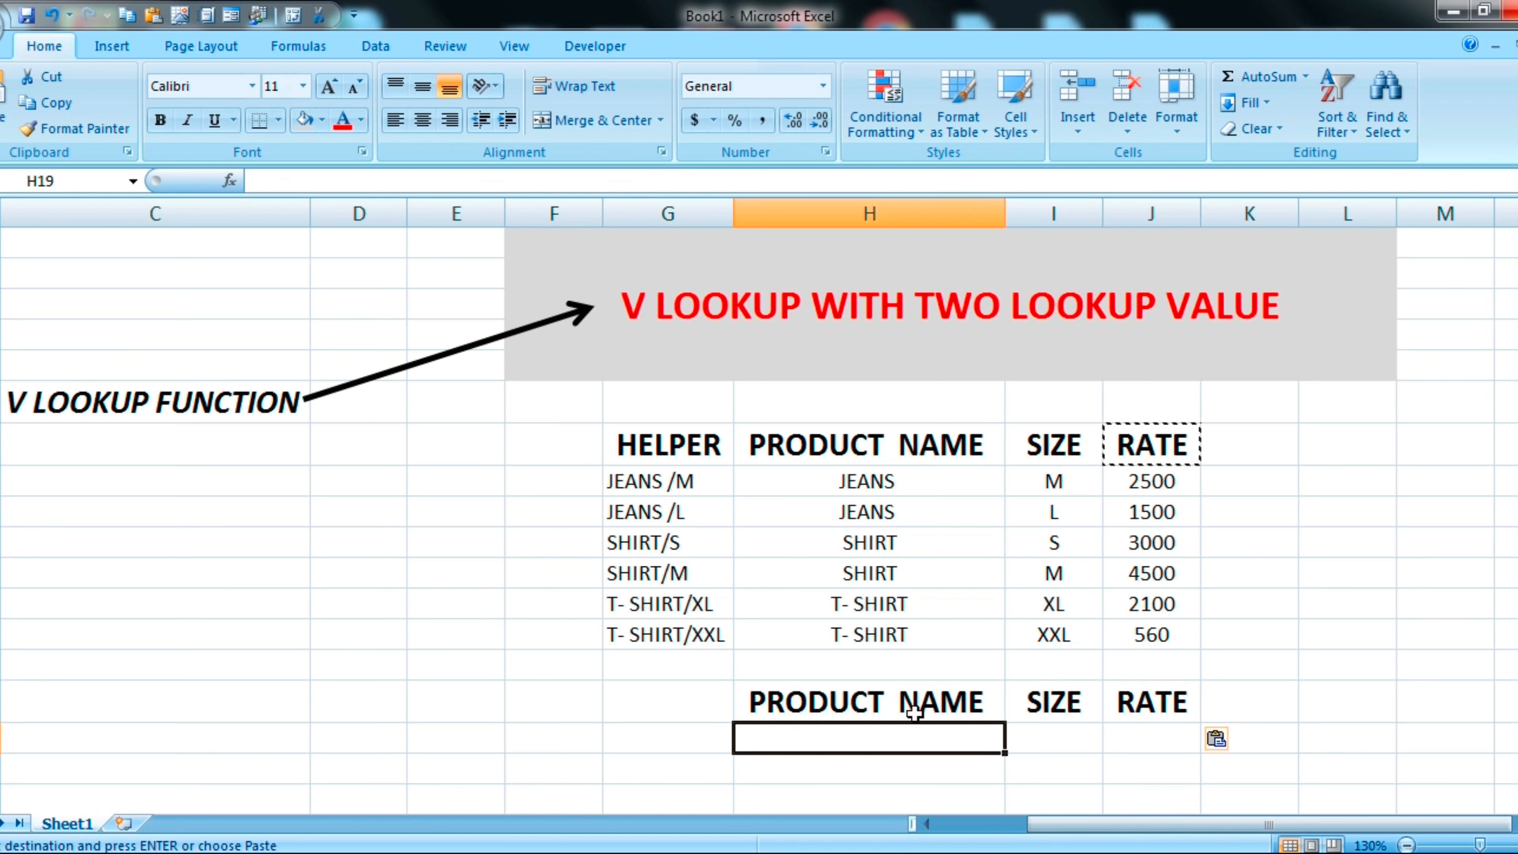
click(1061, 740)
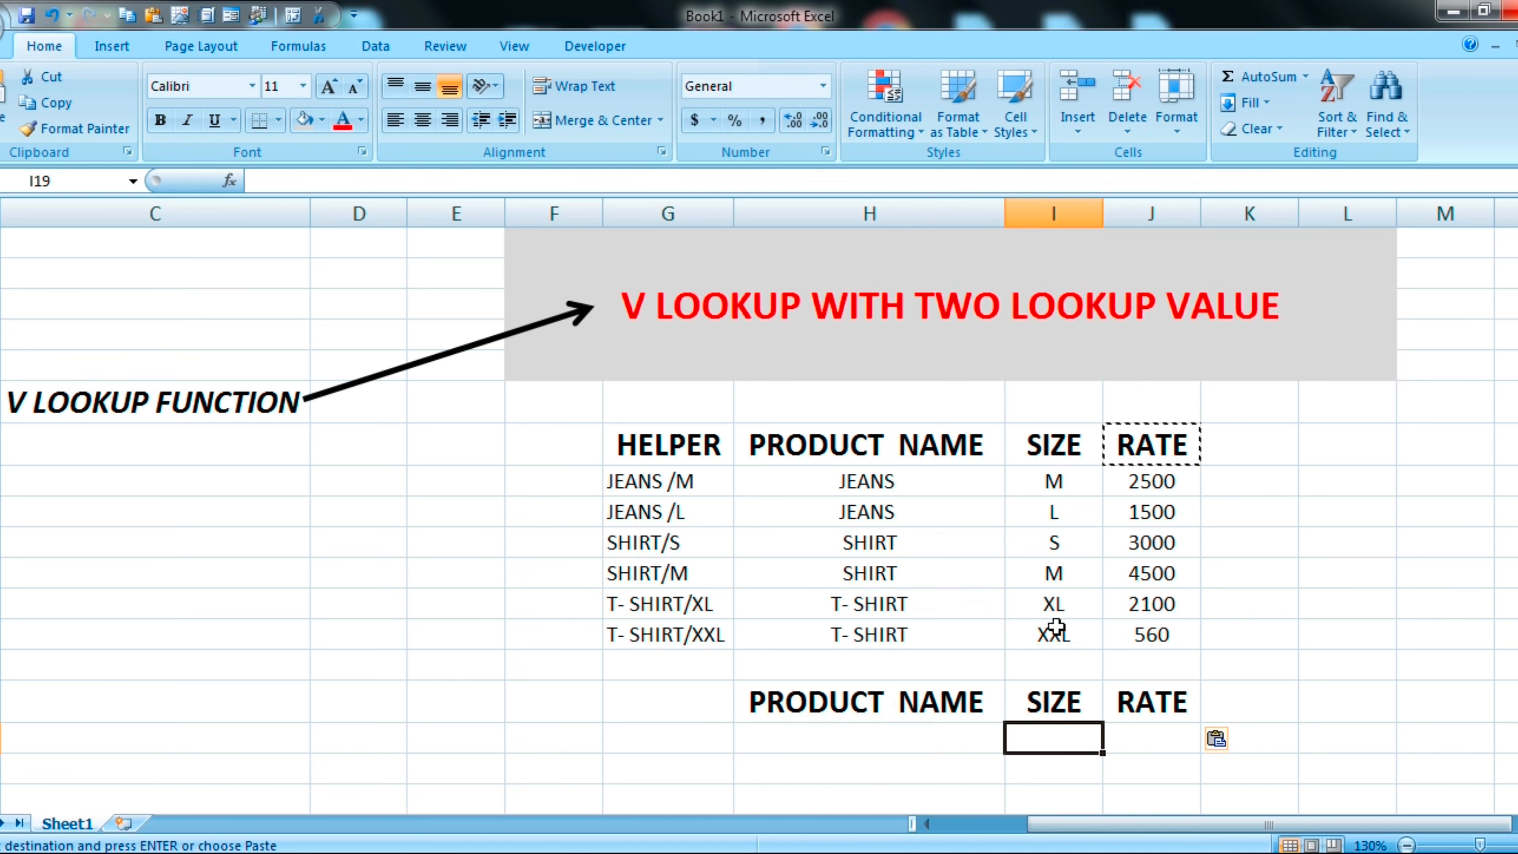
scroll(1355, 590, up, 1)
click(1345, 601)
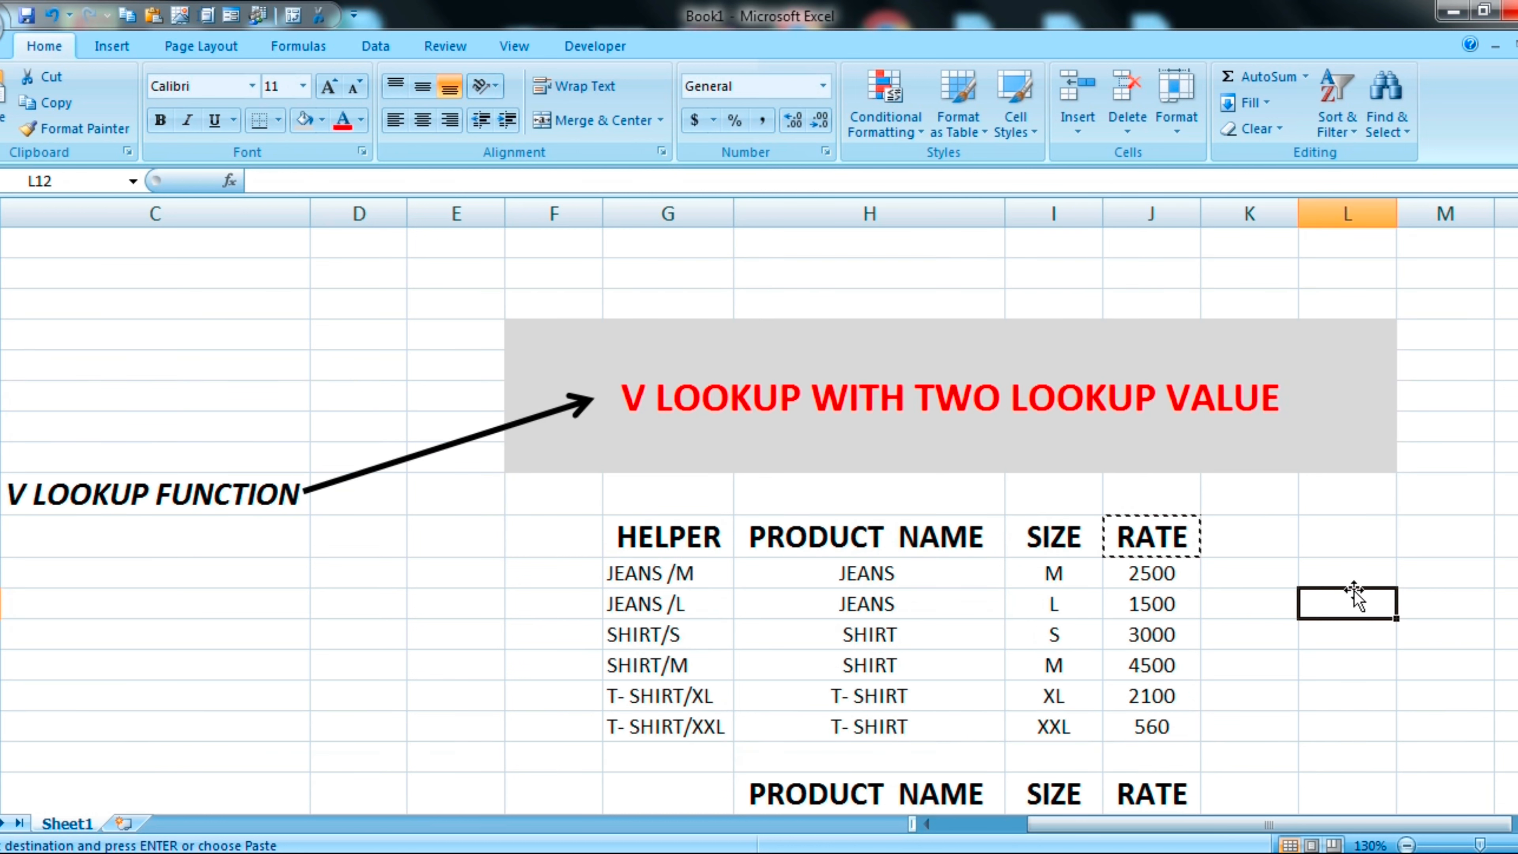
double_click(1335, 606)
scroll(1447, 455, down, 1)
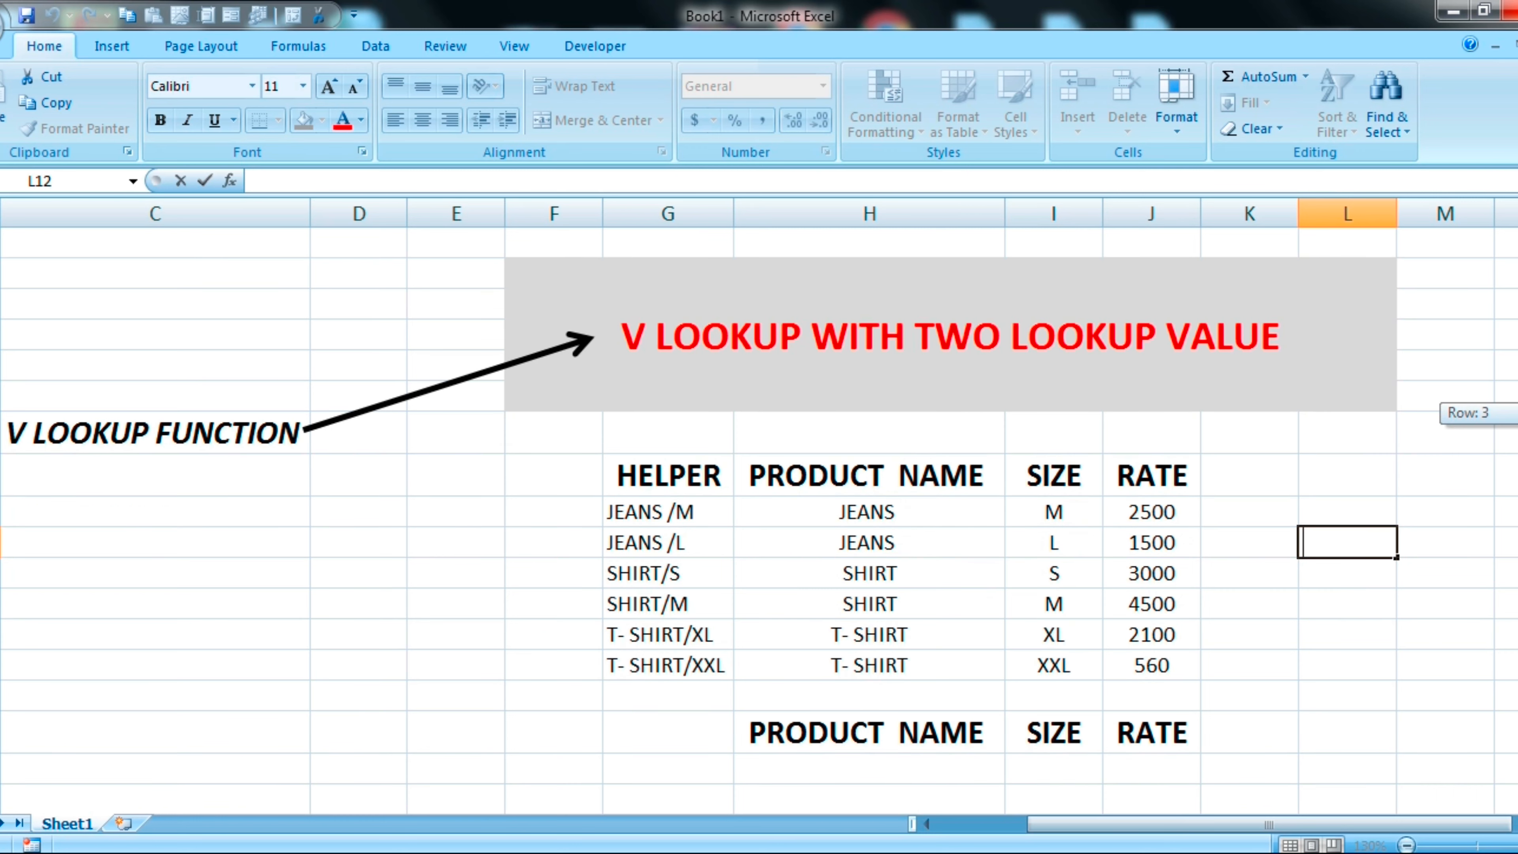
Step: Begin a VLOOKUP formula in J19 with H19&"/"&I19 as the lookup value
click(1142, 770)
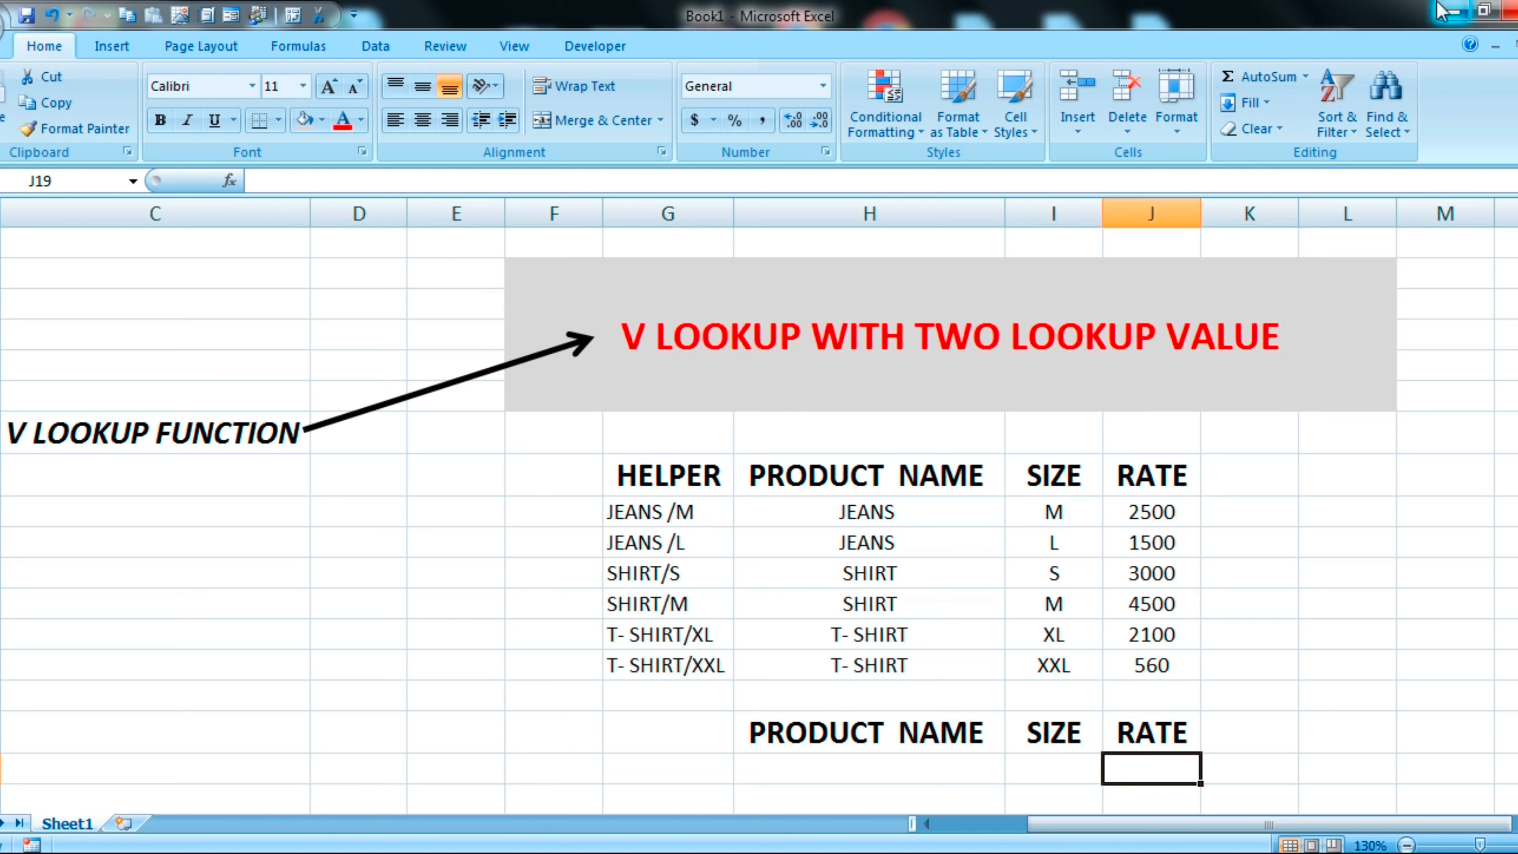
text(=V)
text(LOOKUP)
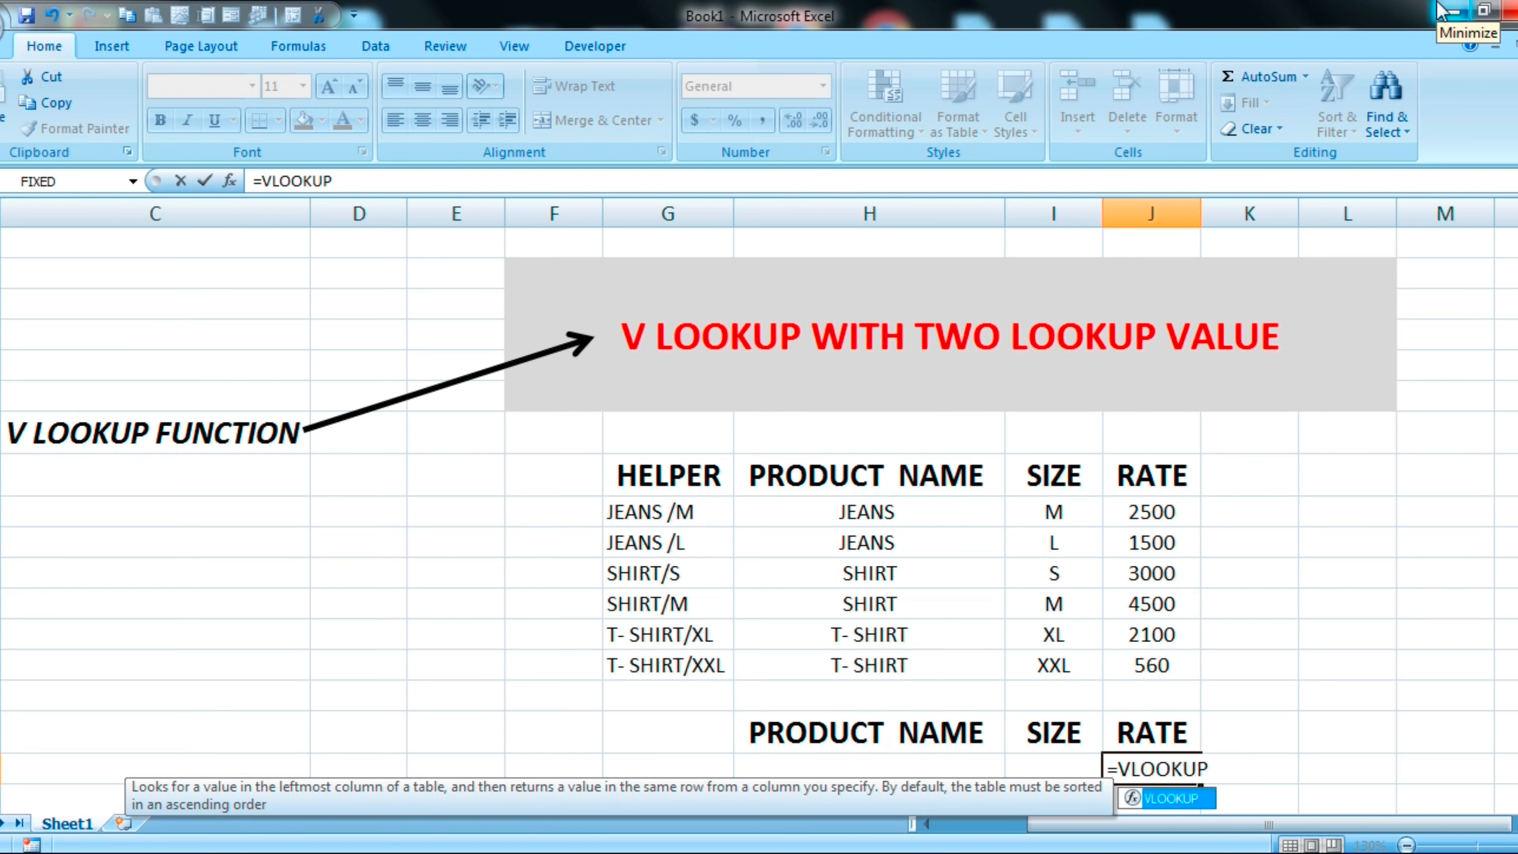
text(()
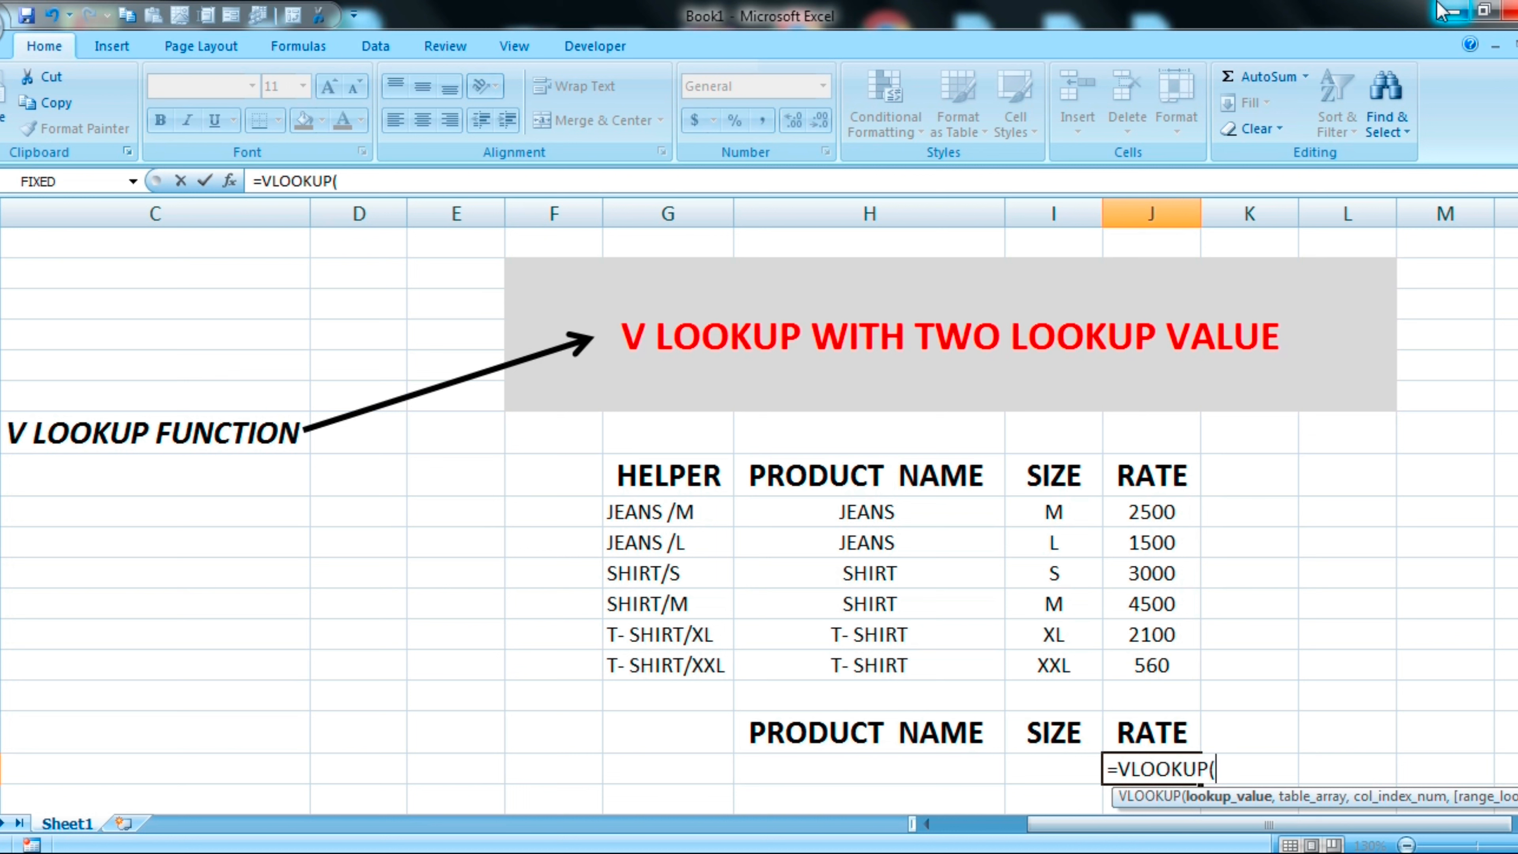
click(926, 766)
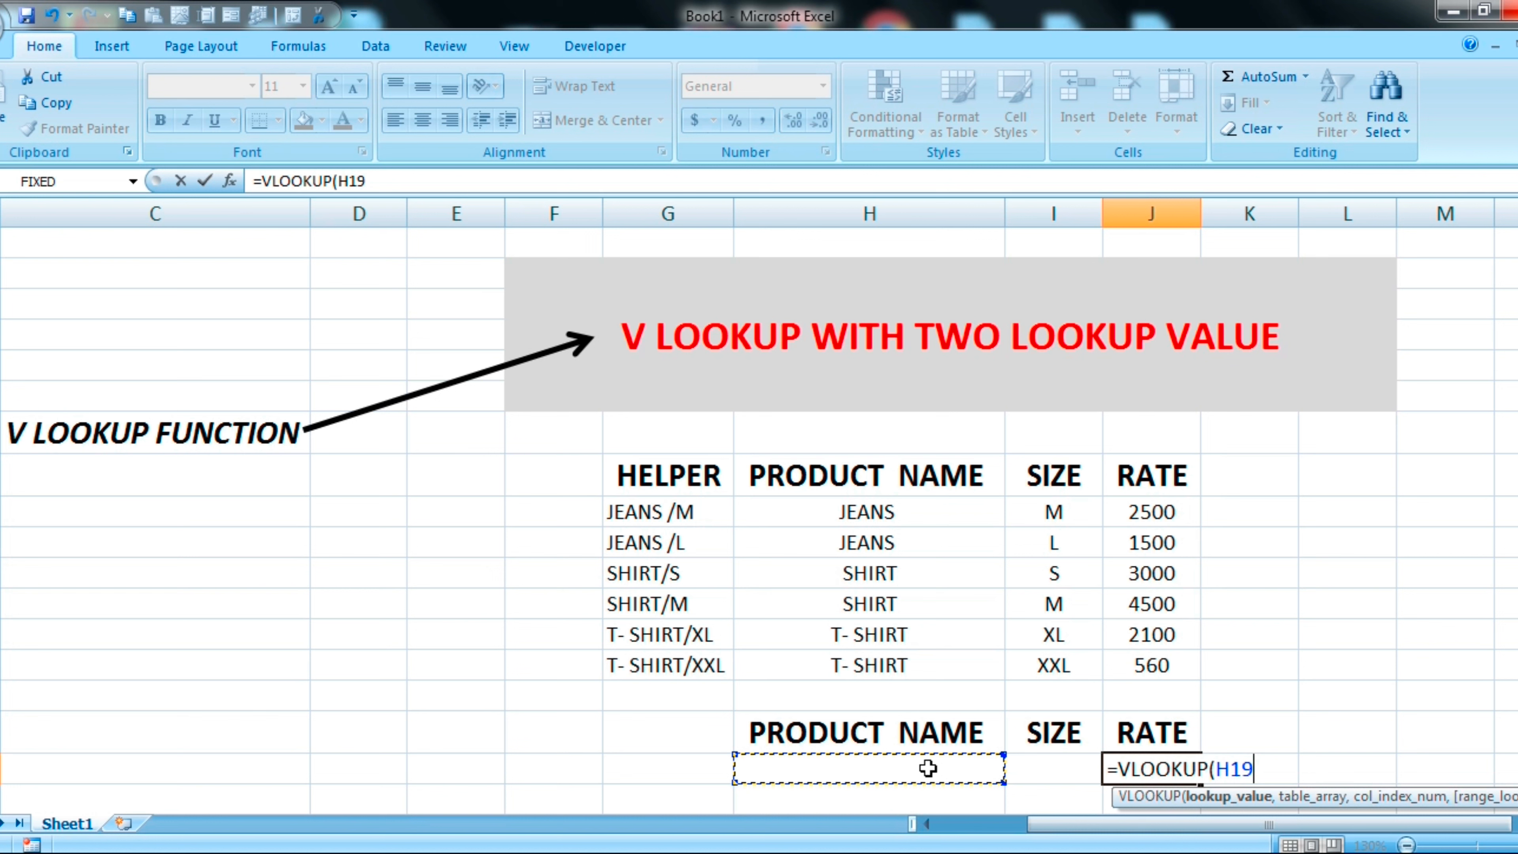
text(&"/)
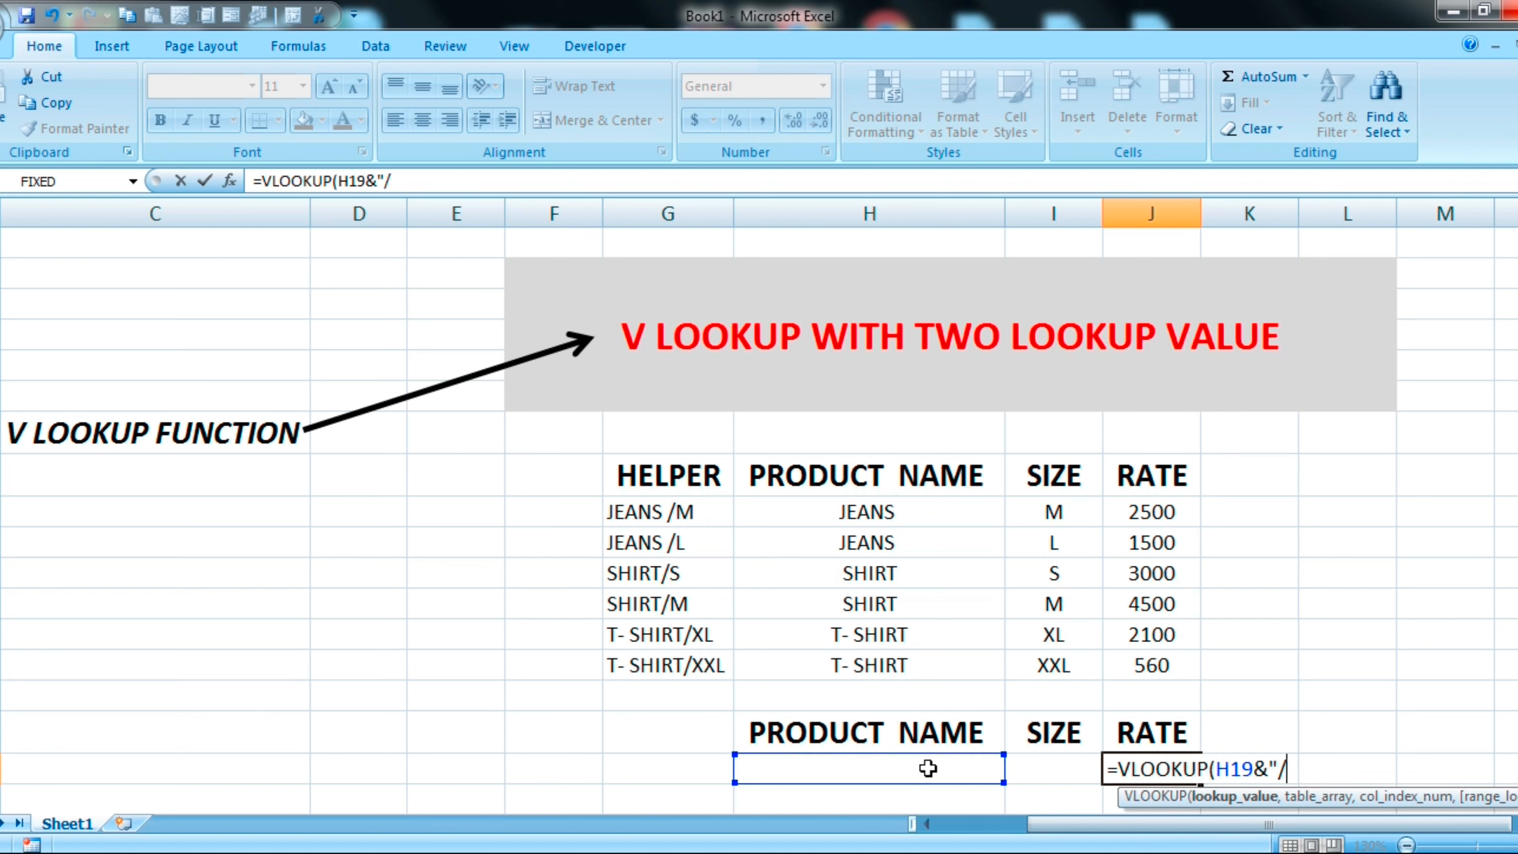
text(")
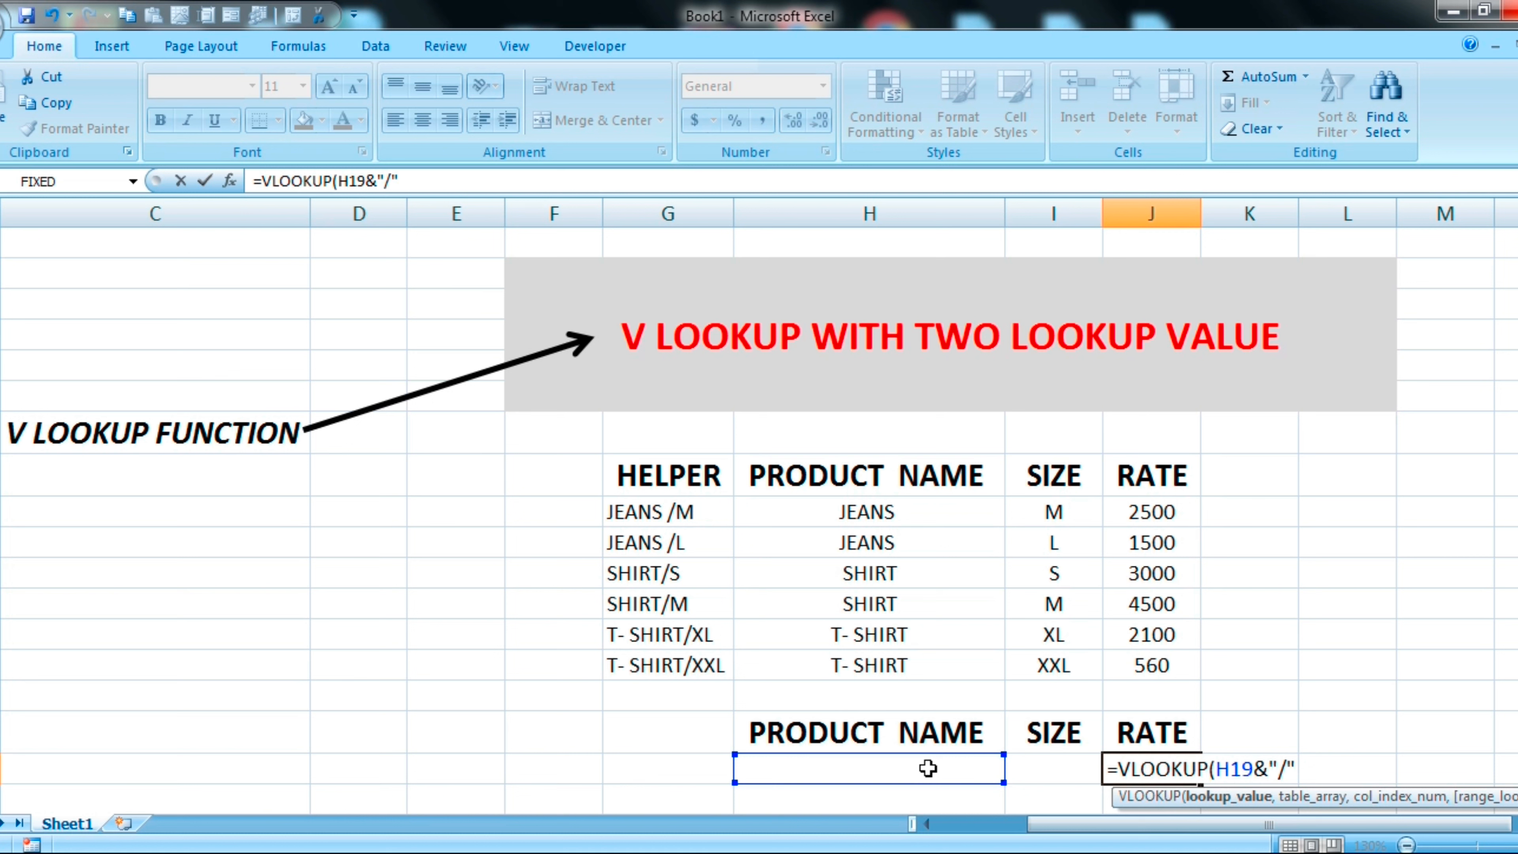
text(&)
click(1070, 771)
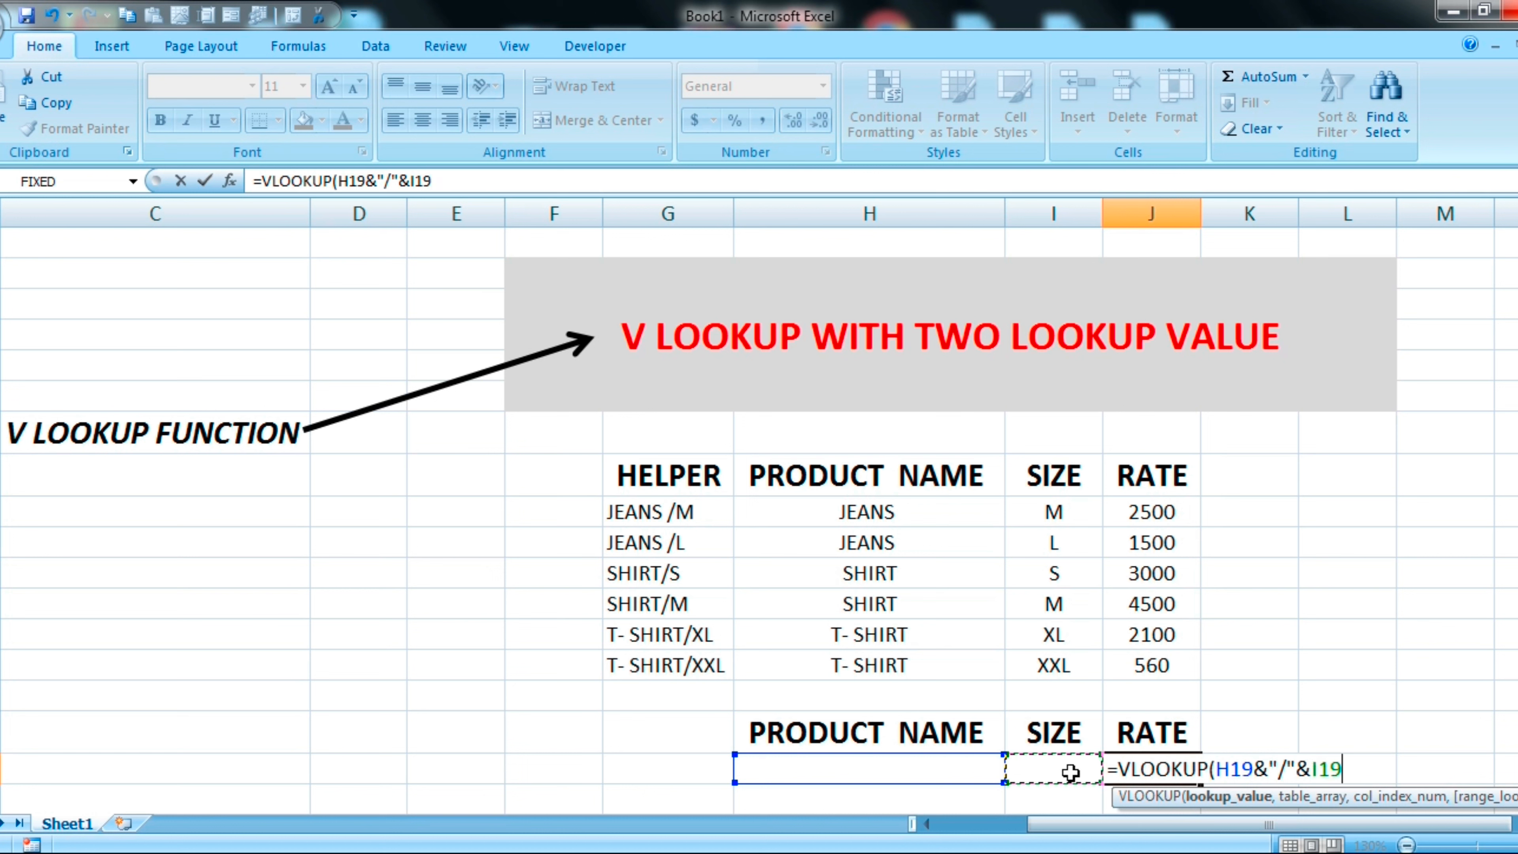
text(,)
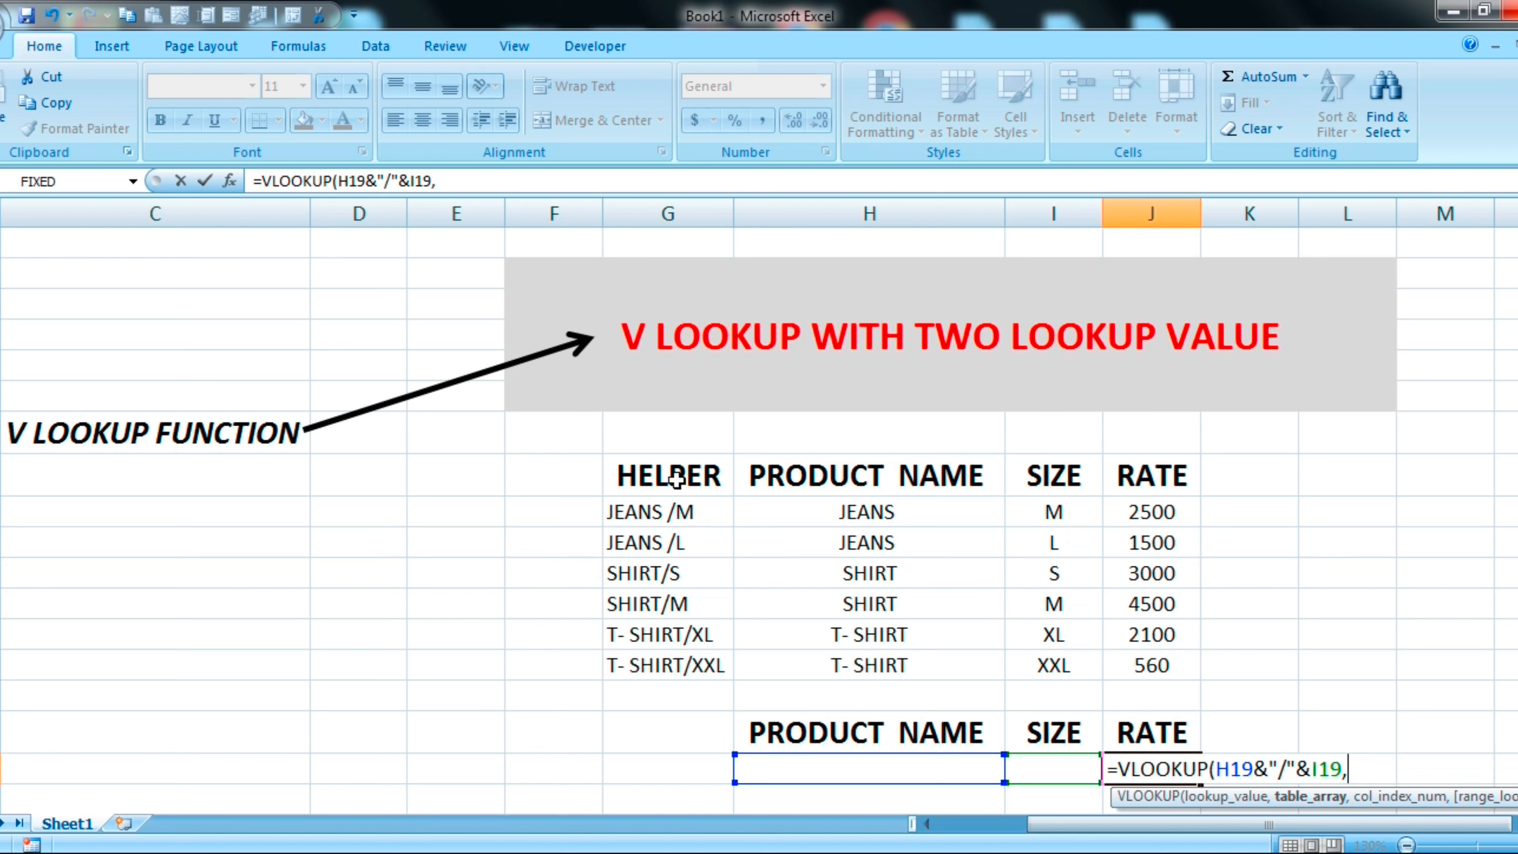
Step: Complete the VLOOKUP in J19 with table range G10:J16, column index 4 and 0 for an exact match
drag(620, 474, 1133, 665)
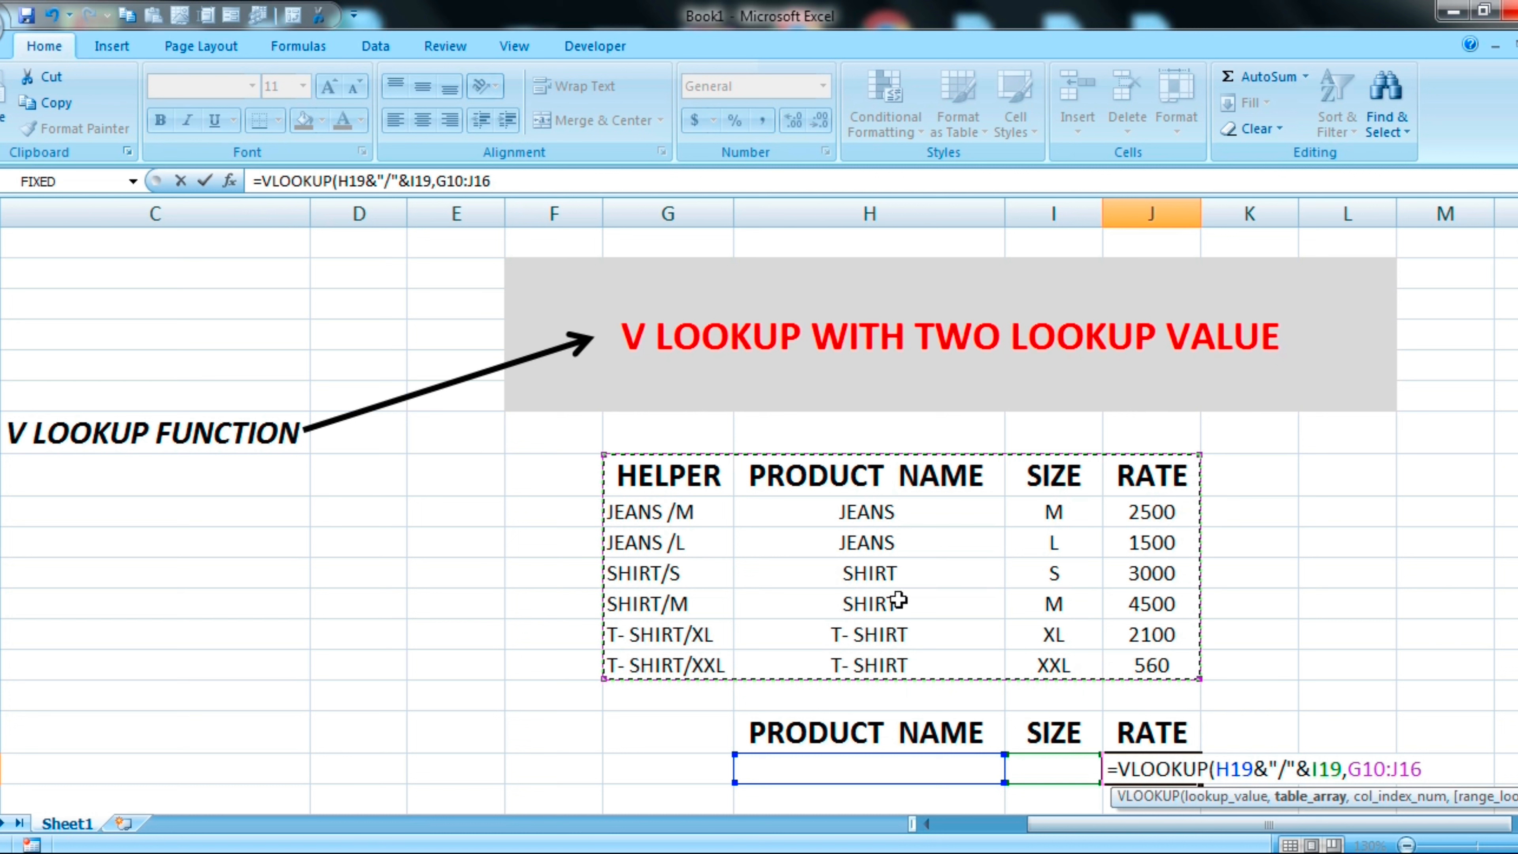
text(,)
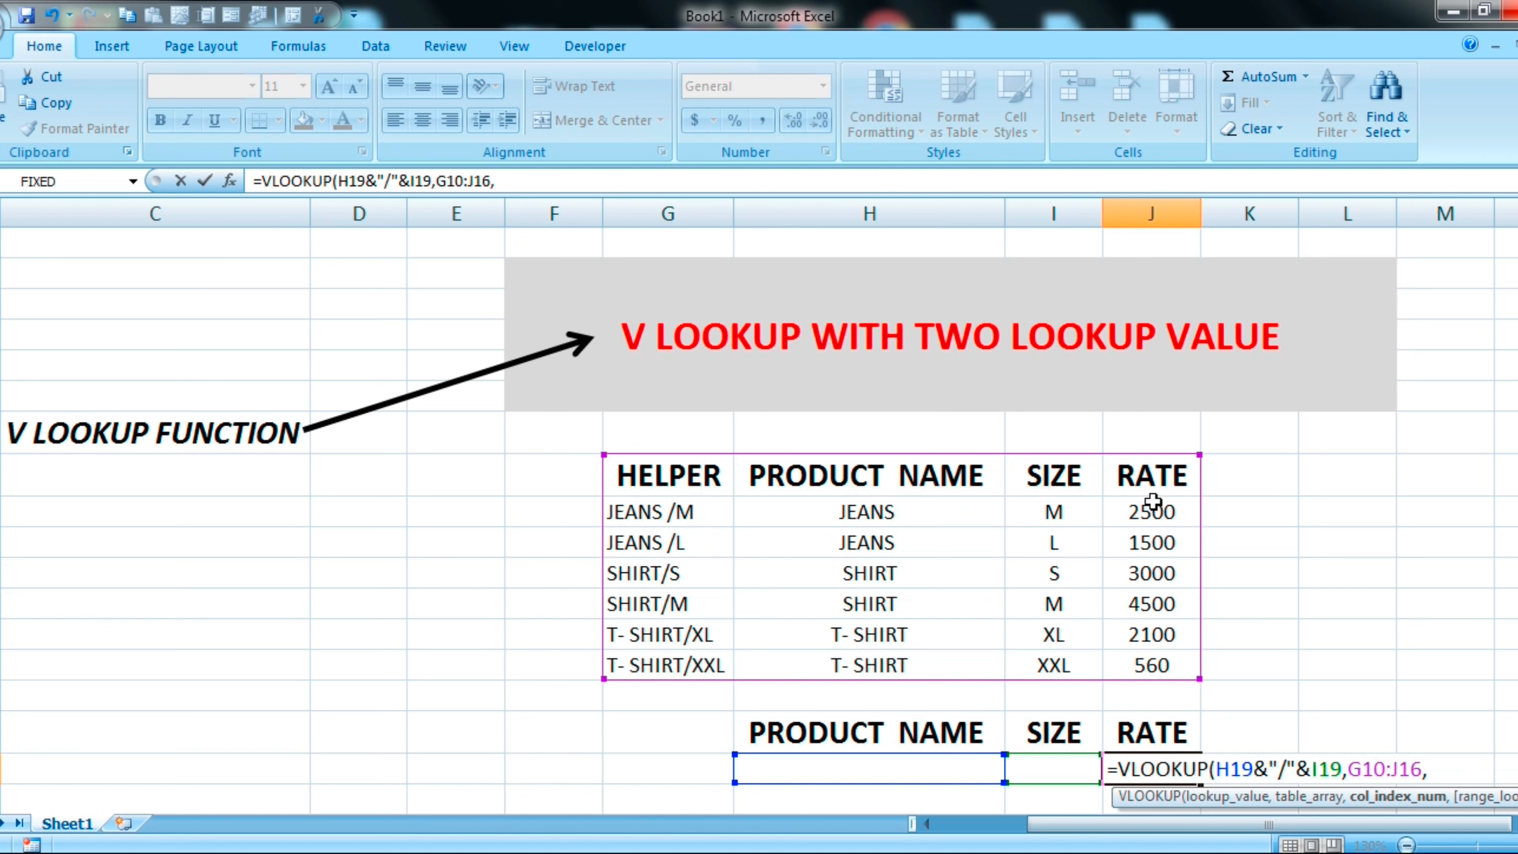
text(4,)
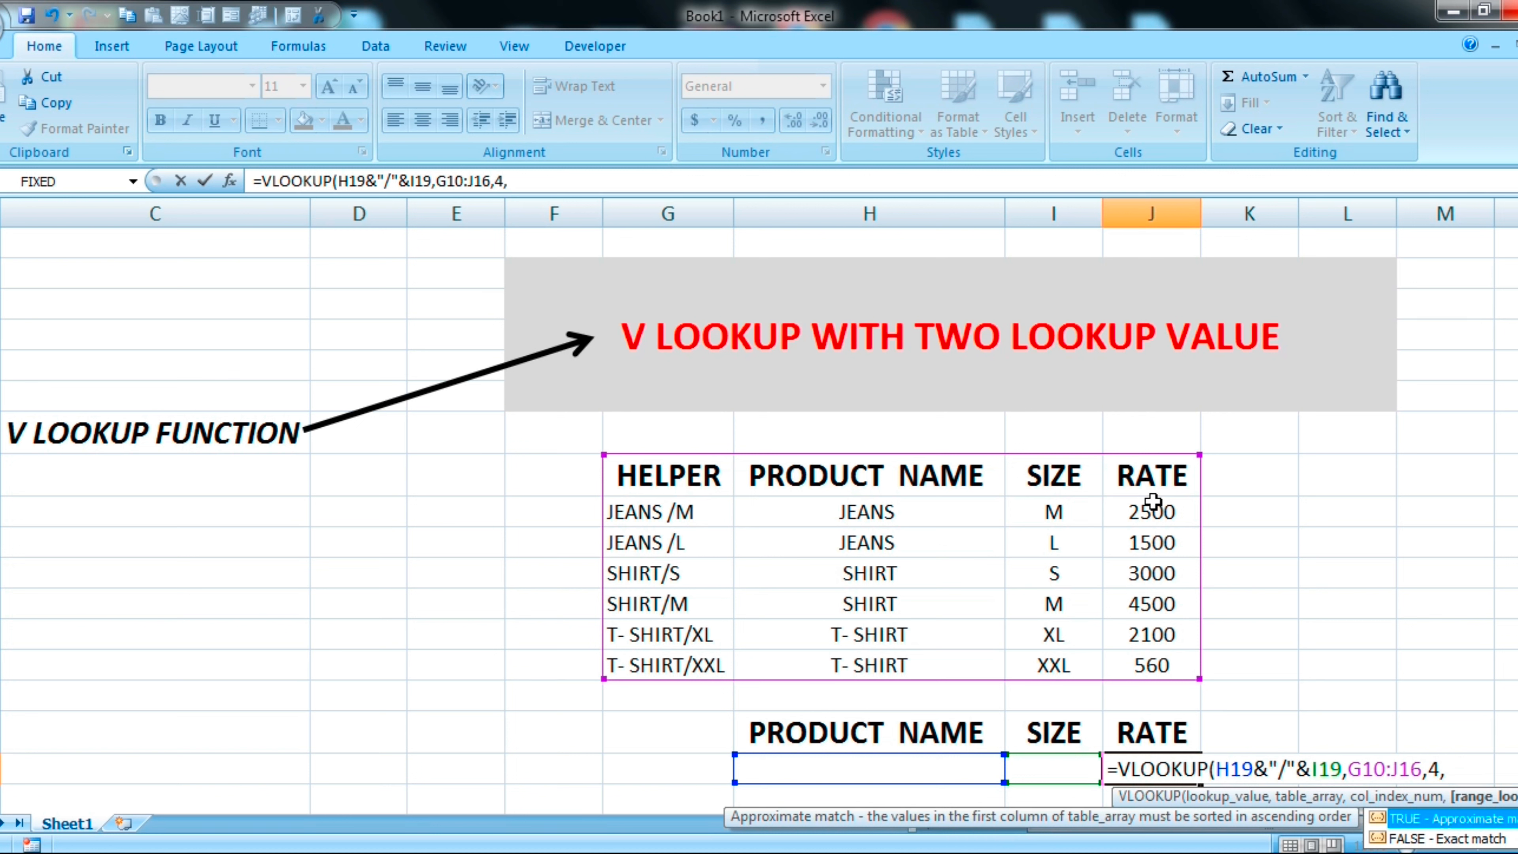
text(0))
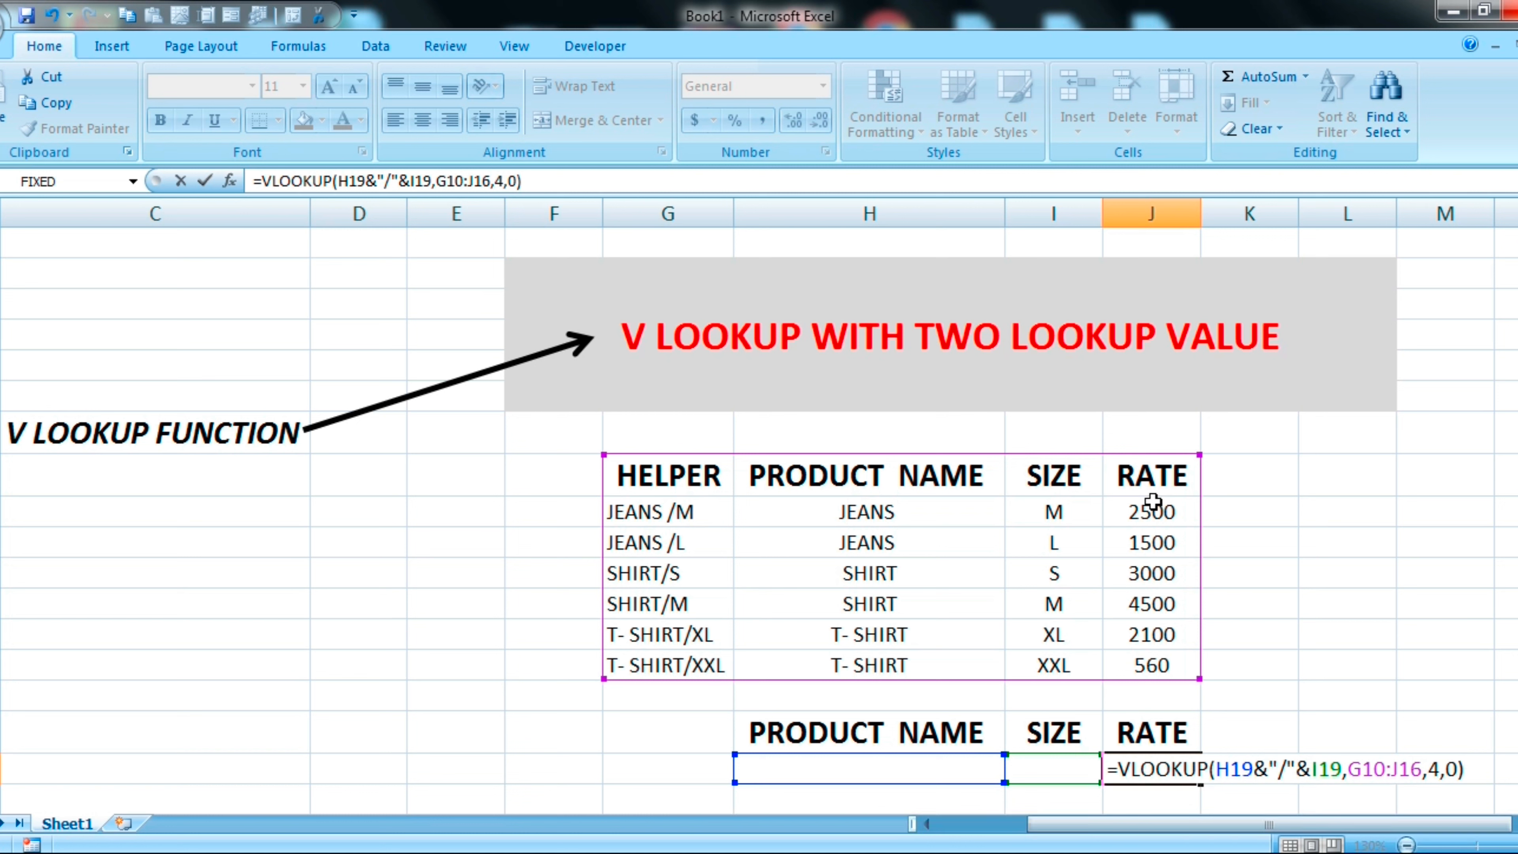
key(Return)
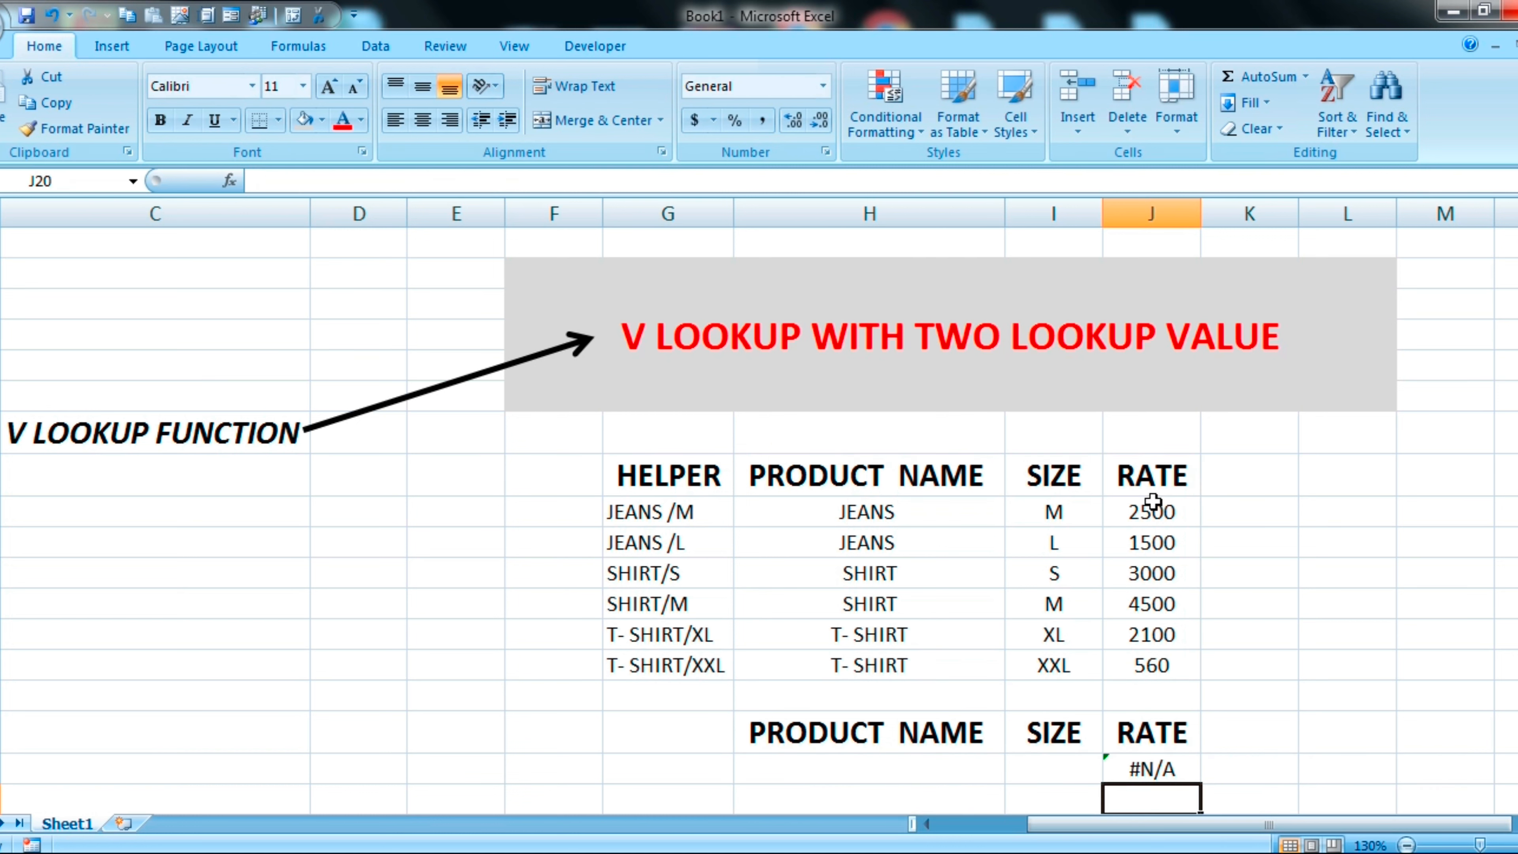
Step: Insert the IFERROR function in front of the VLOOKUP in the J19 formula
click(1146, 768)
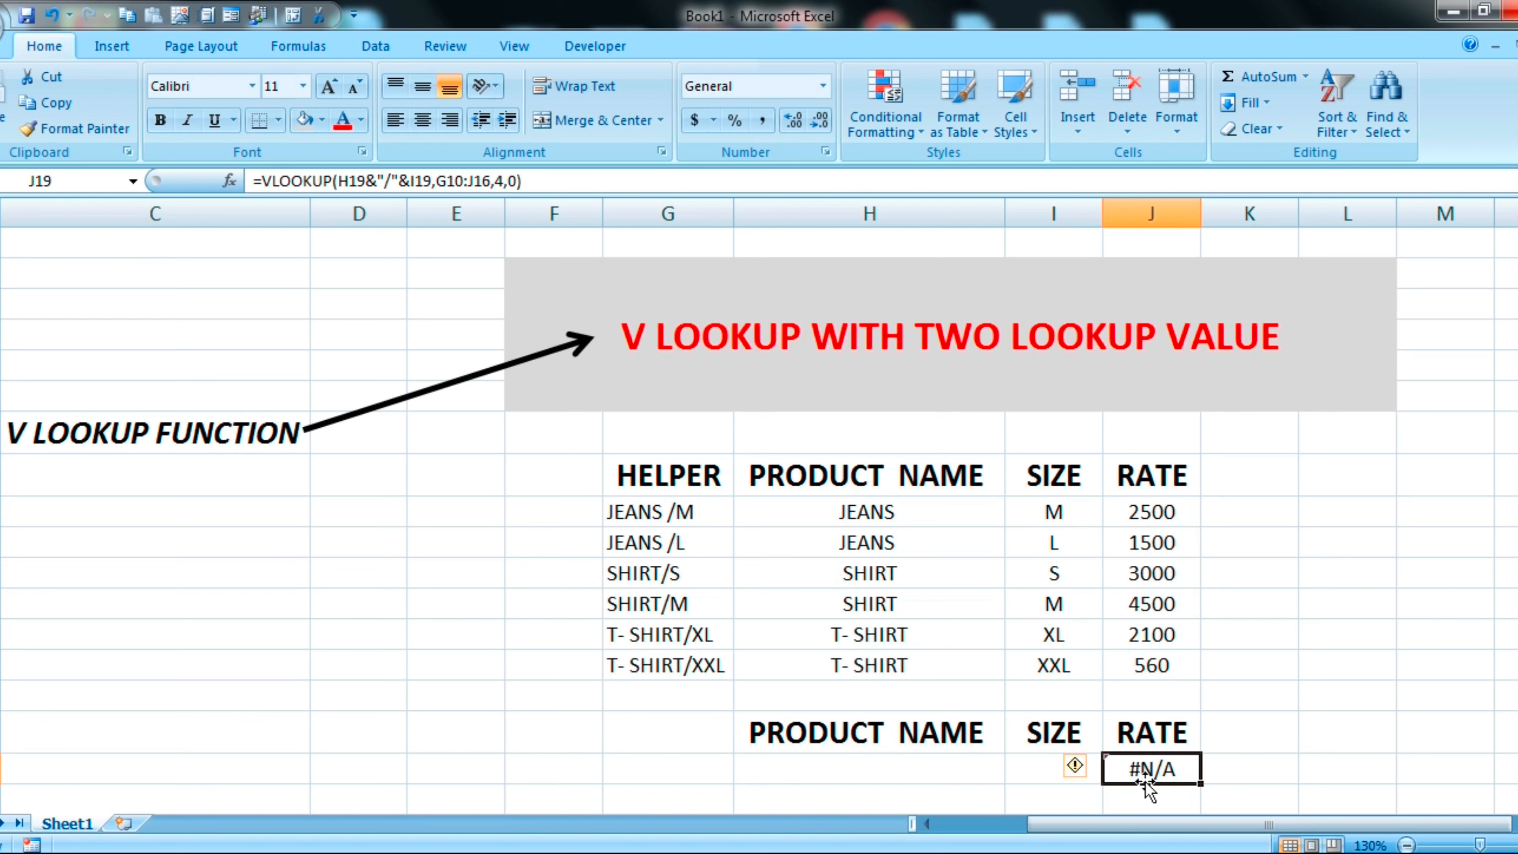
click(263, 181)
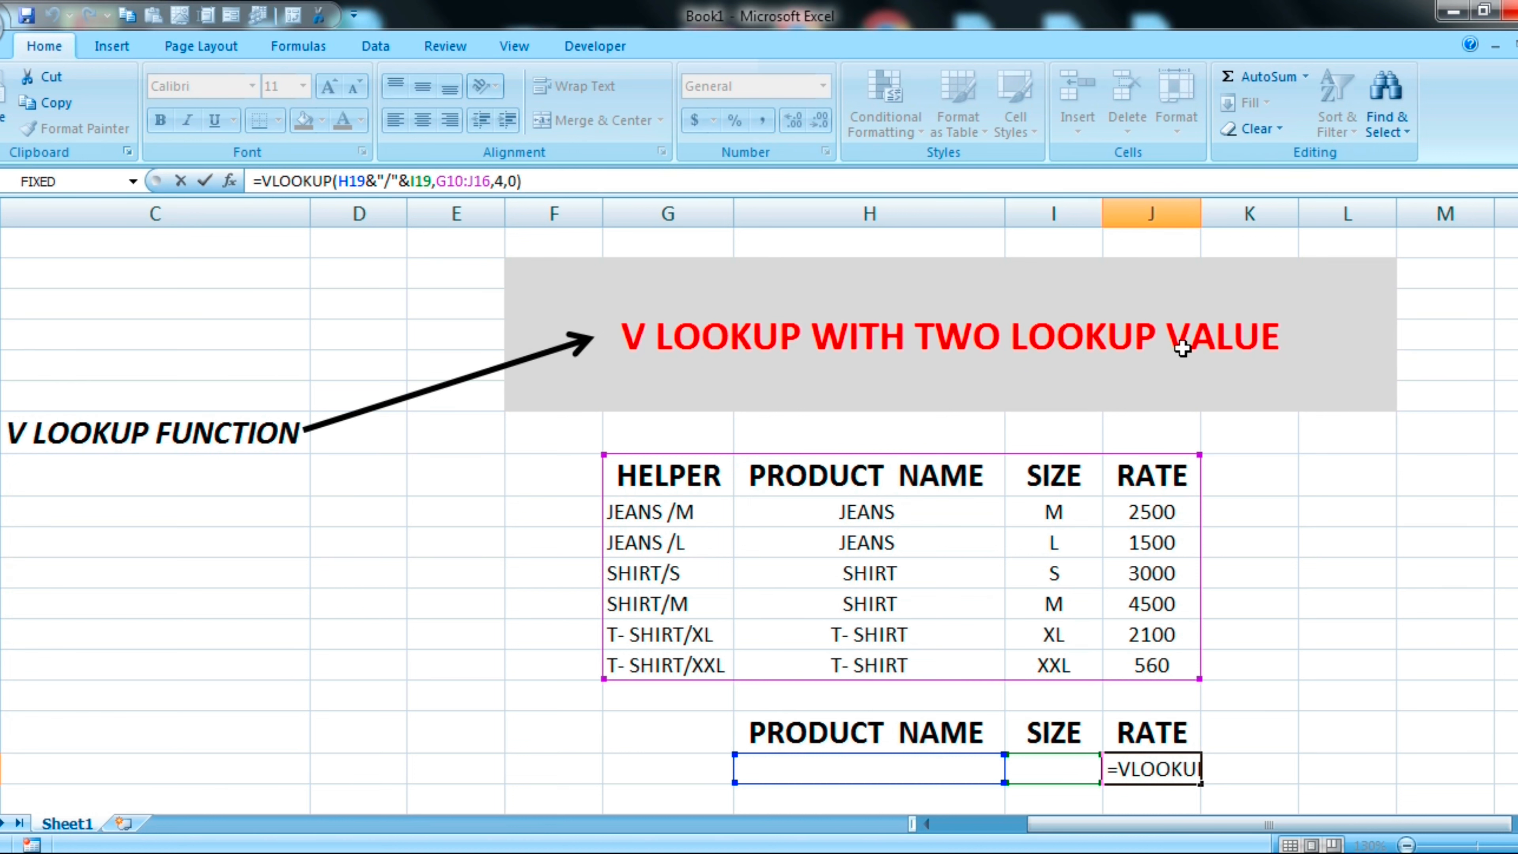
text(IF)
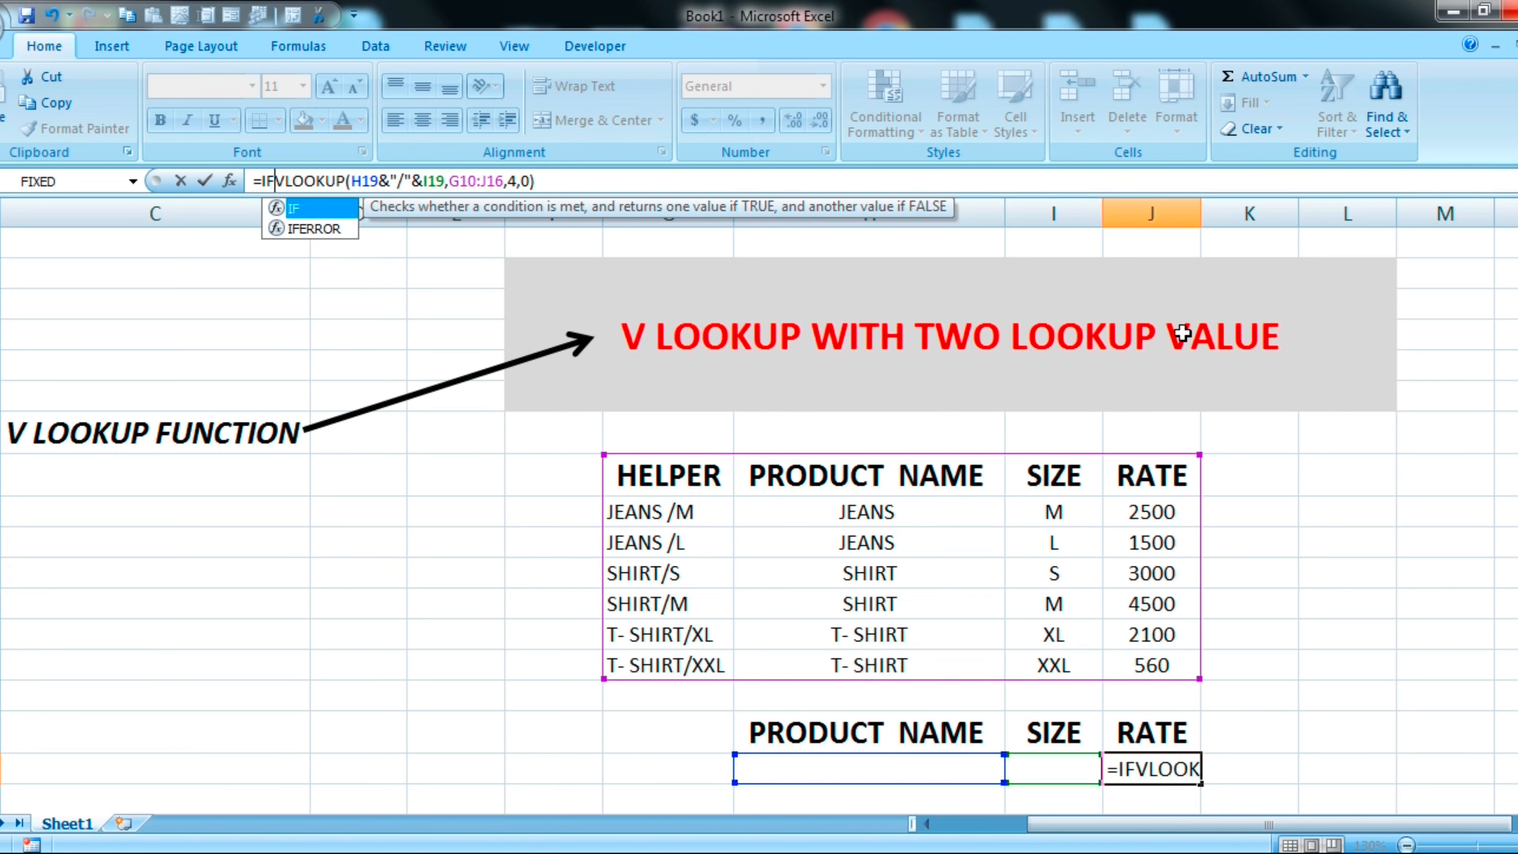
click(311, 231)
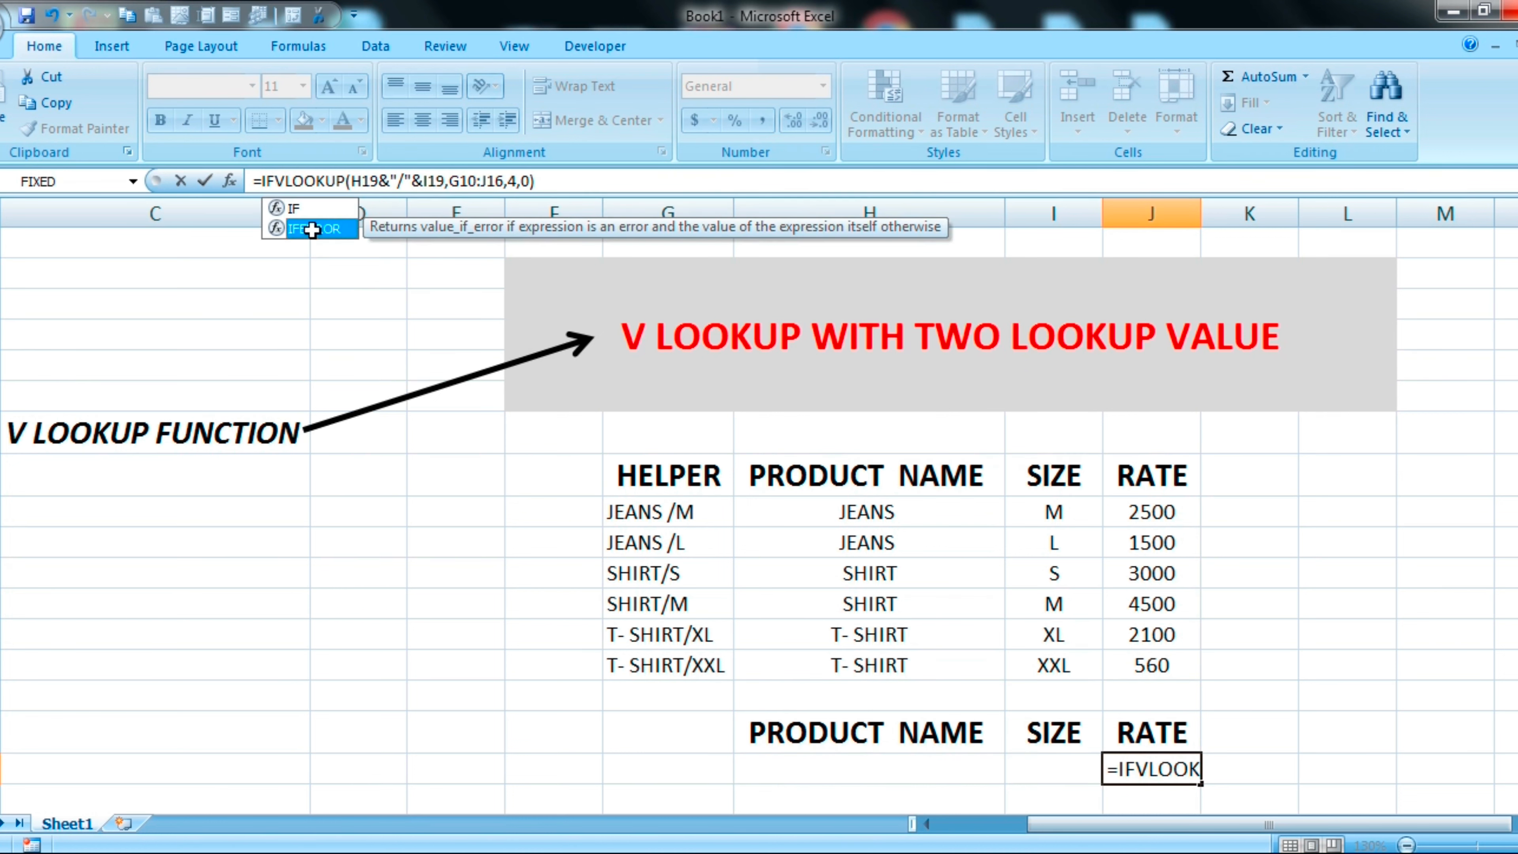
double_click(312, 230)
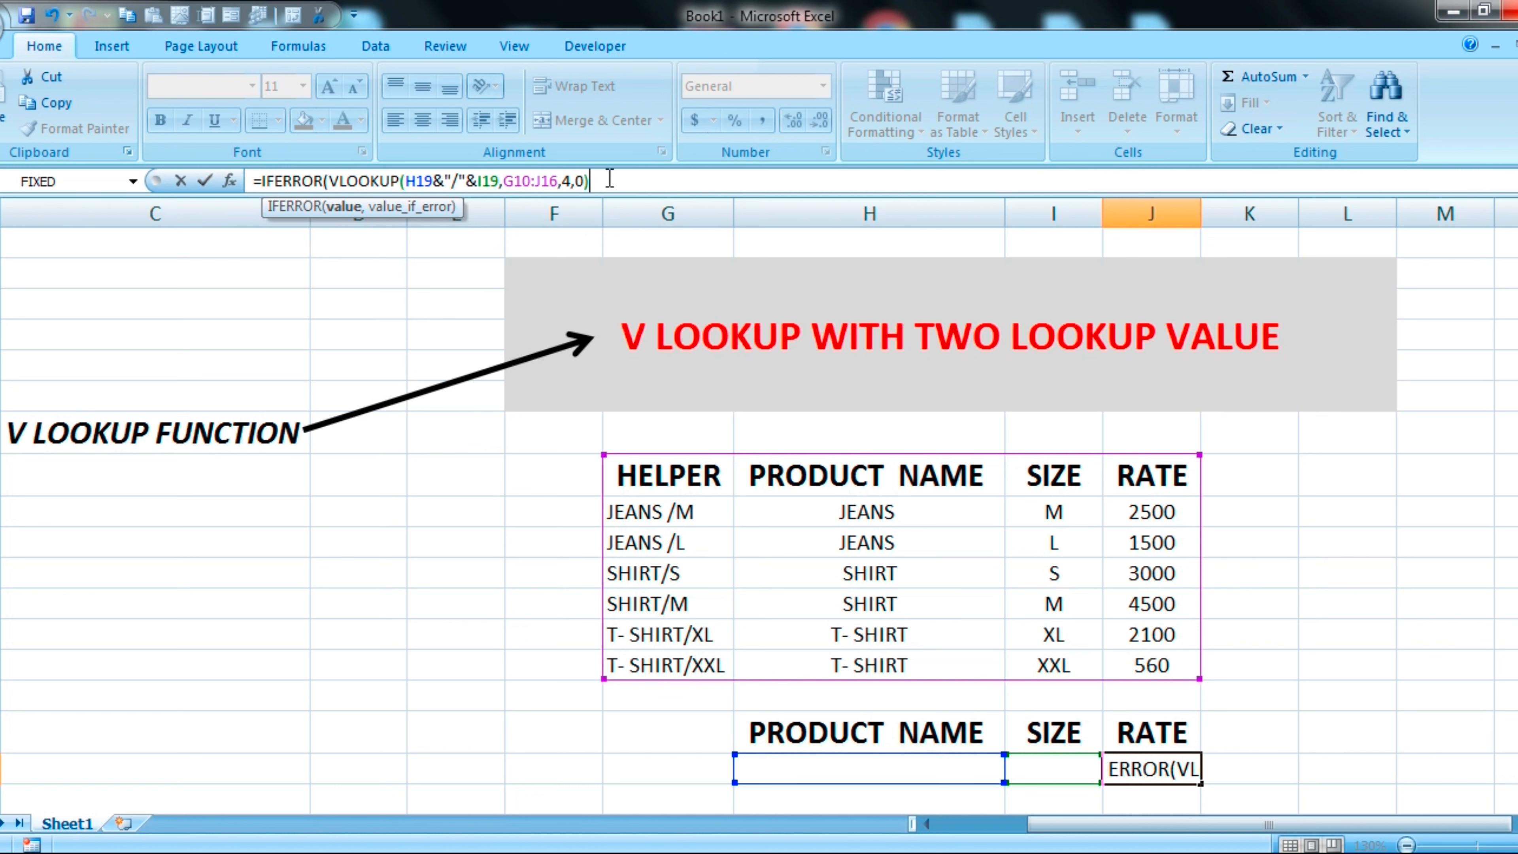
Step: Finish the IFERROR formula with "DATA NOT FOUND" as the error value, and widen column J to fit the text
text(,")
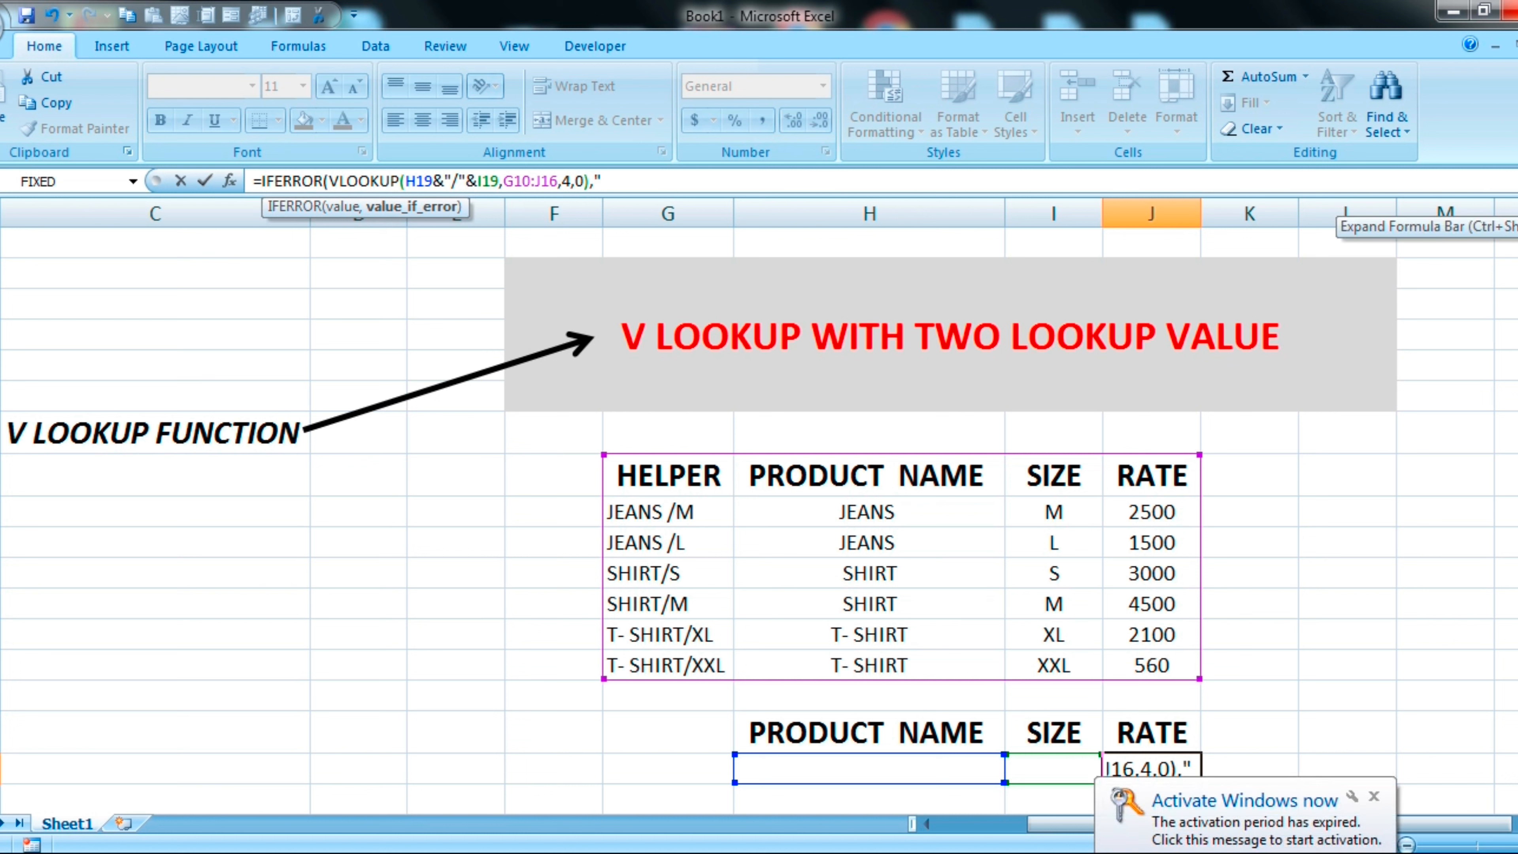
text(NO)
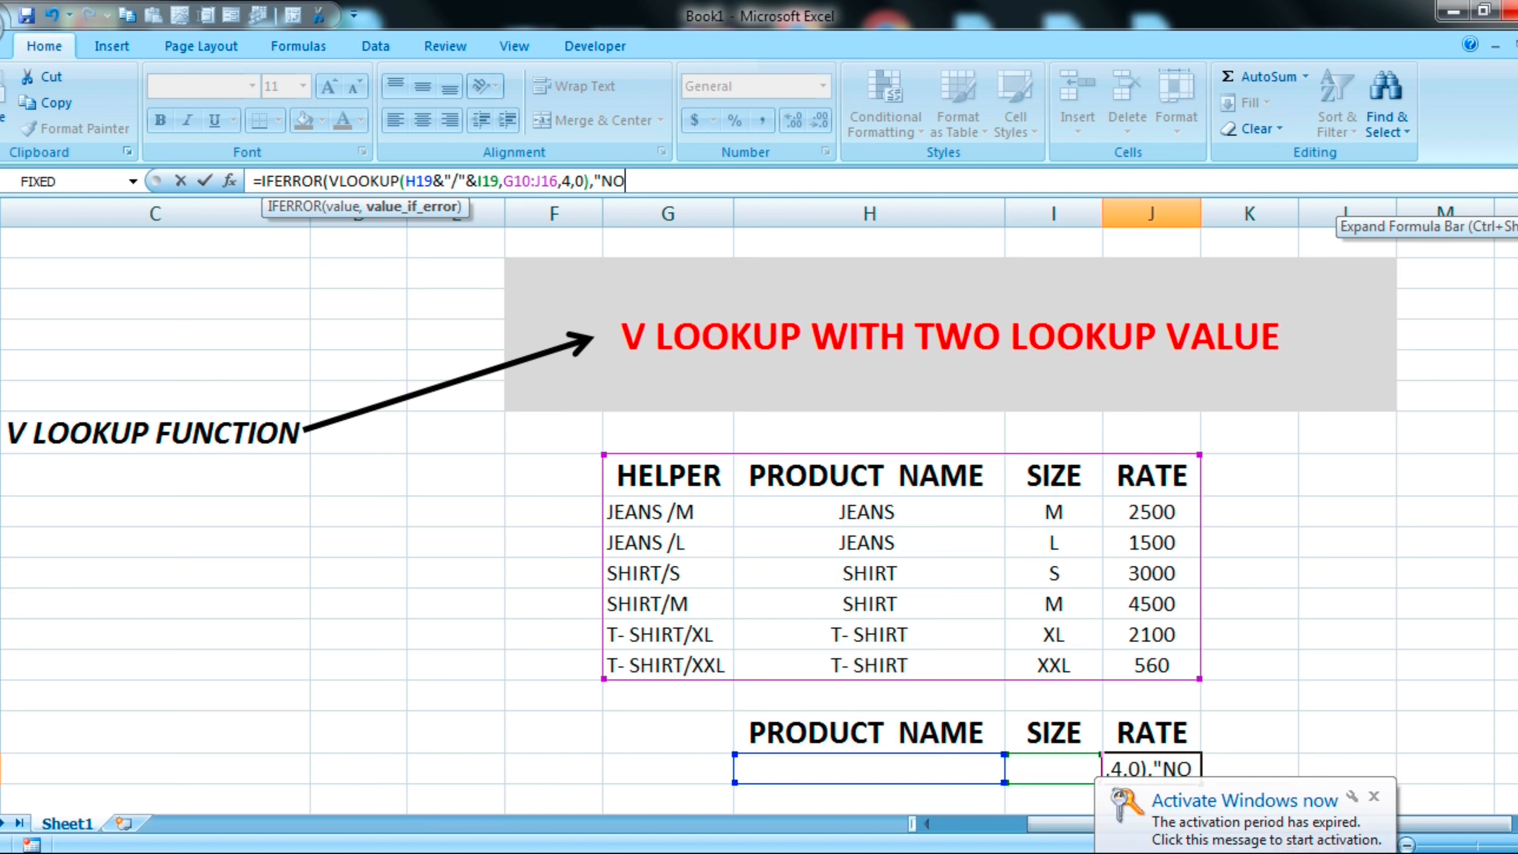
key(BackSpace)
key(BackSpace)
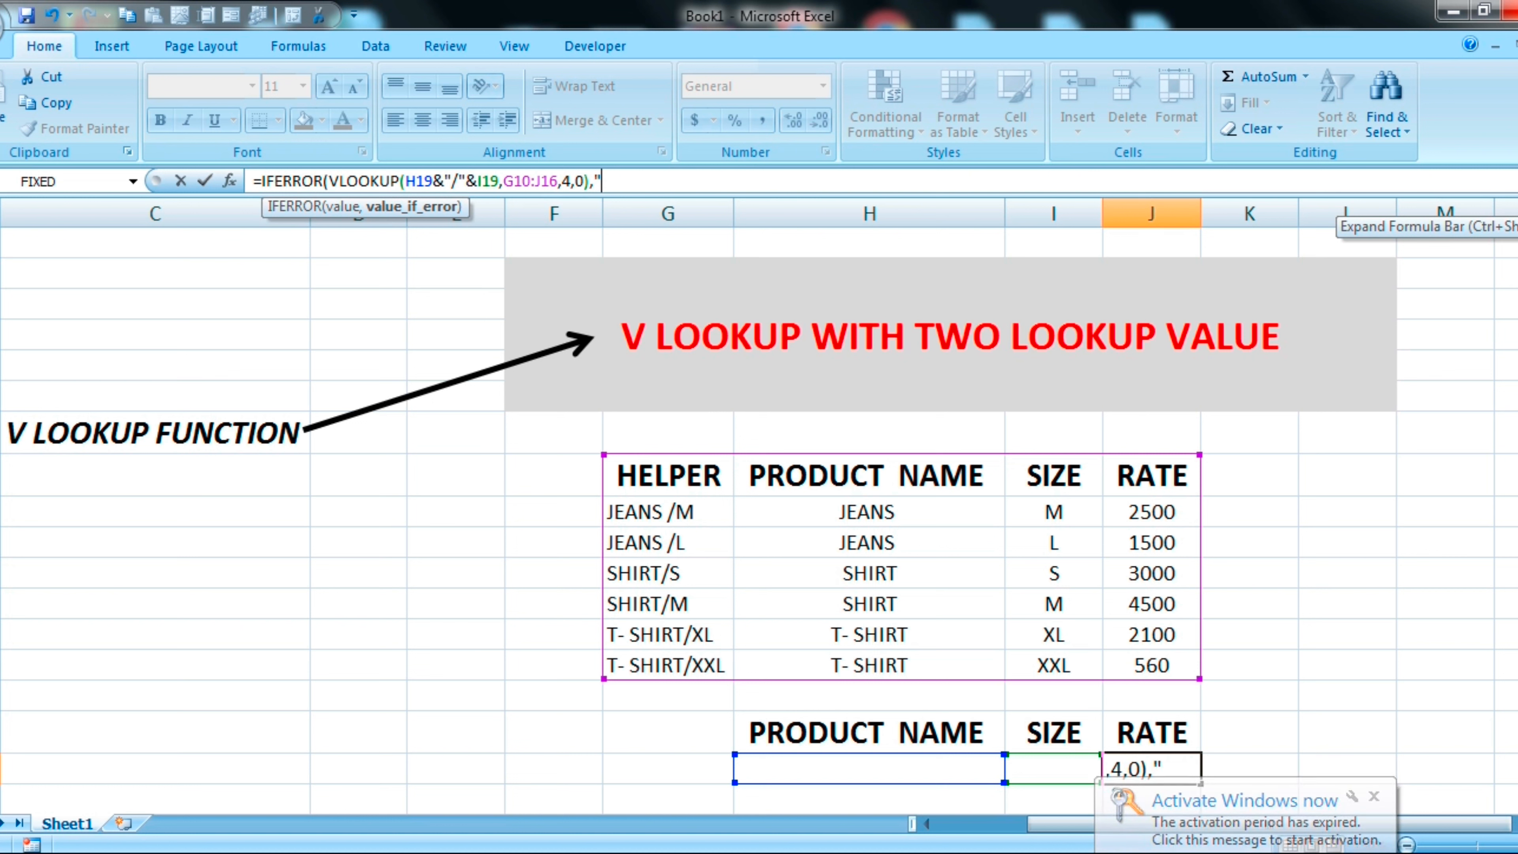
text(DATA N)
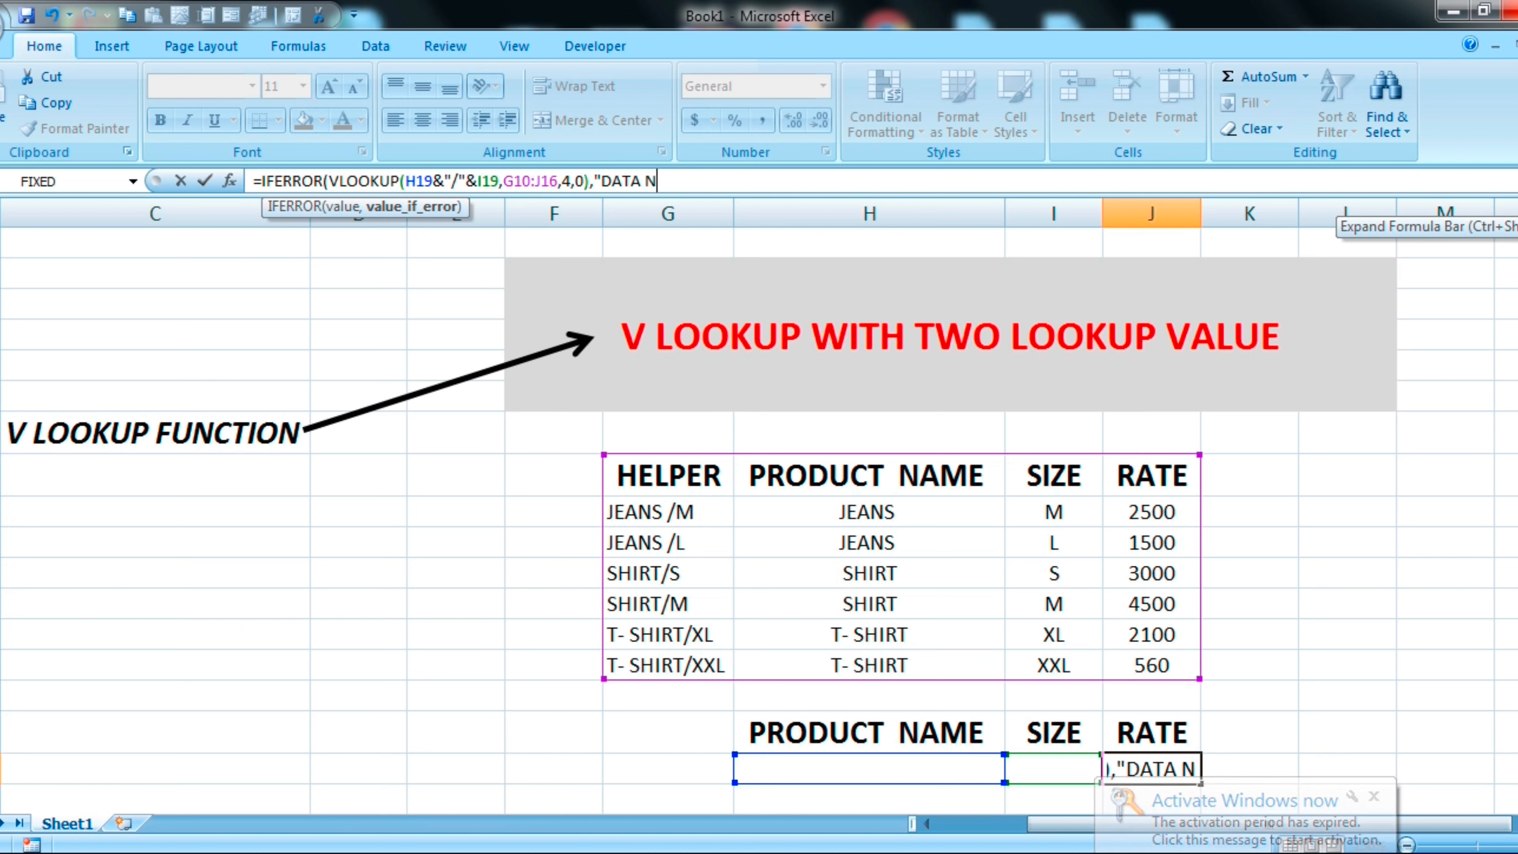
text(OT FOUND)
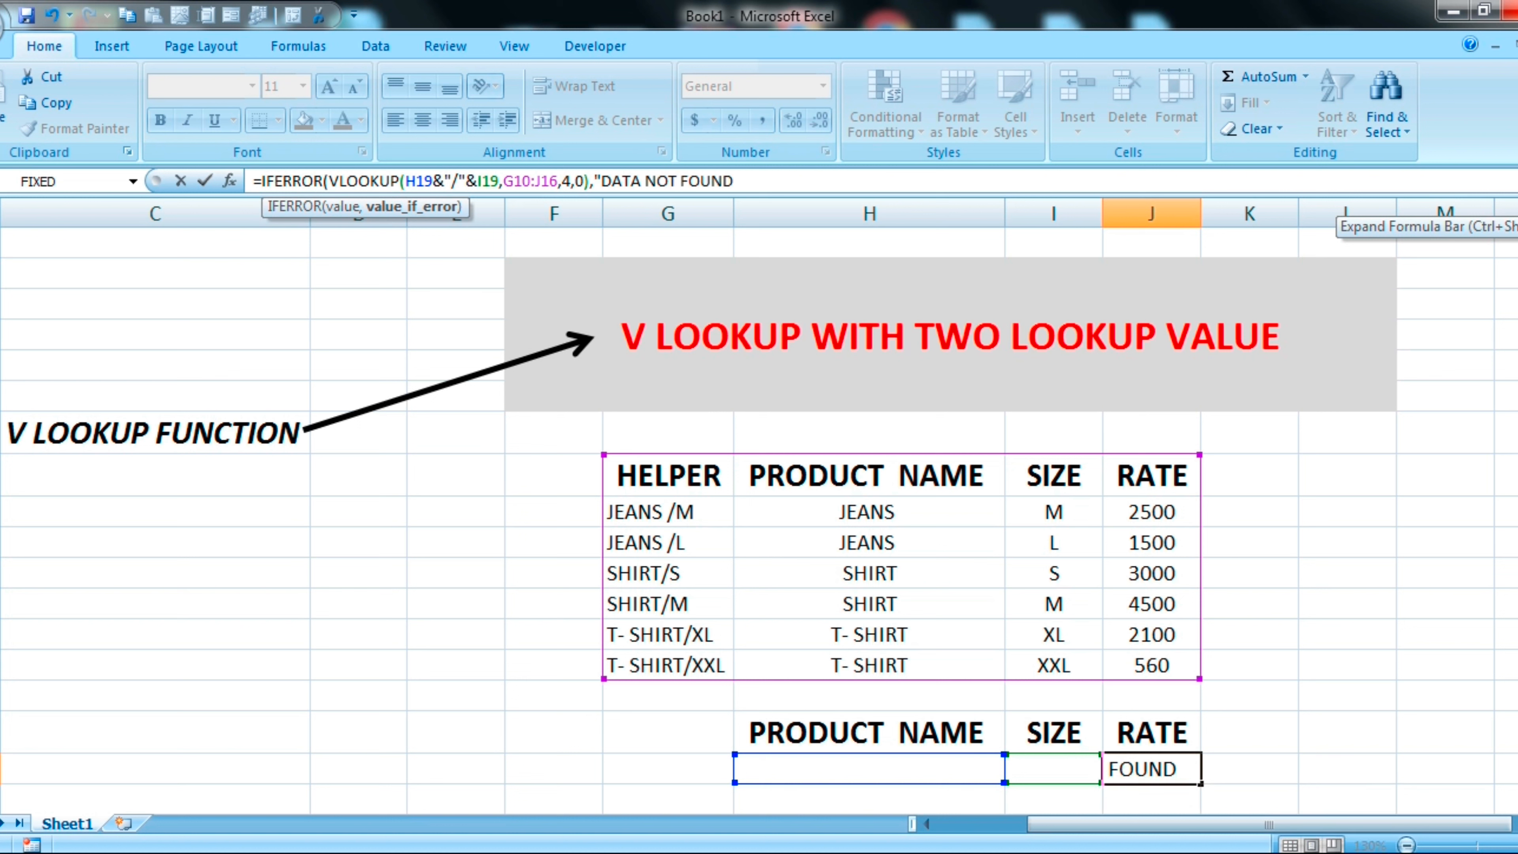
text("))
key(Return)
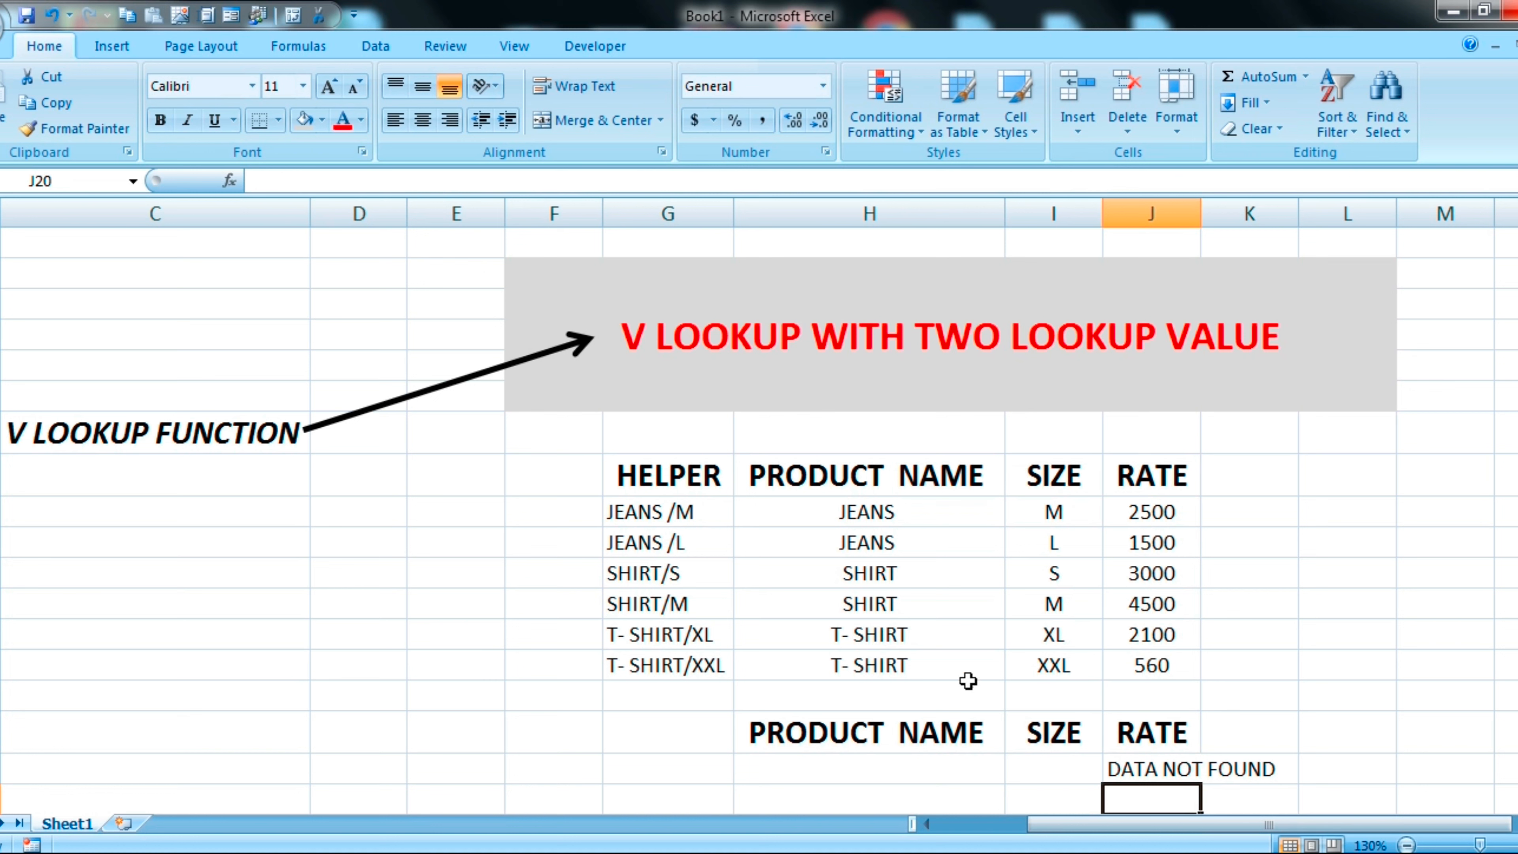
drag(1201, 234, 1288, 217)
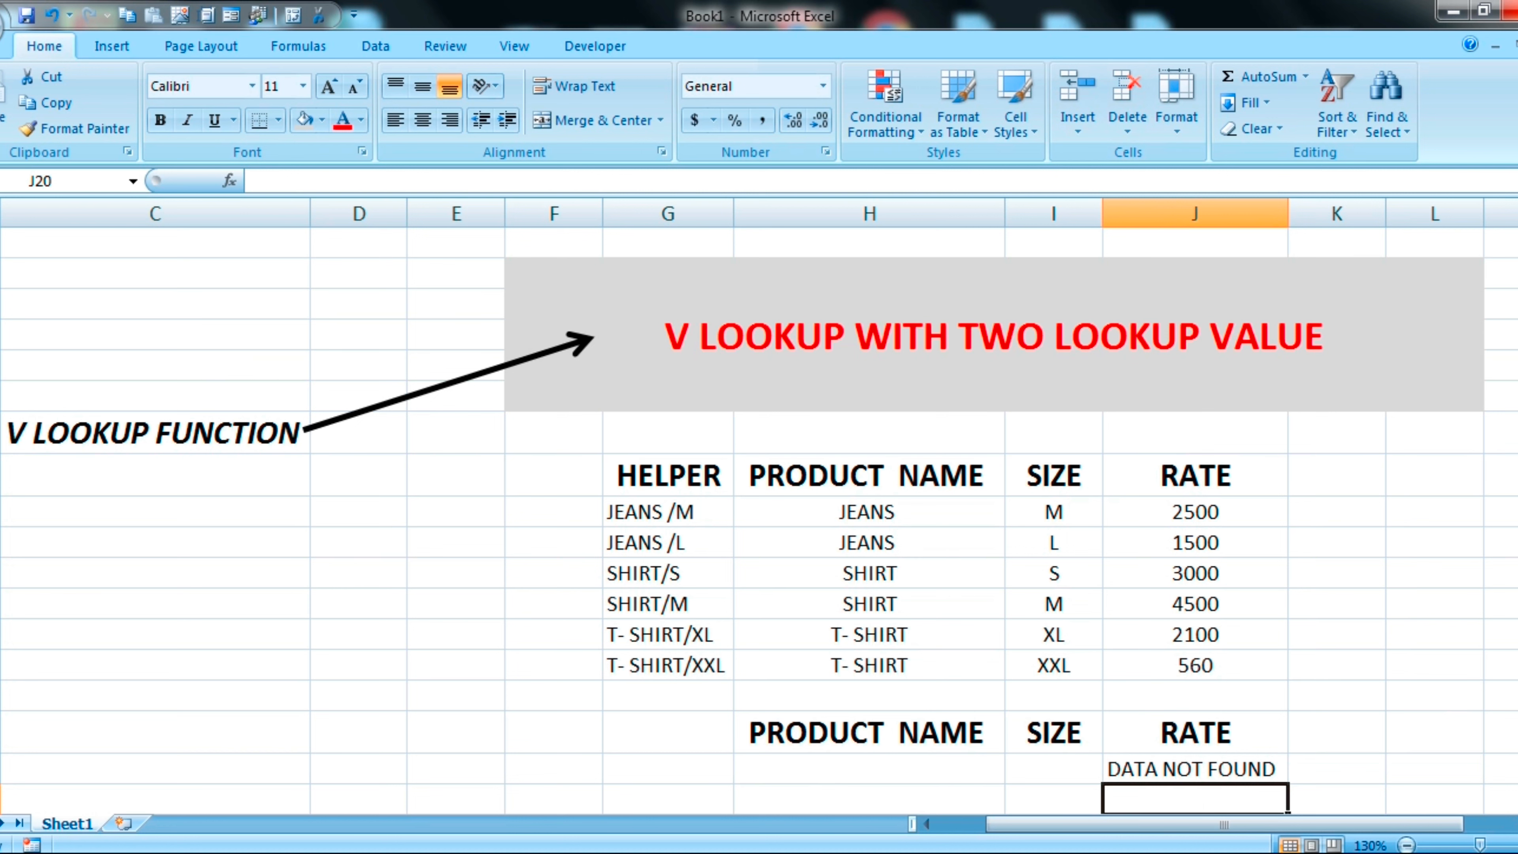
Step: Enter JEANS as the product name in H19 and M as the size in I19 of the lookup row
key(Down)
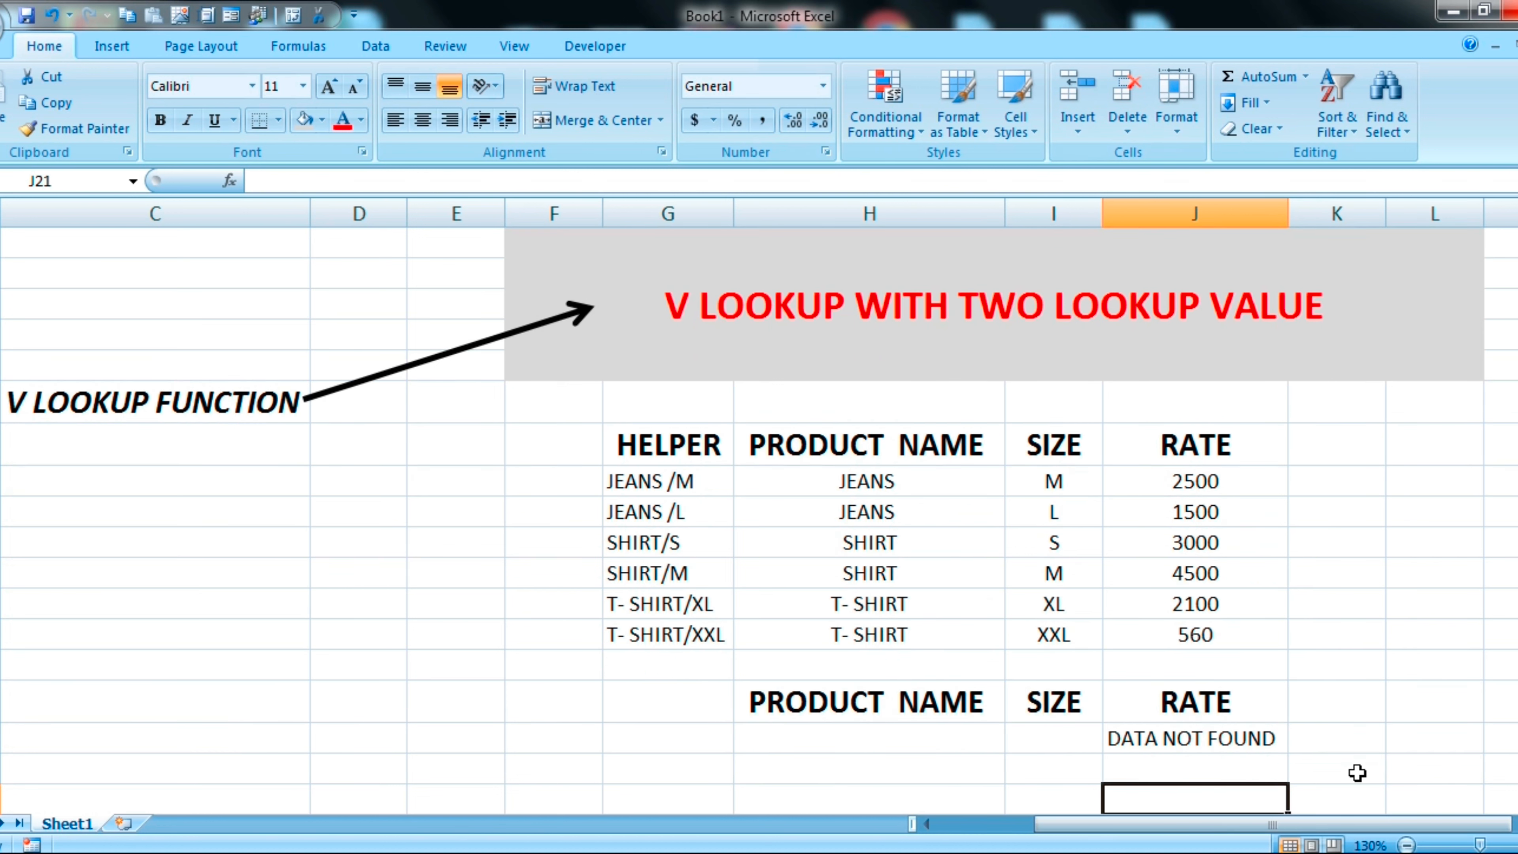
key(Down)
click(857, 706)
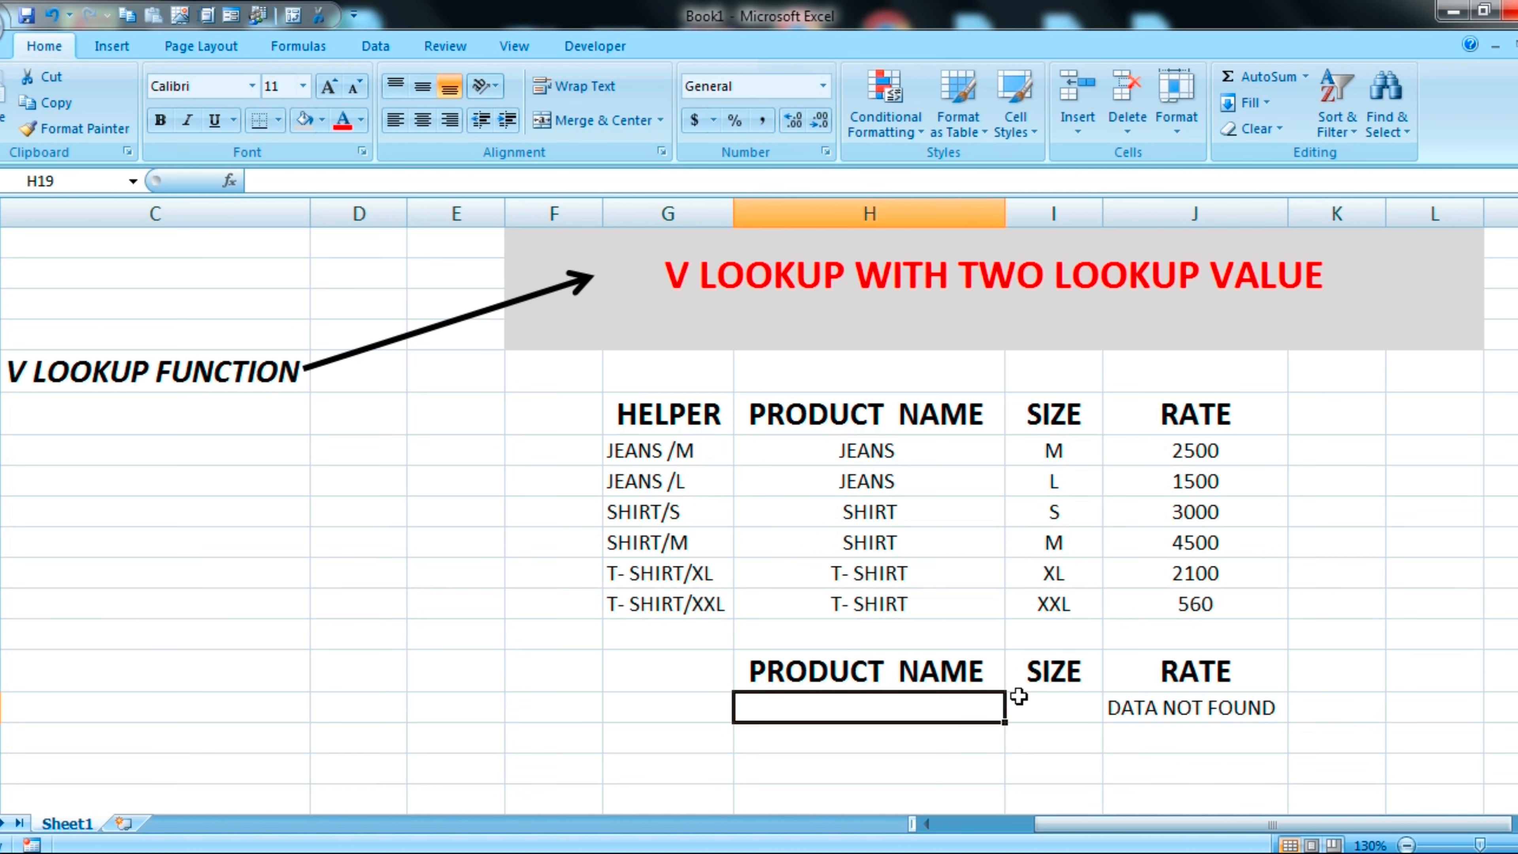
text(JEANS)
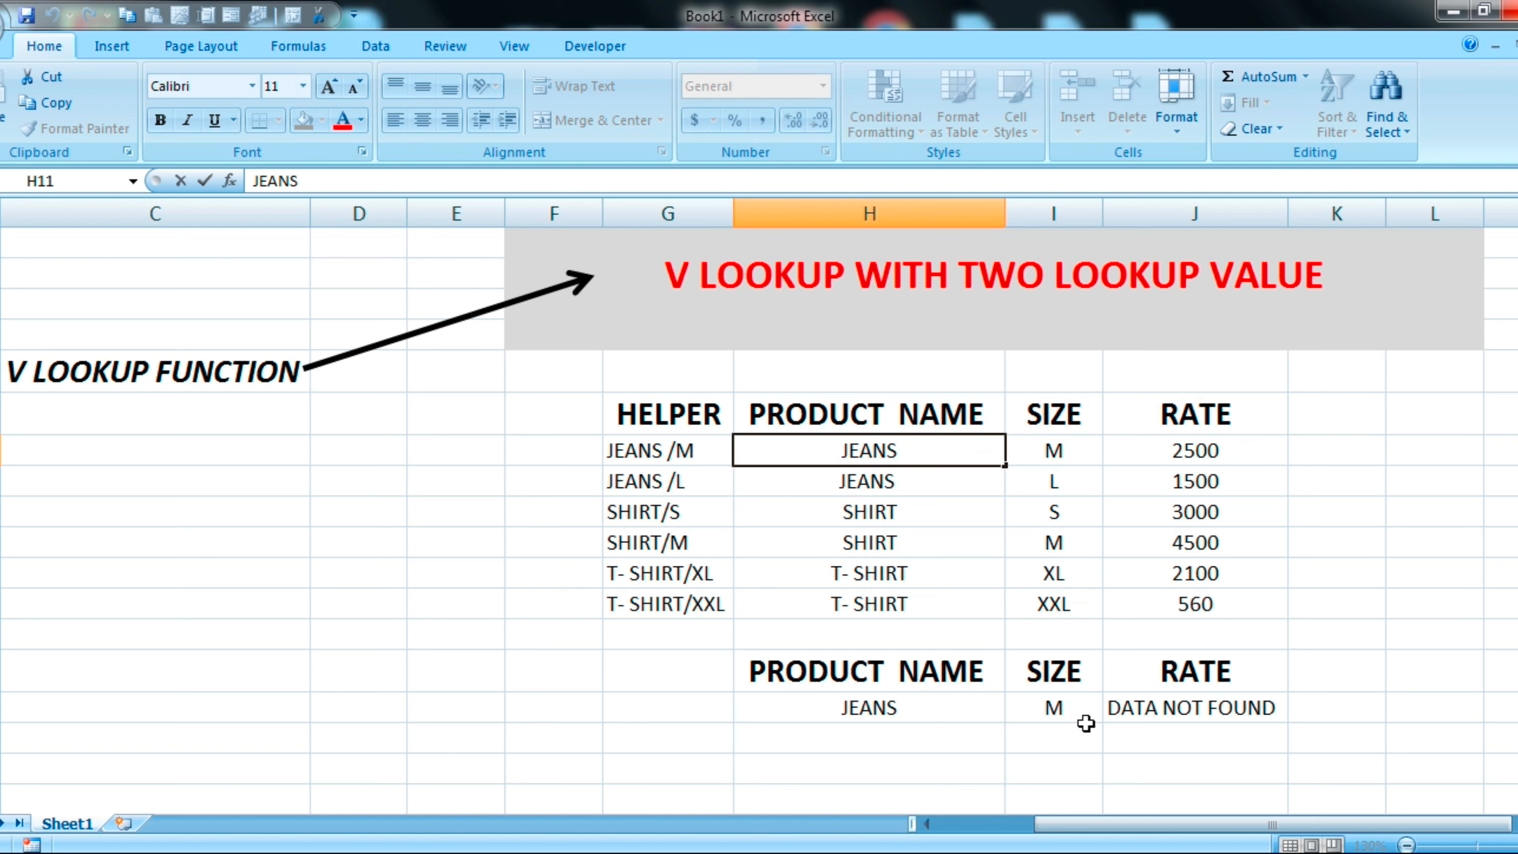
Step: Try a trailing space after JEANS in the lookup cell H19, and remove the space again
double_click(902, 707)
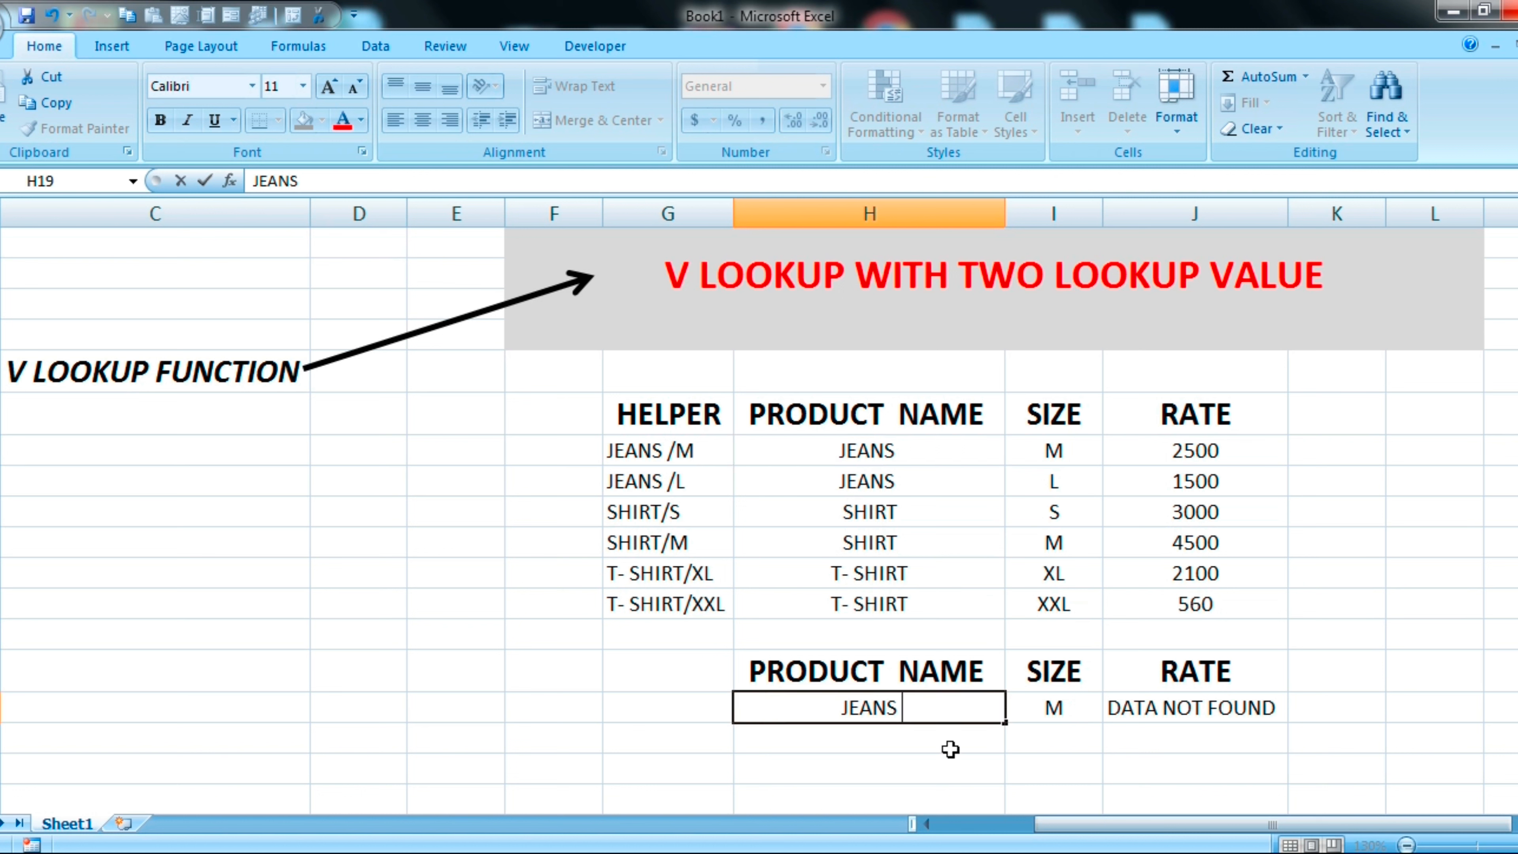
key(Return)
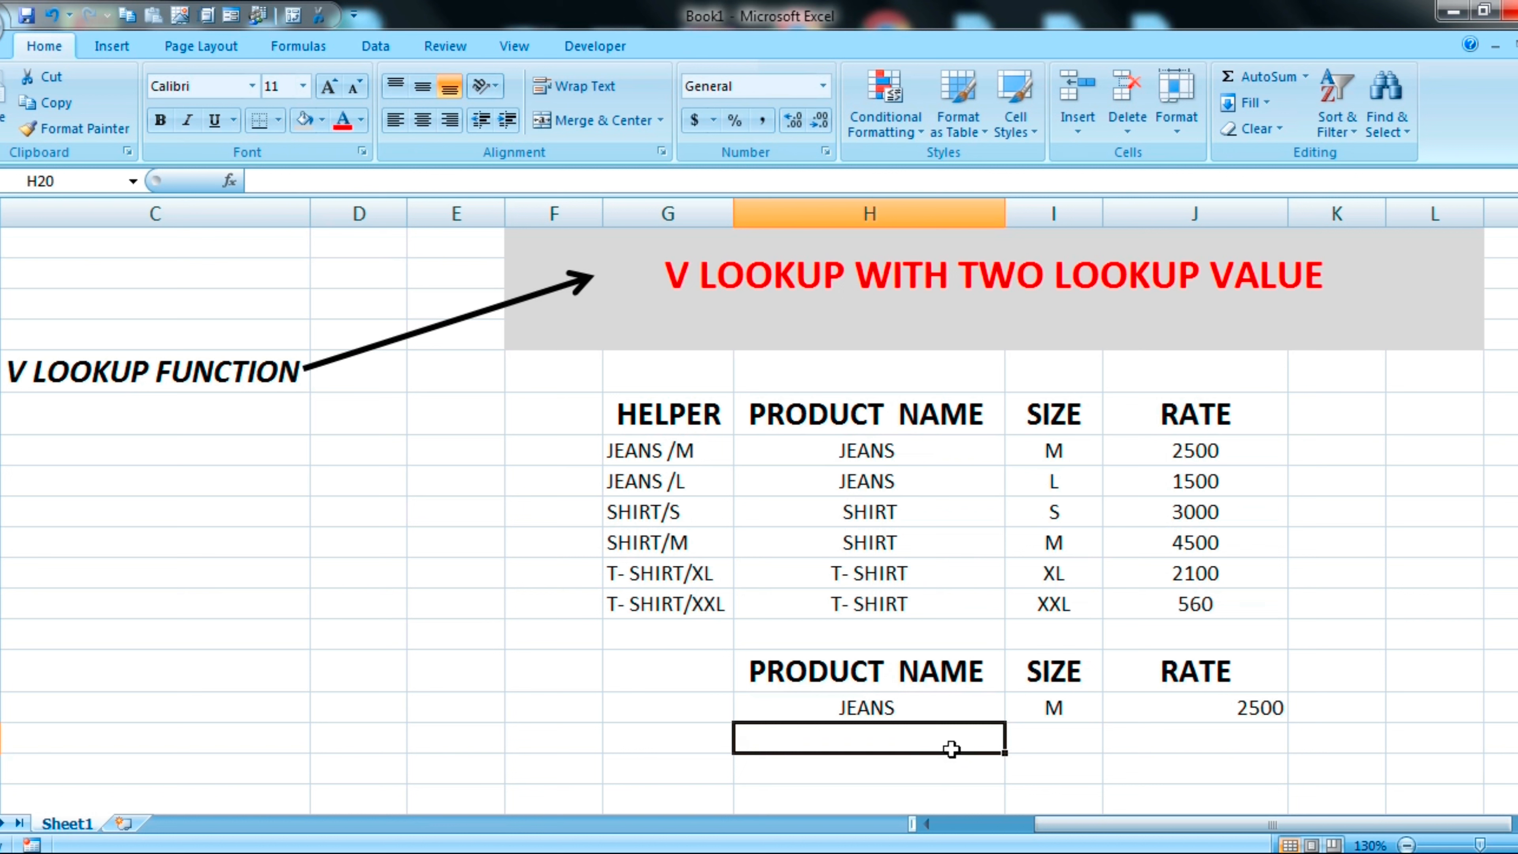
click(921, 707)
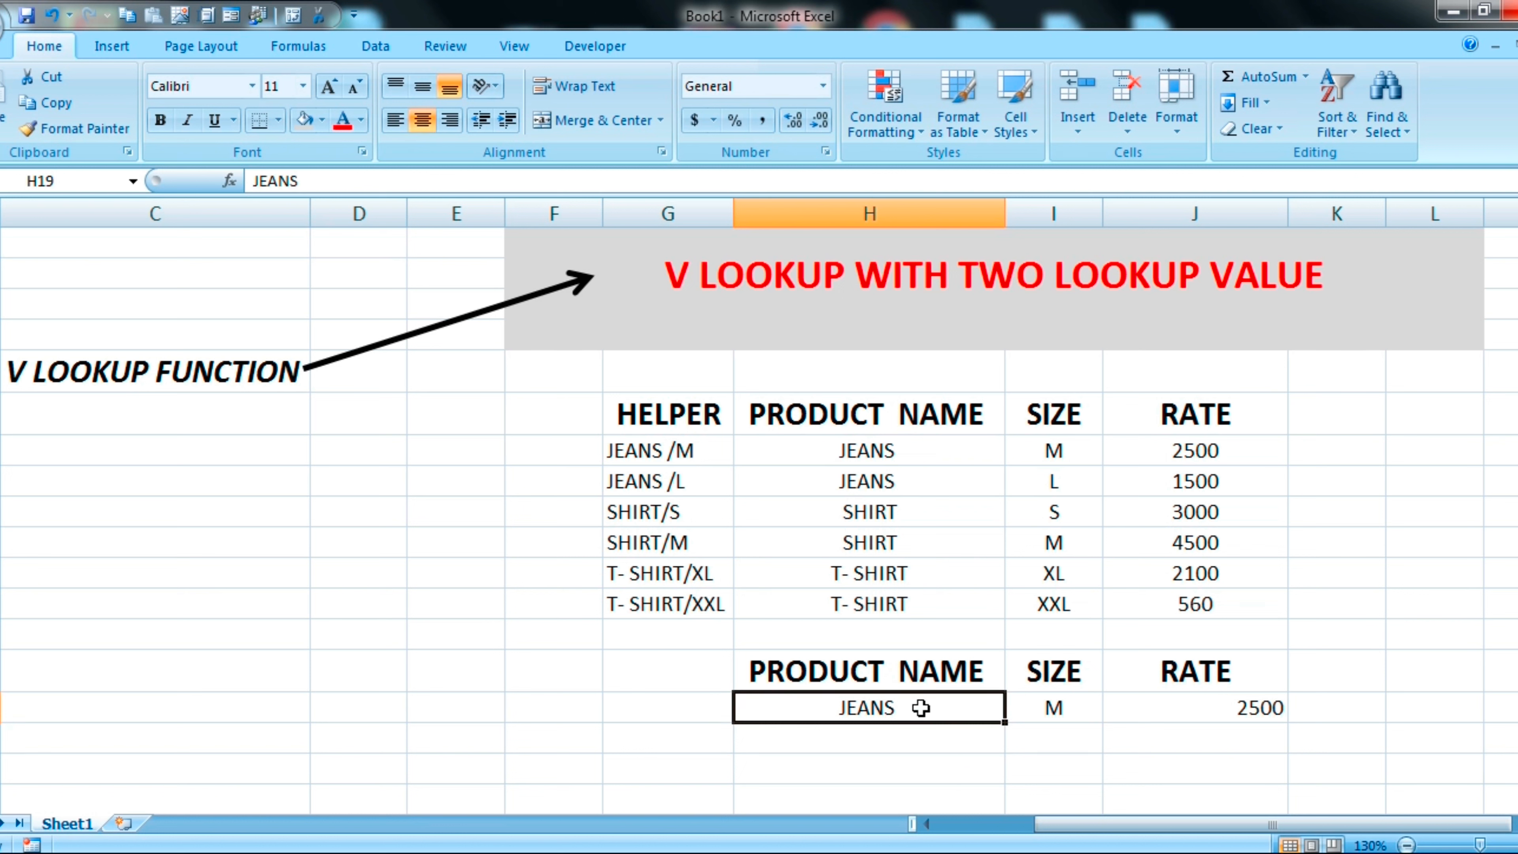
double_click(923, 704)
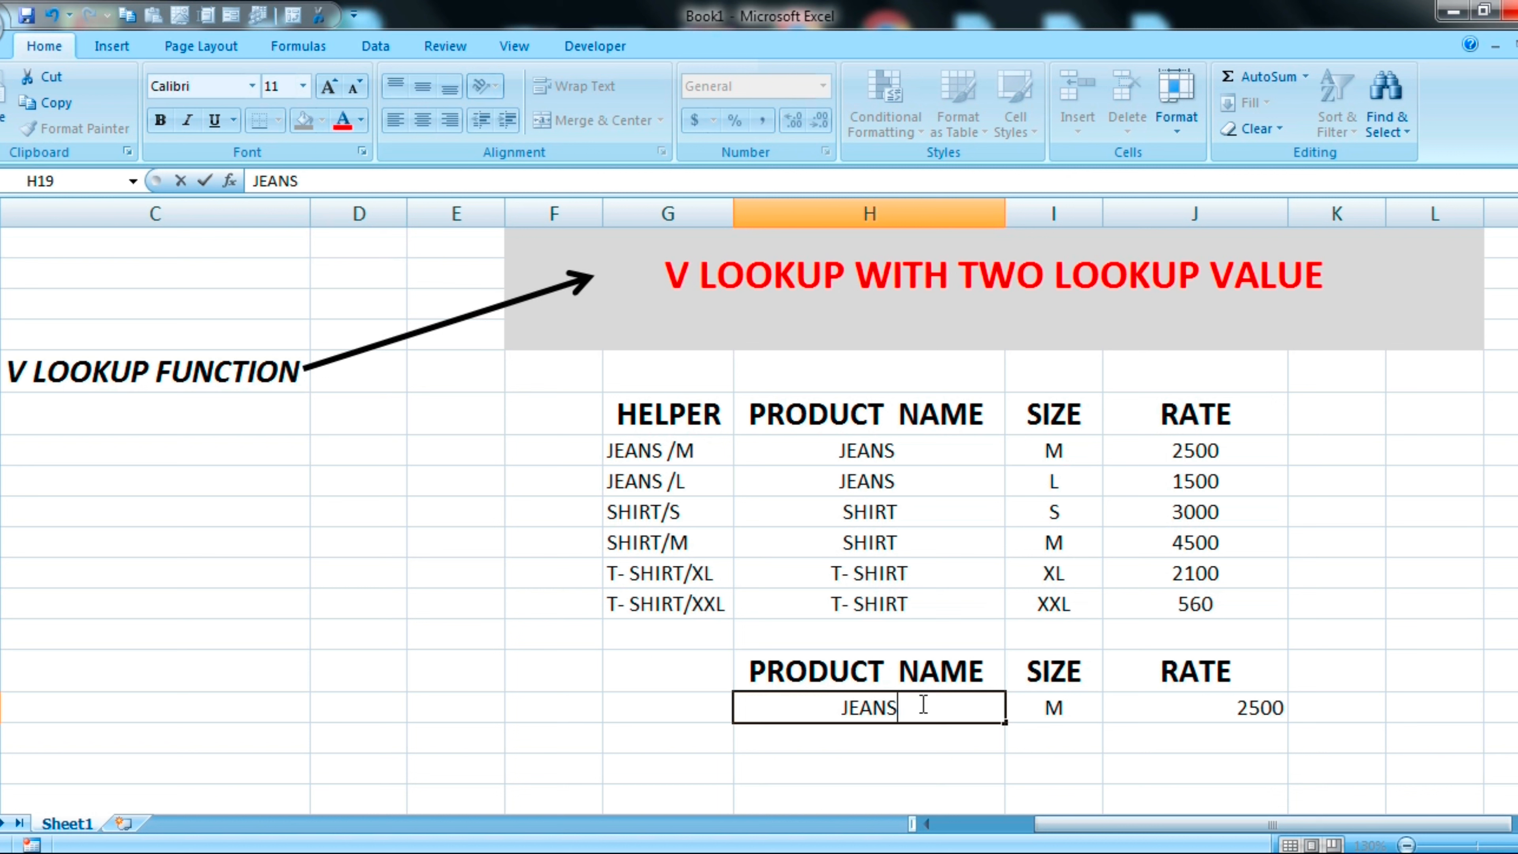
Step: Remove the trailing space after JEANS in table cell H11
click(903, 451)
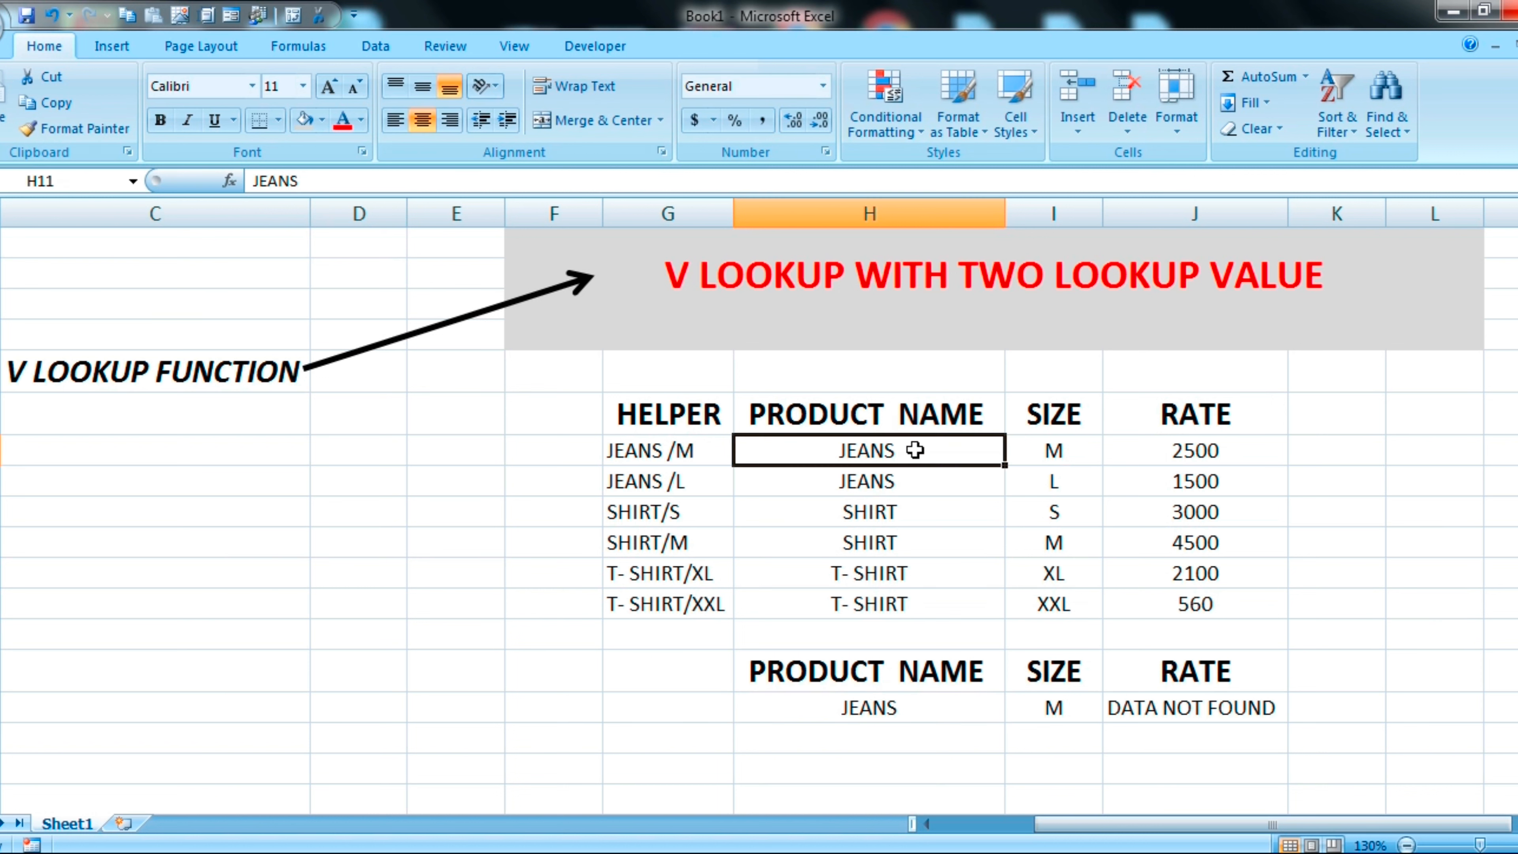
double_click(914, 450)
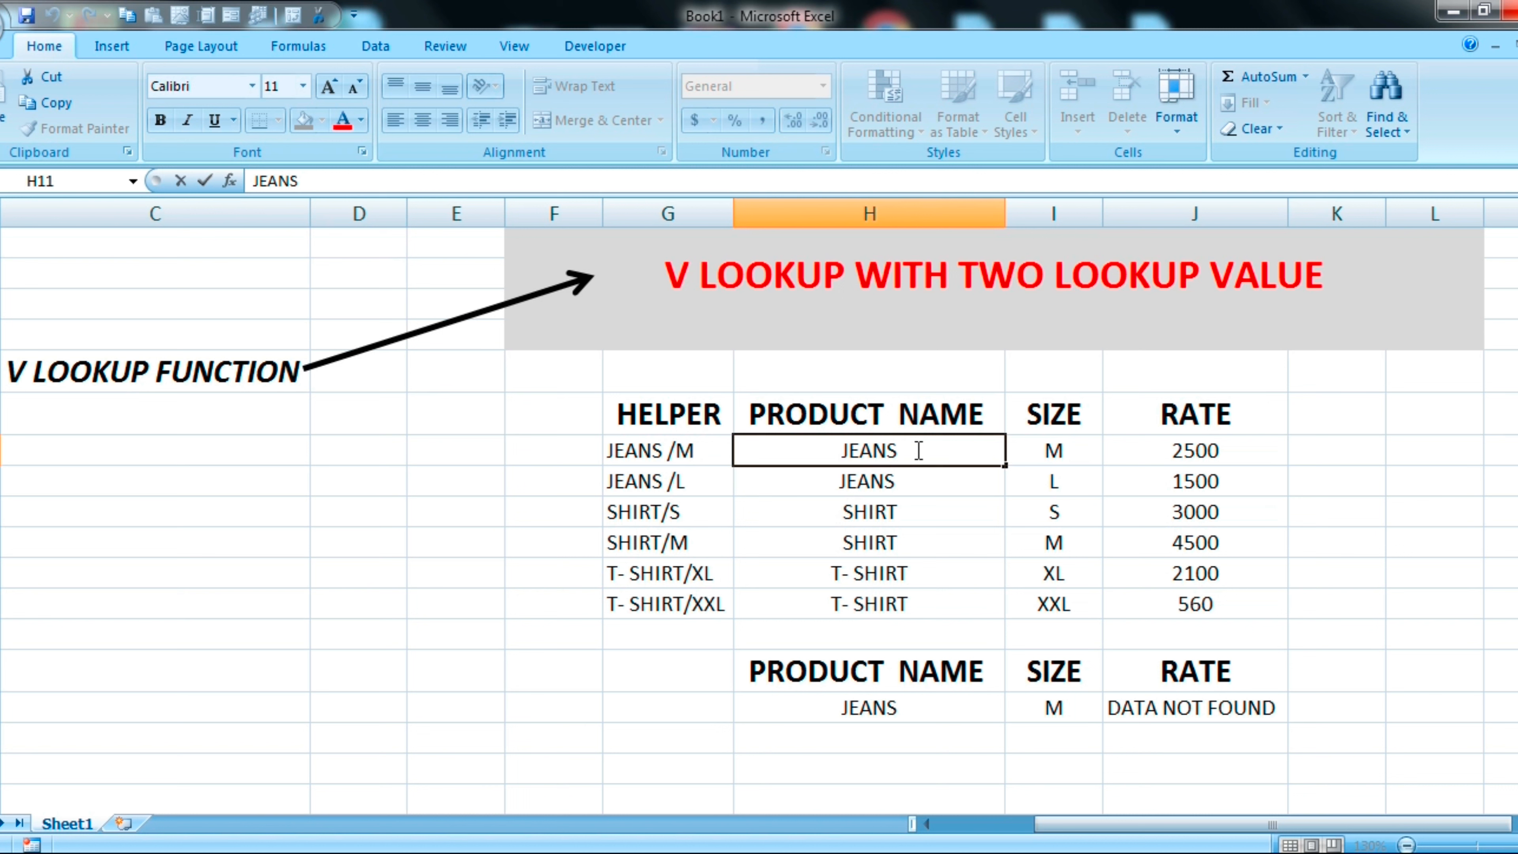
click(943, 735)
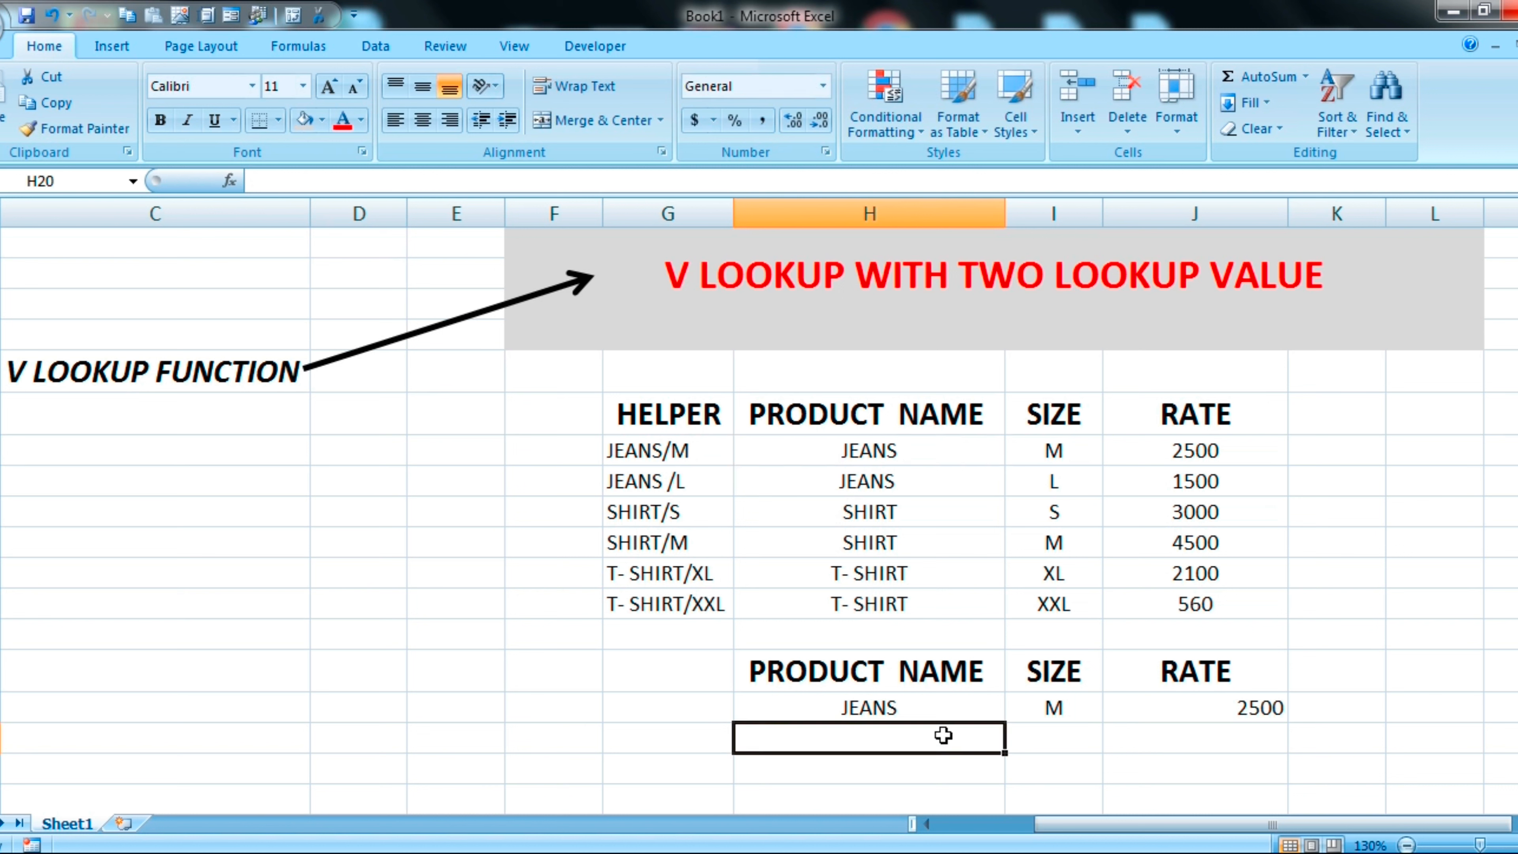
Step: Test the lookup with SHIRT as the product name in H19
click(886, 707)
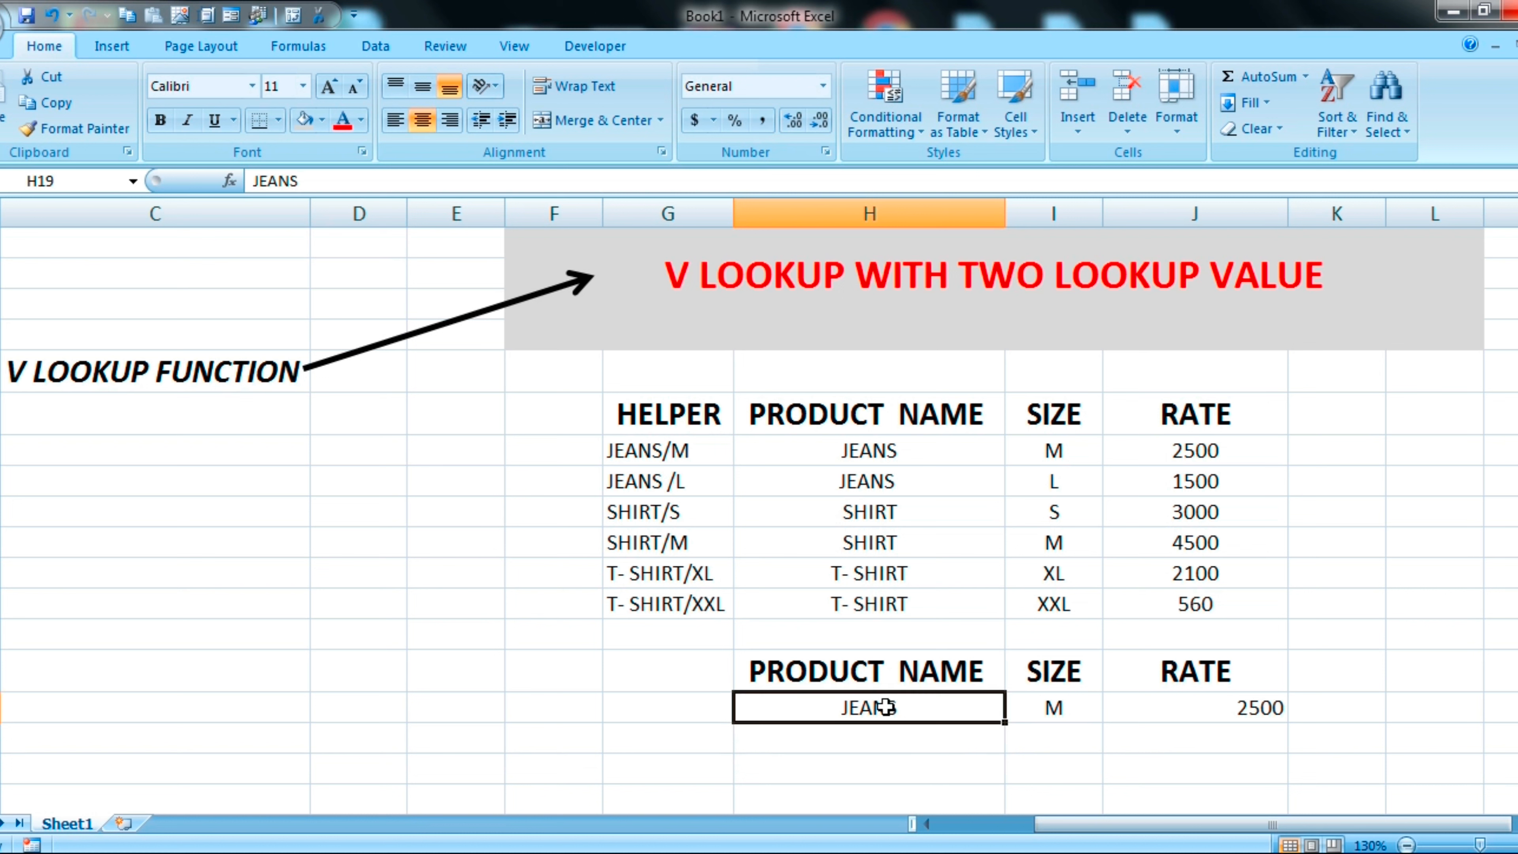
text(SHIRT)
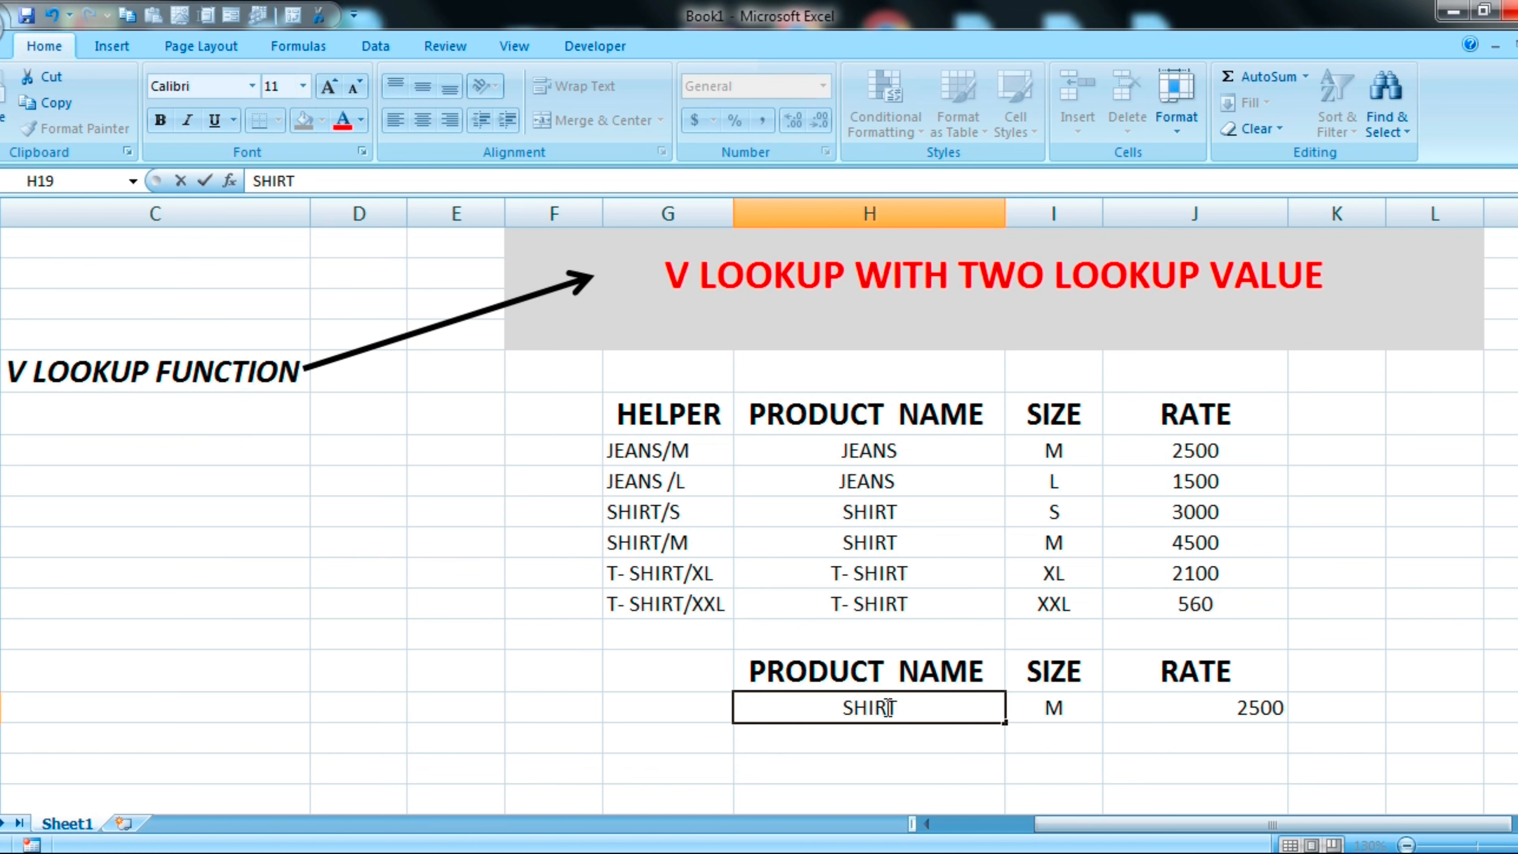
key(Return)
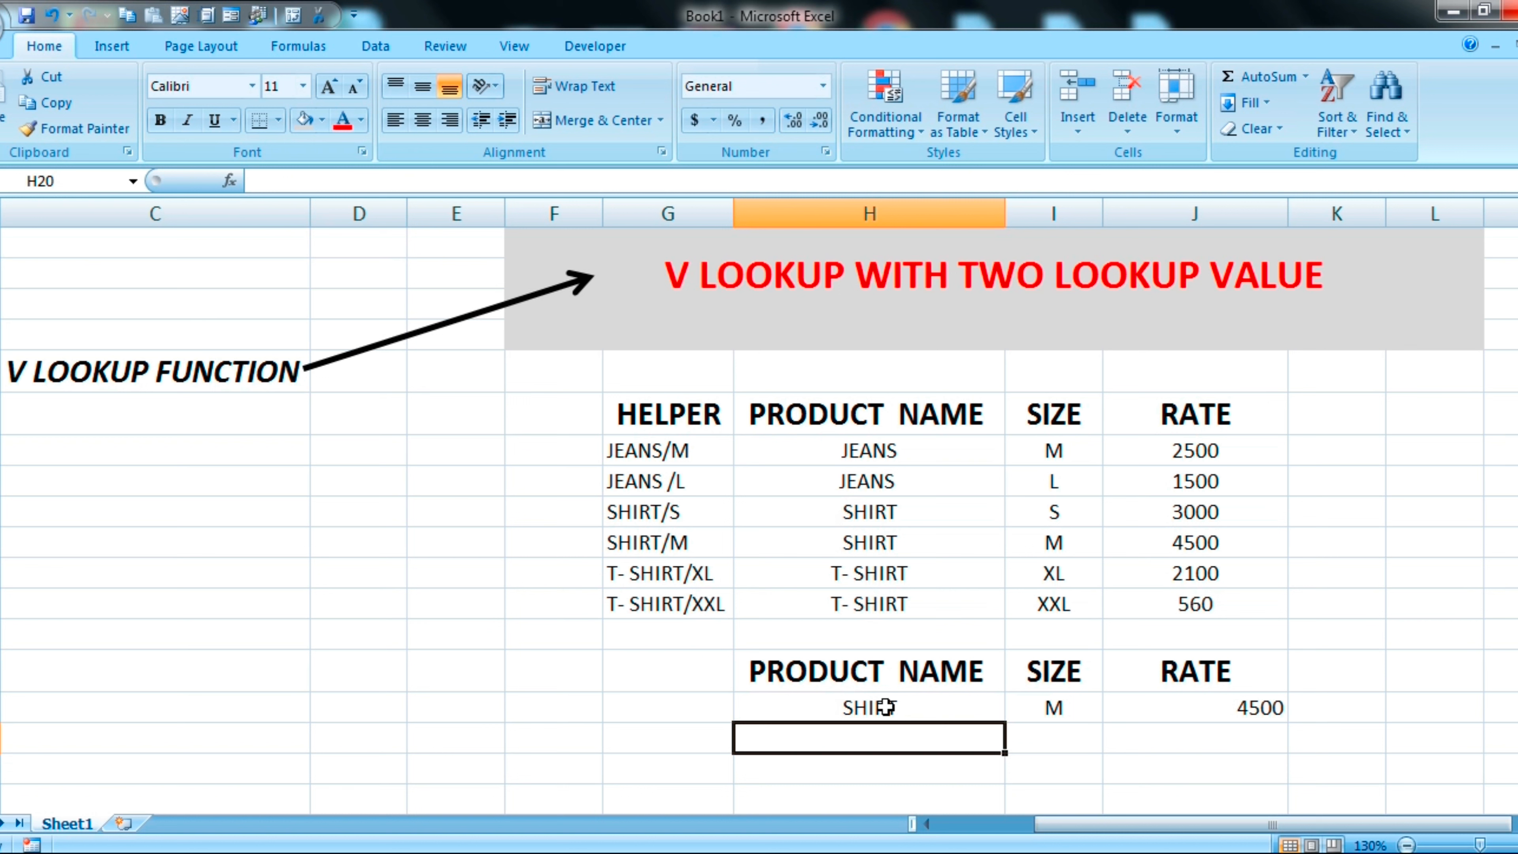
Step: Test the lookup with T-SHIRT as the product name in H19 and XL as the size in I19
click(885, 707)
text(T-)
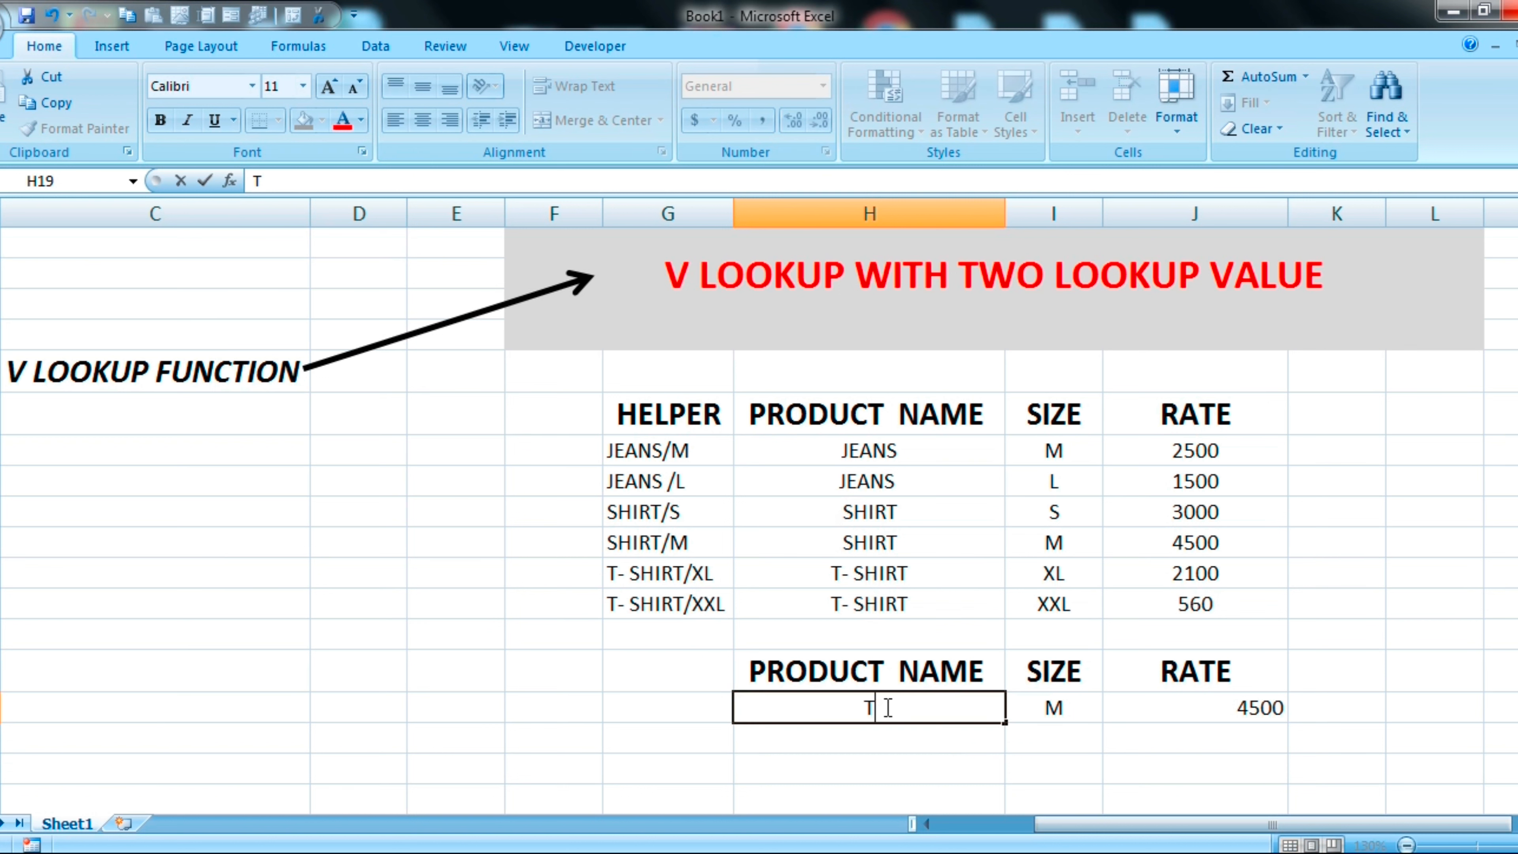
text(SHIRT)
key(Return)
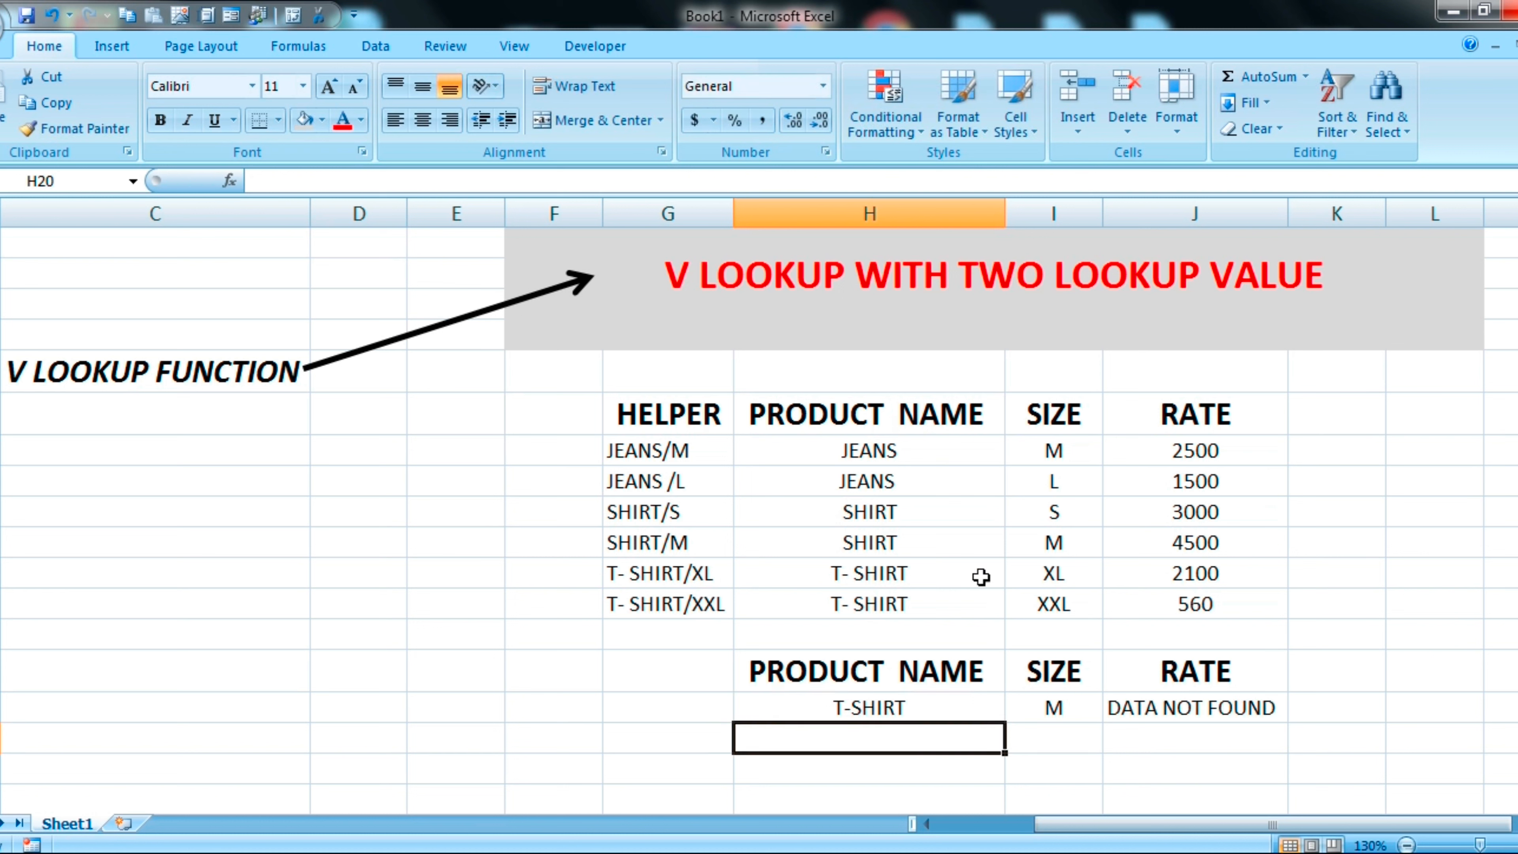
click(1058, 709)
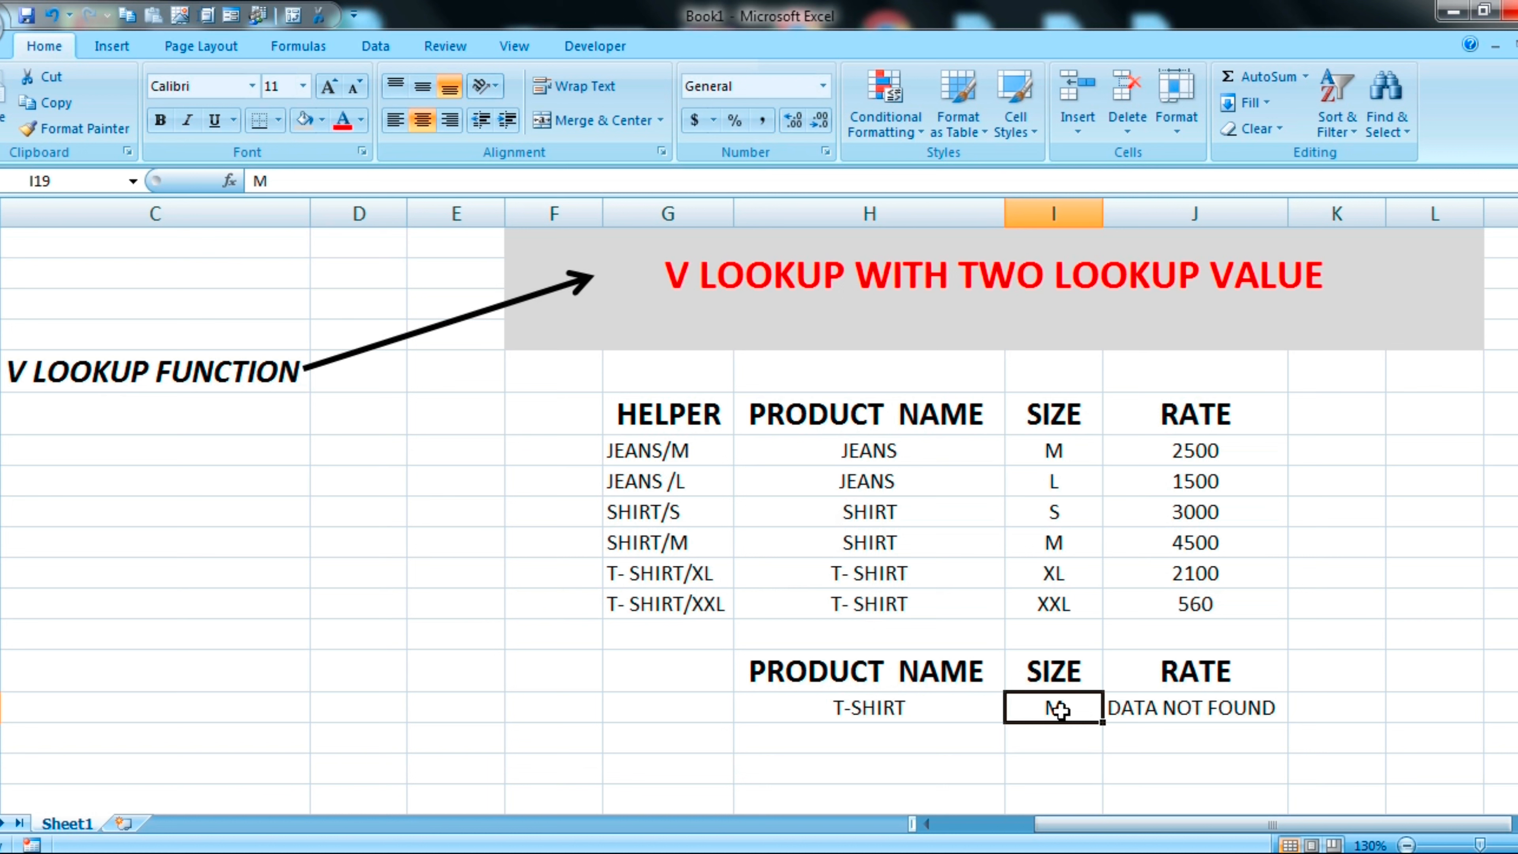
text(XL)
key(Return)
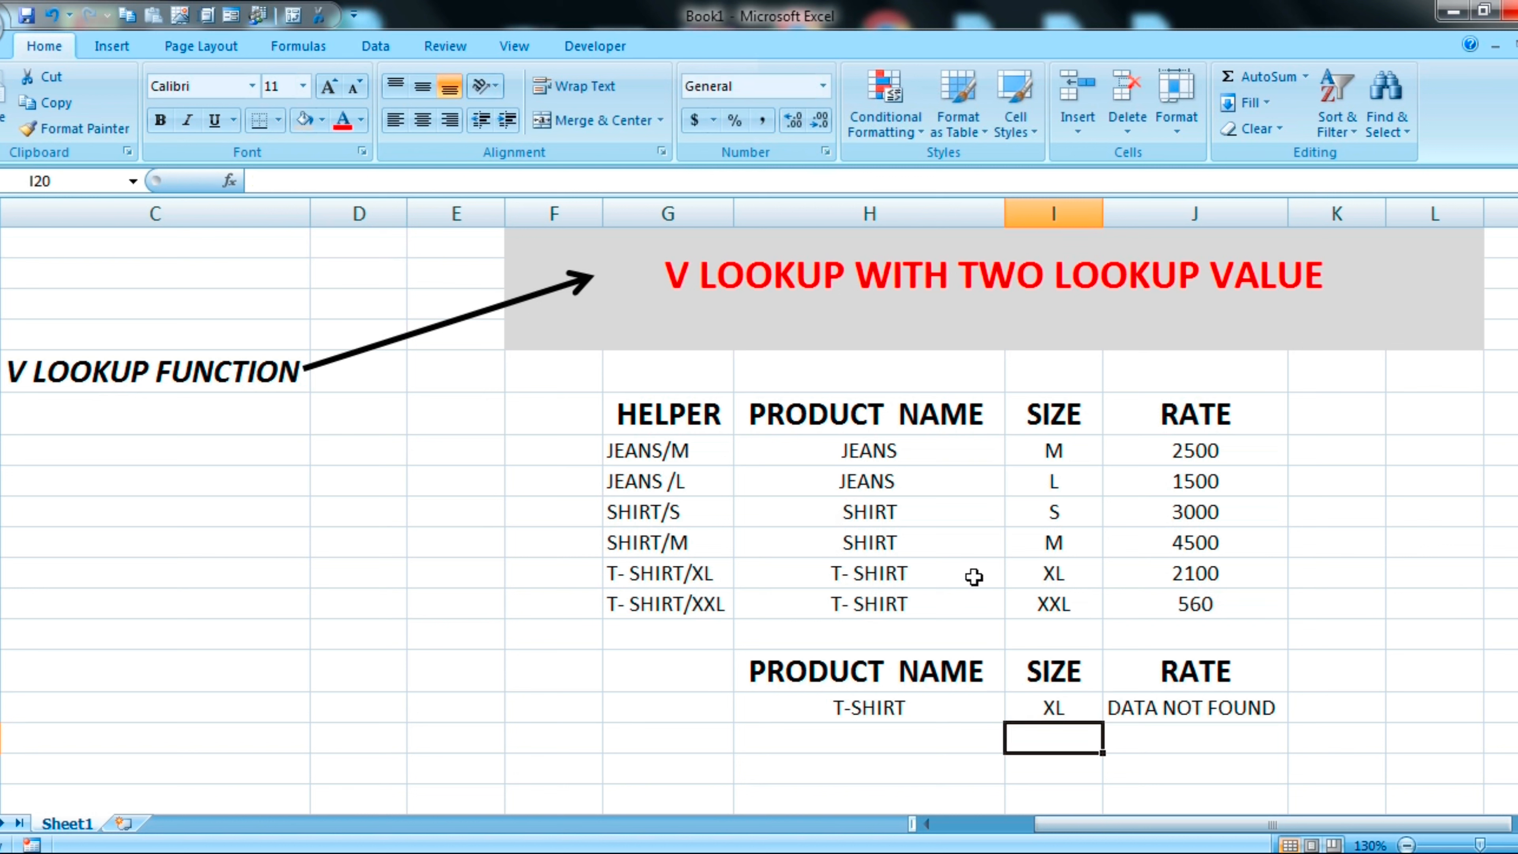
Step: Compare the spelling of the product name and size in table row 15 with the lookup entries in row 19
double_click(941, 578)
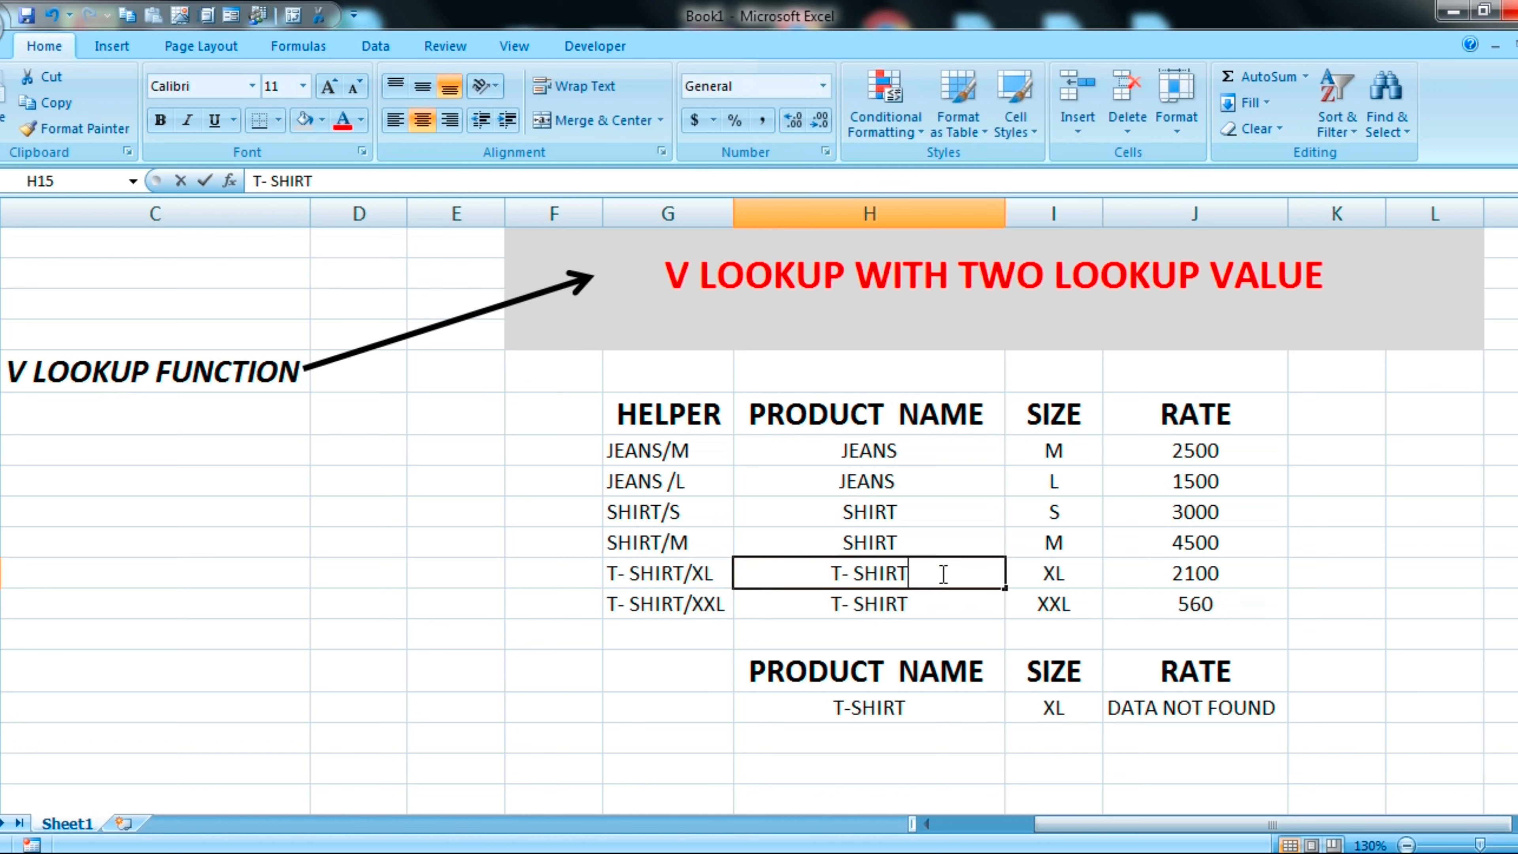
double_click(929, 712)
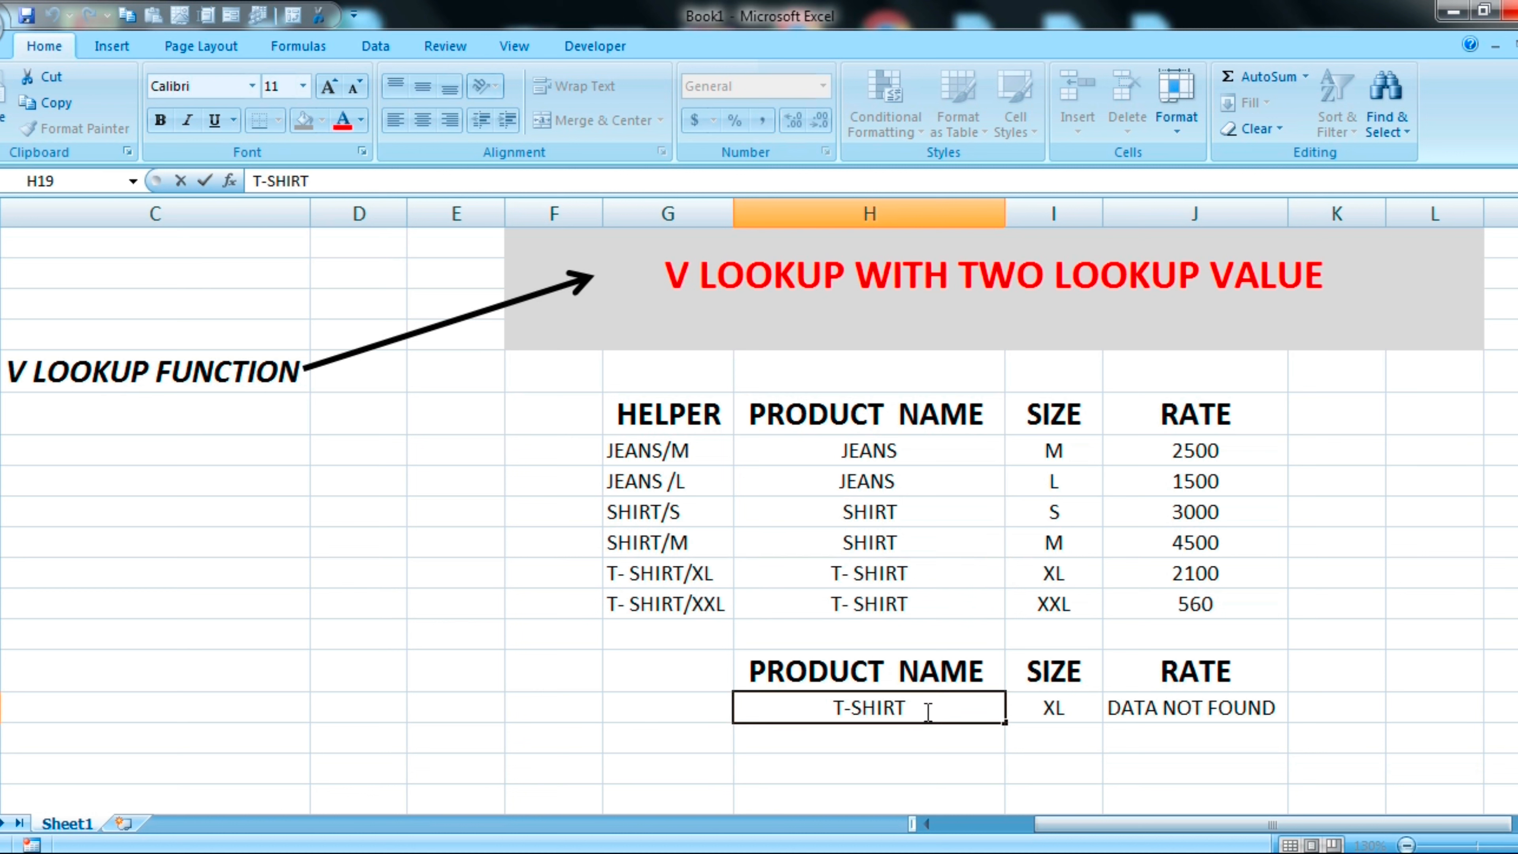
double_click(1084, 573)
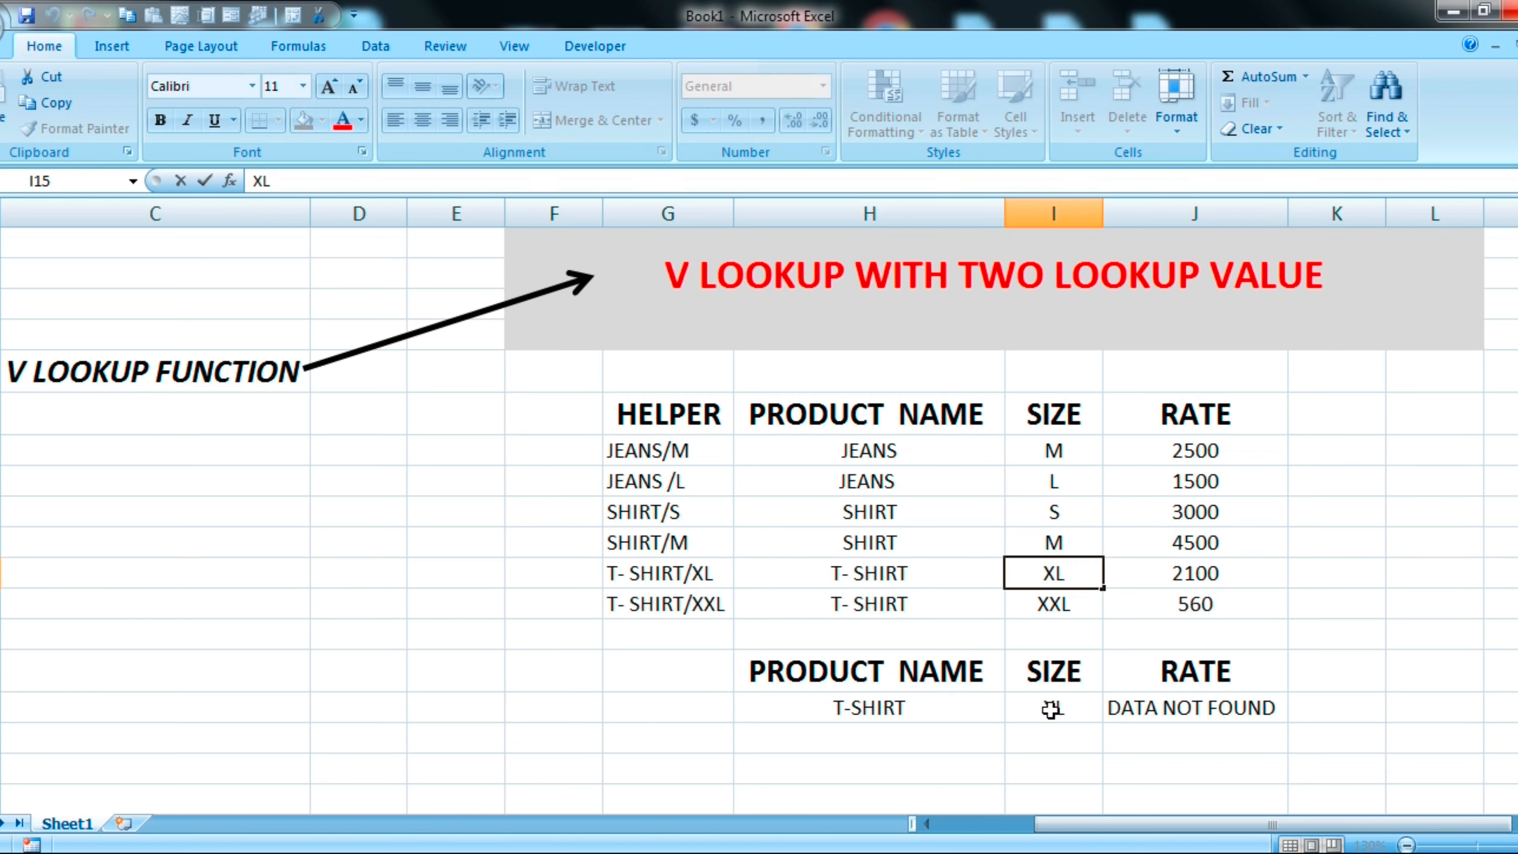
click(929, 708)
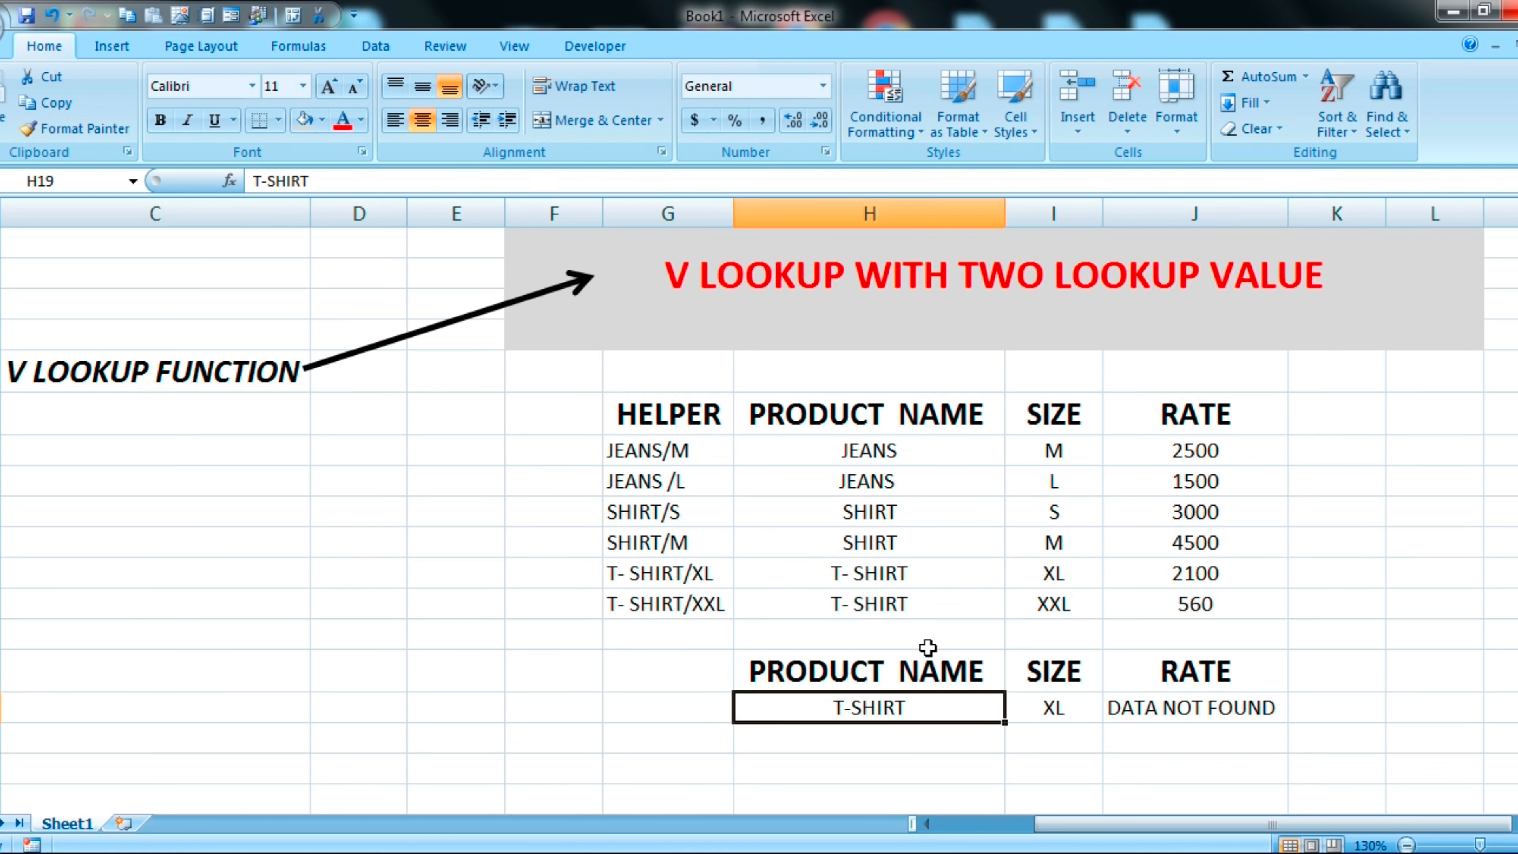
Step: Change the lookup size in I19 to XXL and compare the lookup entries with table row 16
double_click(1029, 708)
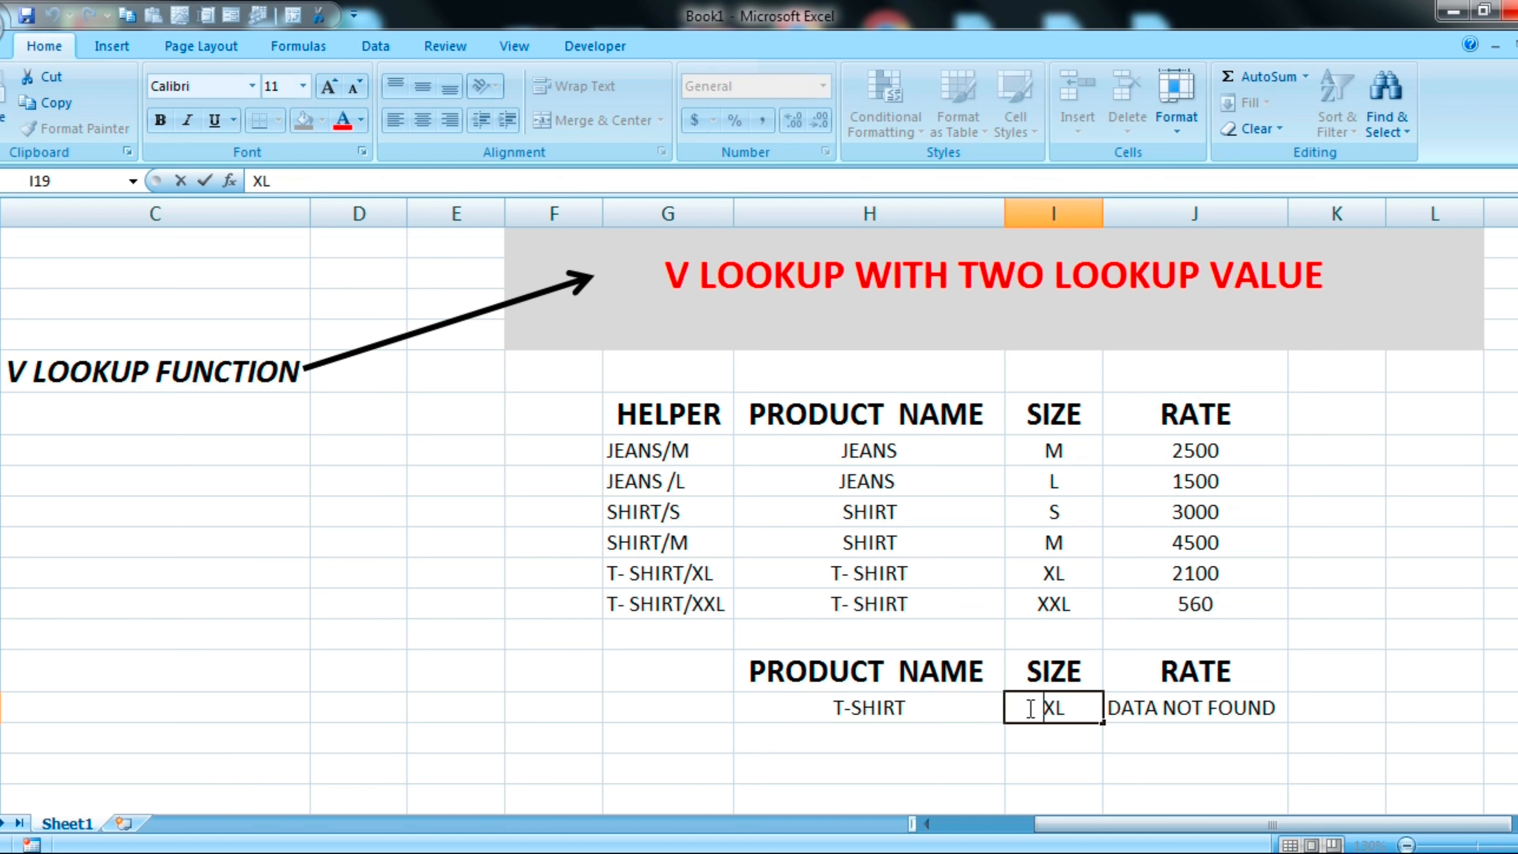
text(X)
key(Return)
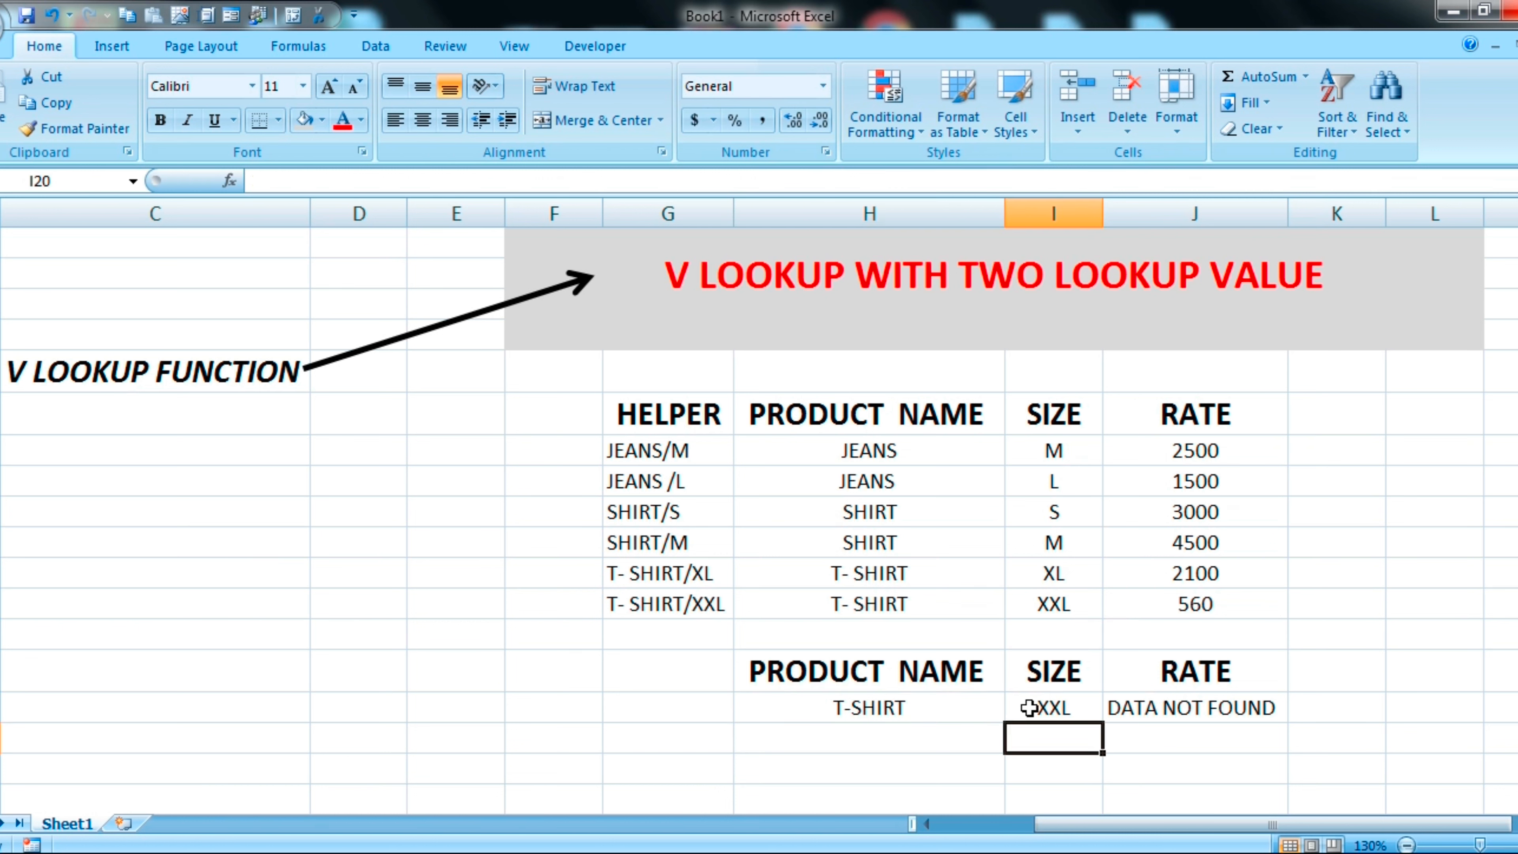
click(1106, 604)
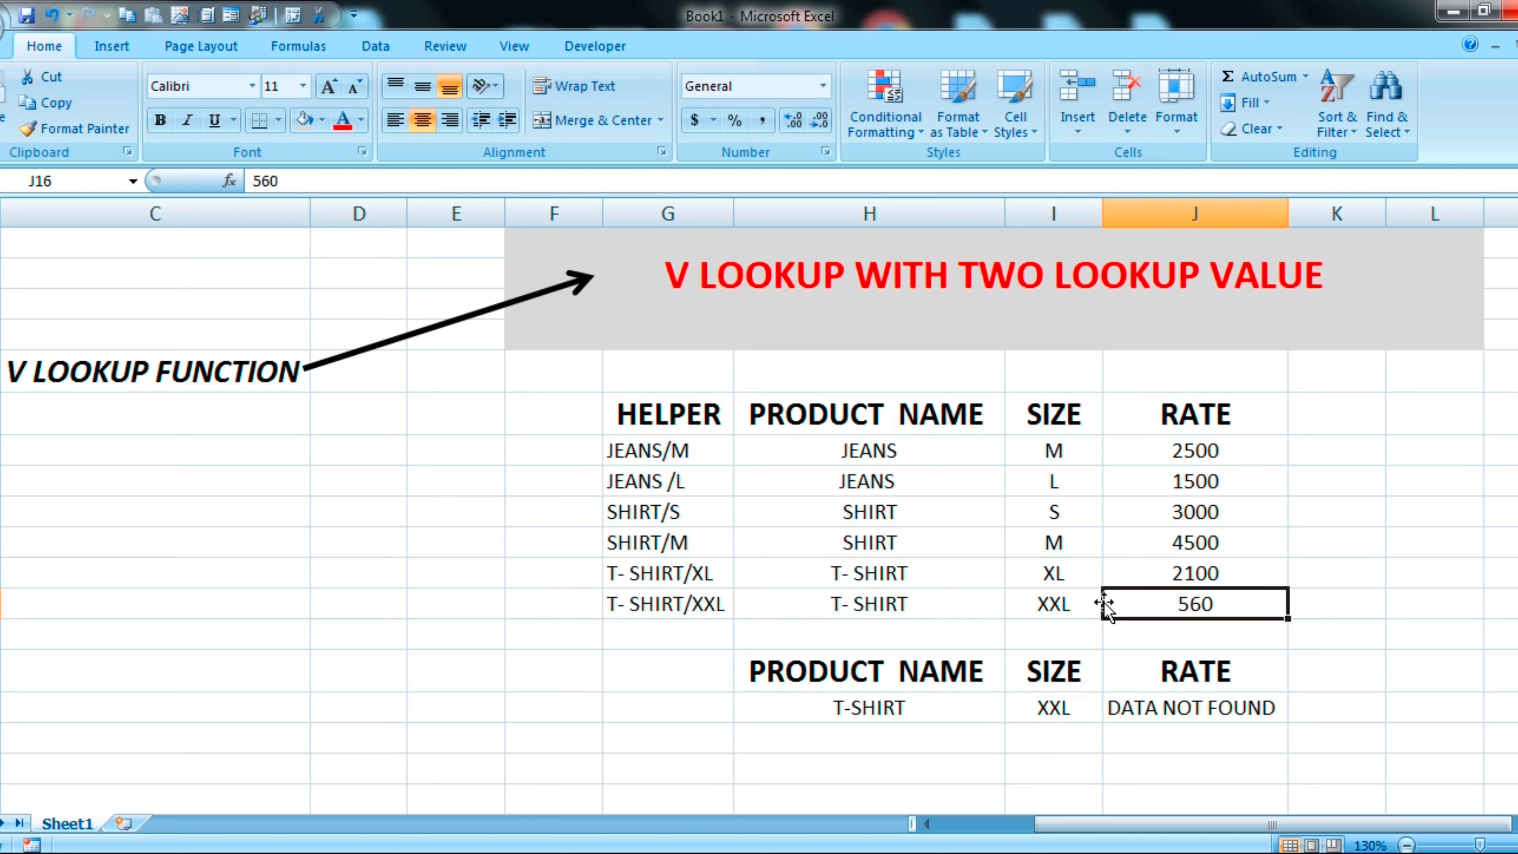
click(923, 604)
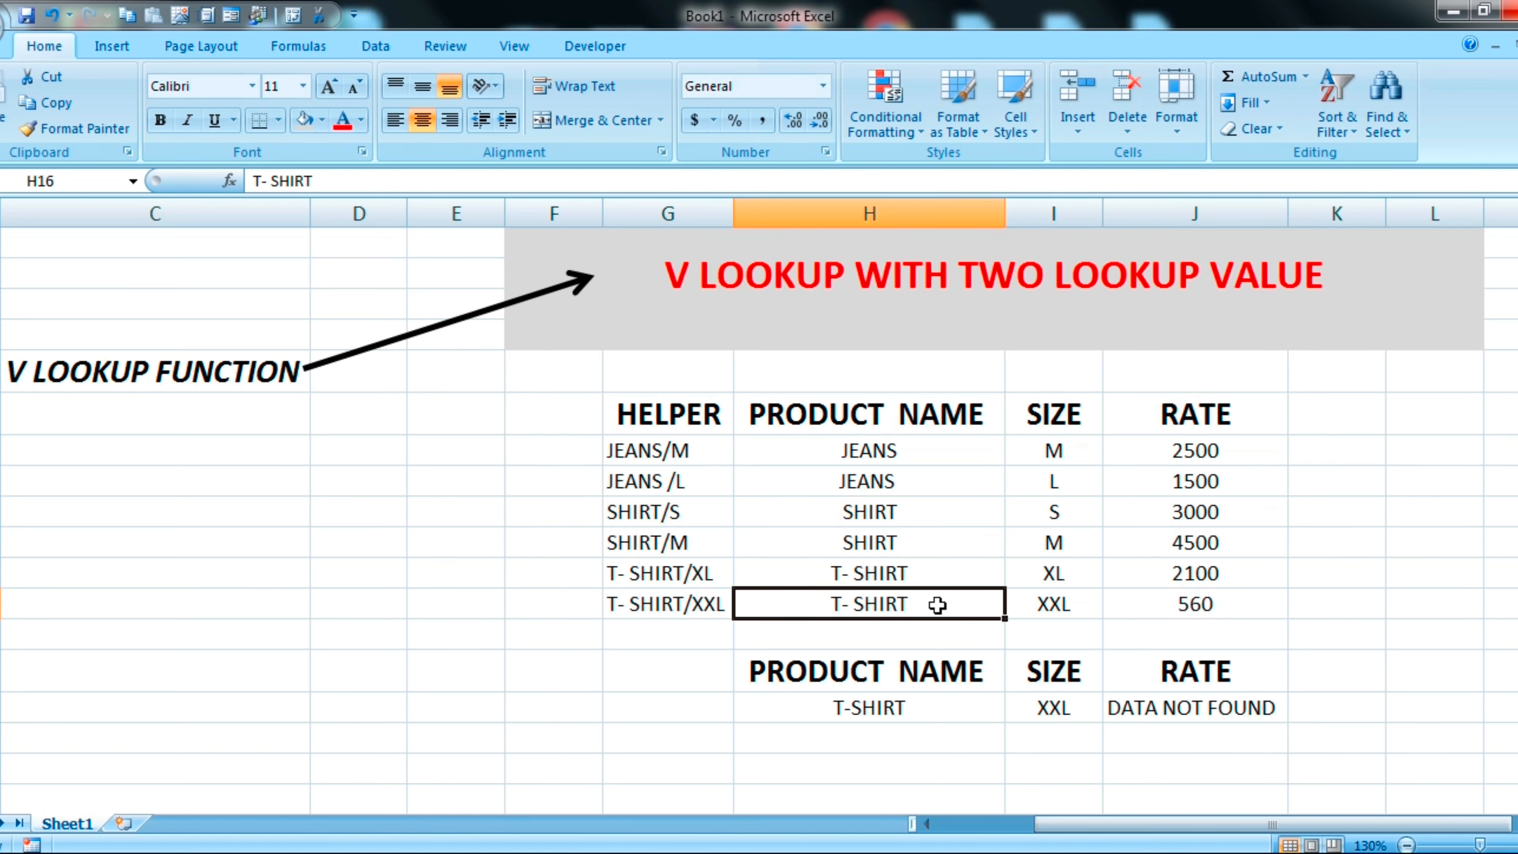
click(1044, 703)
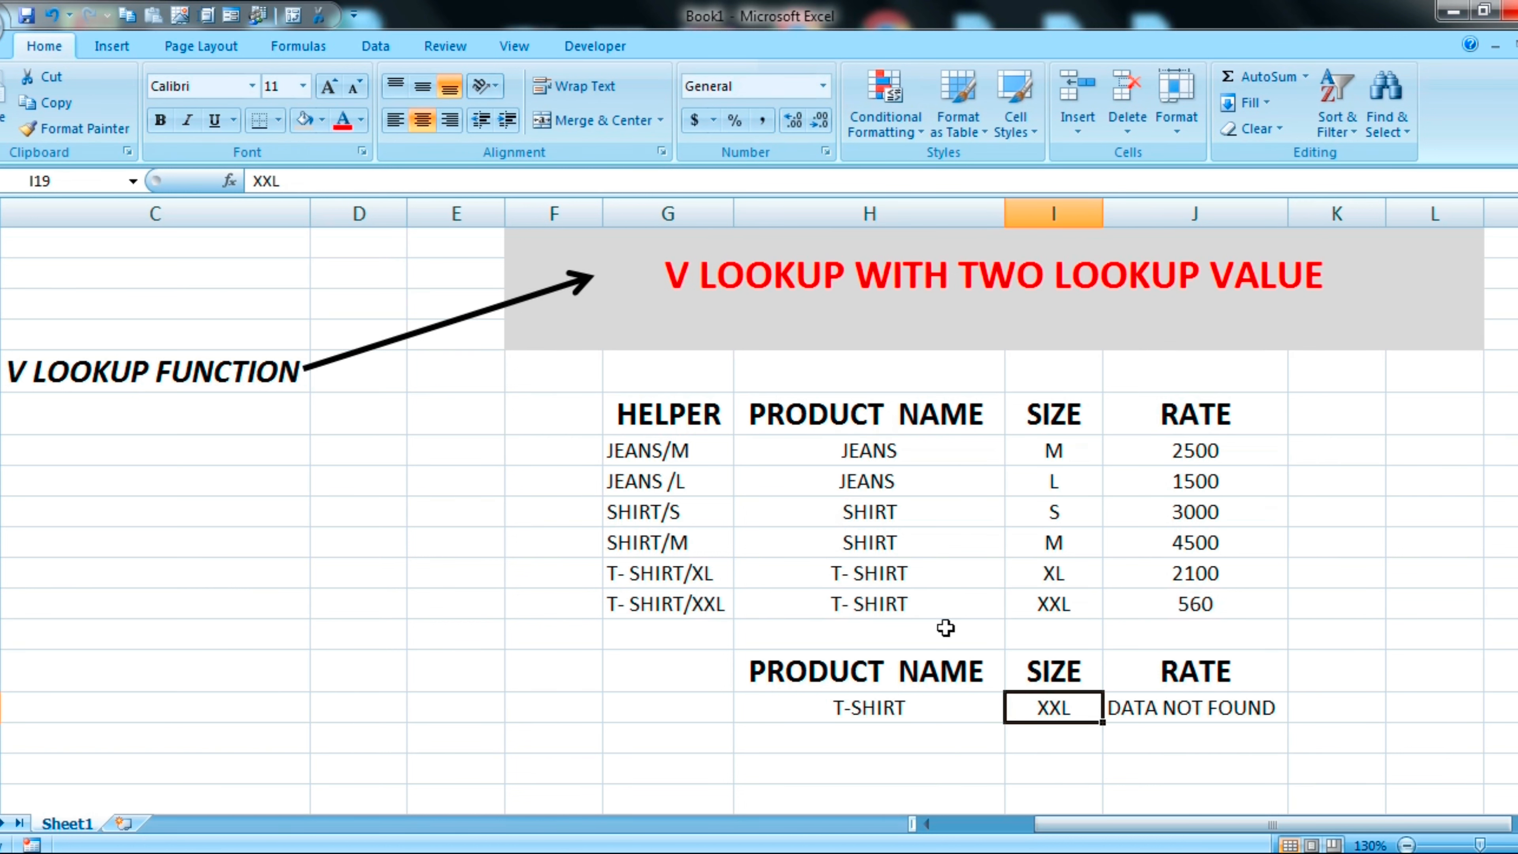
Step: Set the lookup product name in H19 to JEANS and the size in I19 to M
click(882, 447)
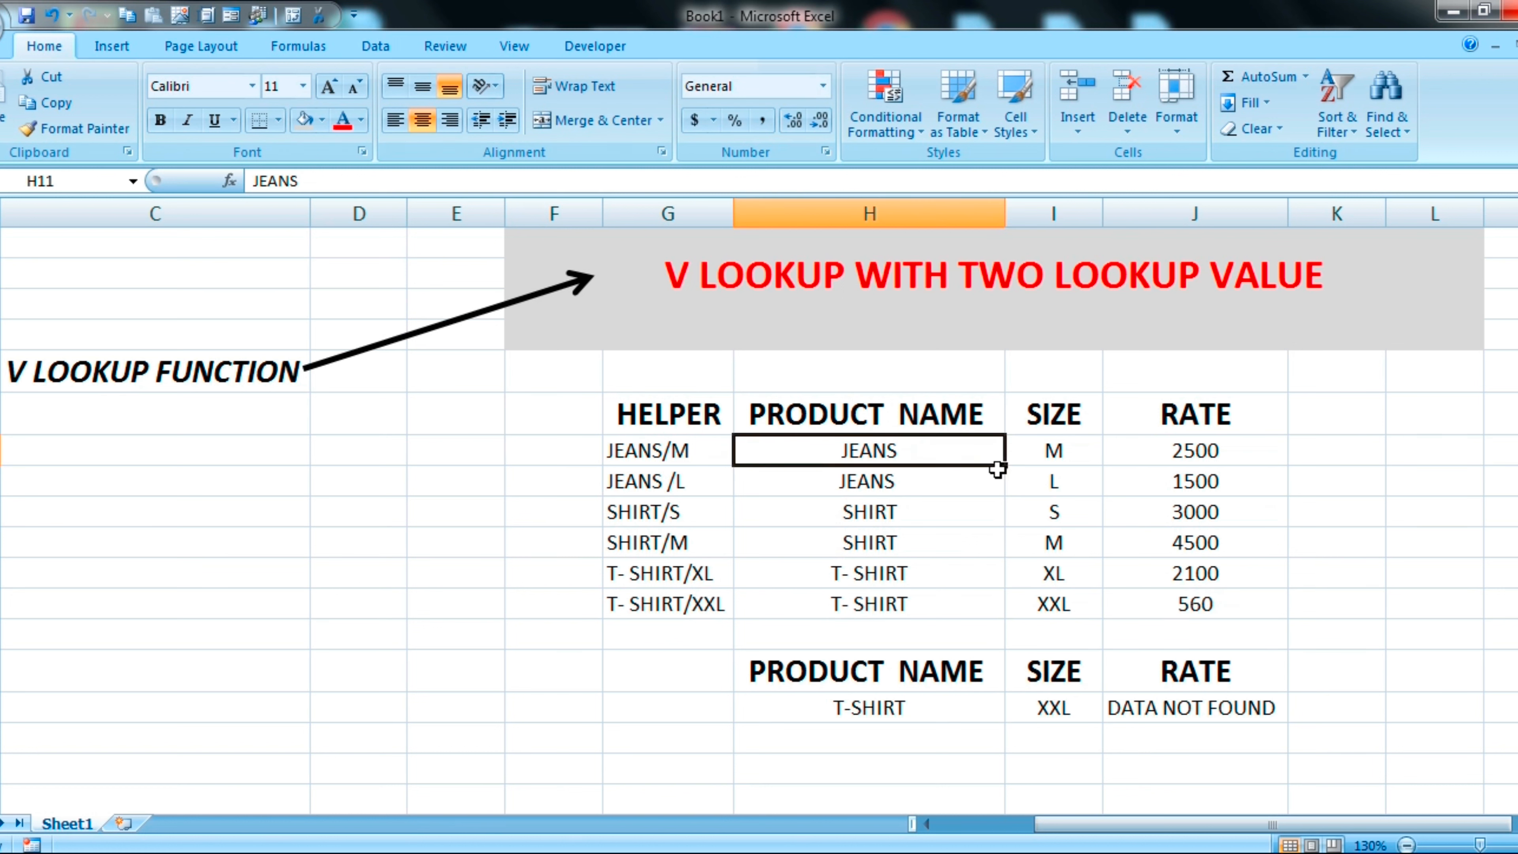
click(957, 716)
text(JEA)
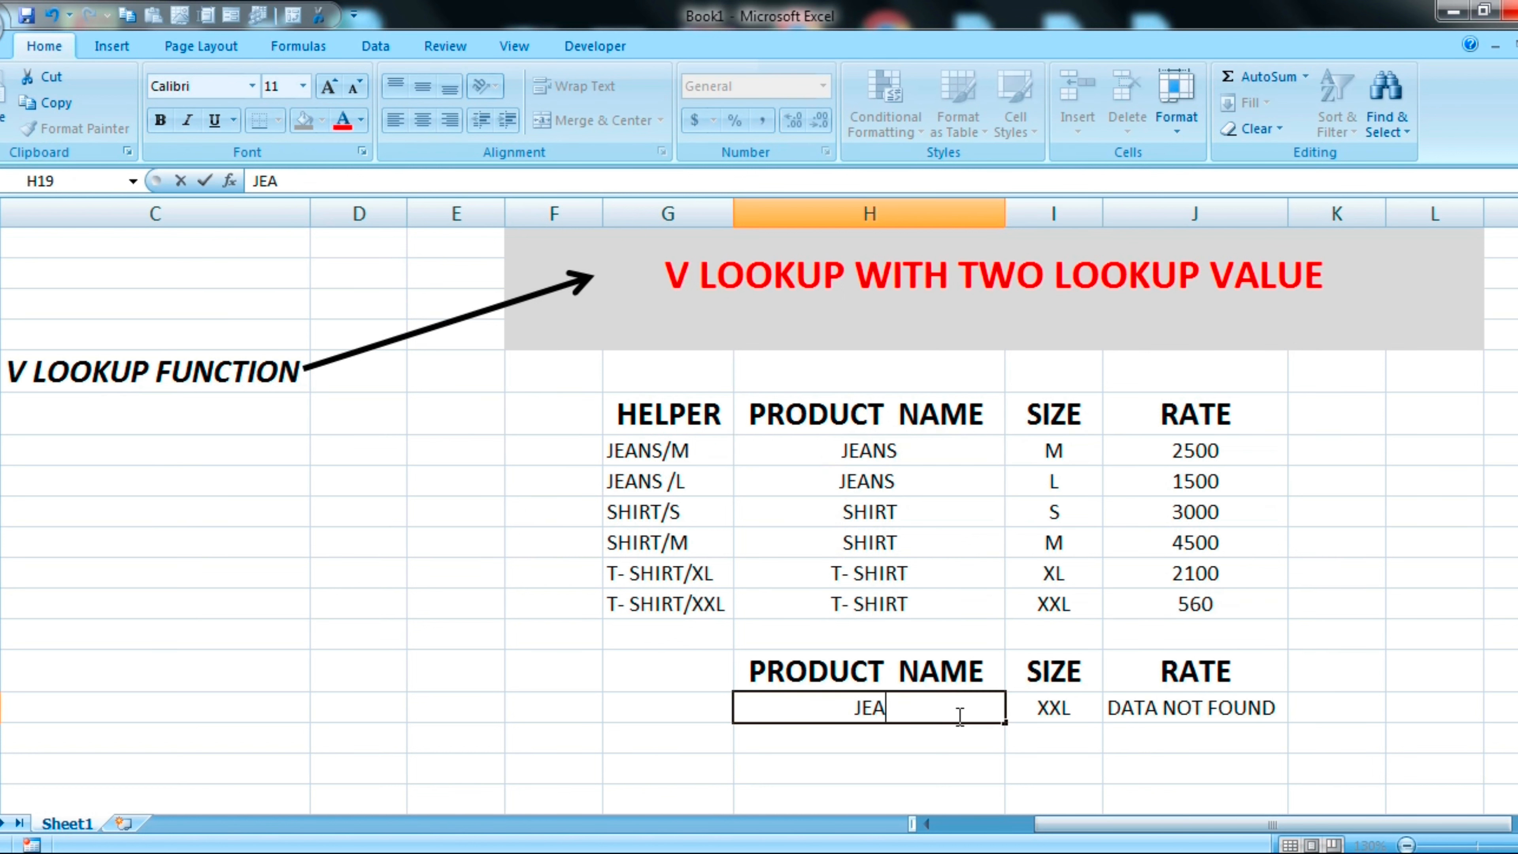
text(NS)
key(Return)
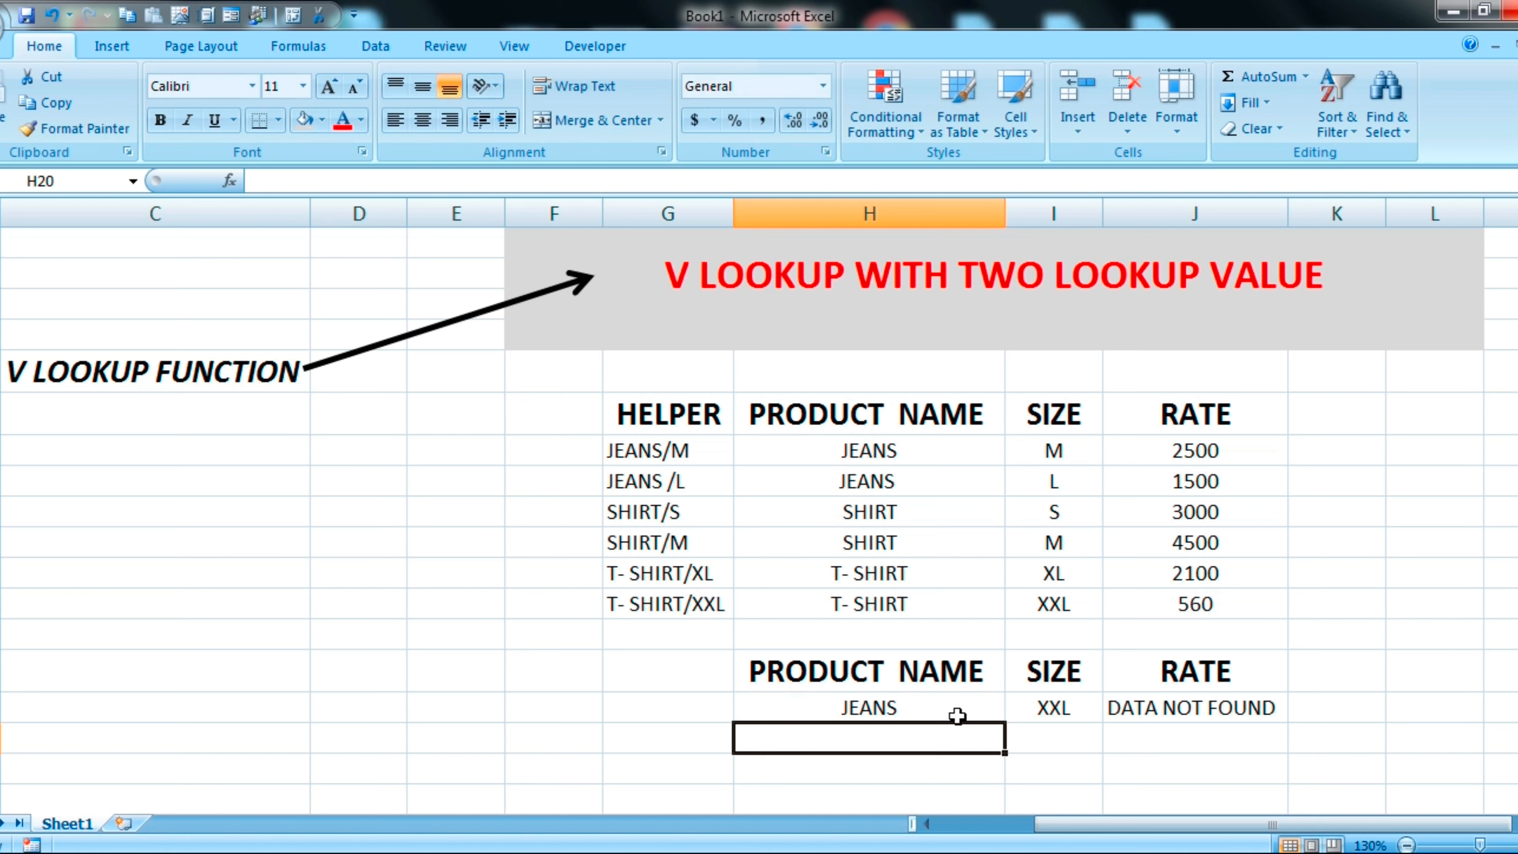
click(1049, 712)
text(M)
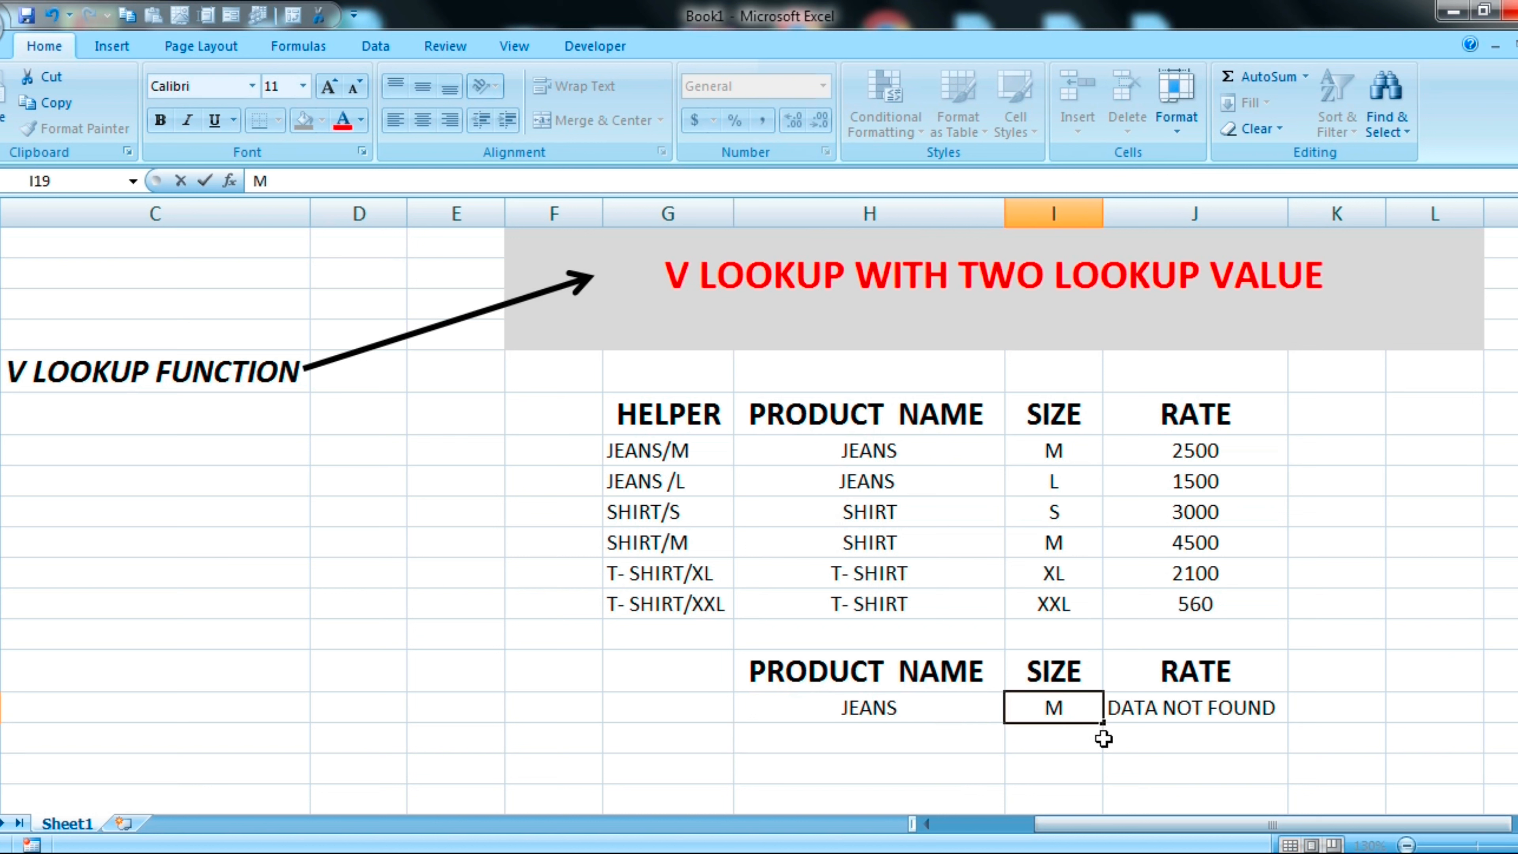
click(1105, 740)
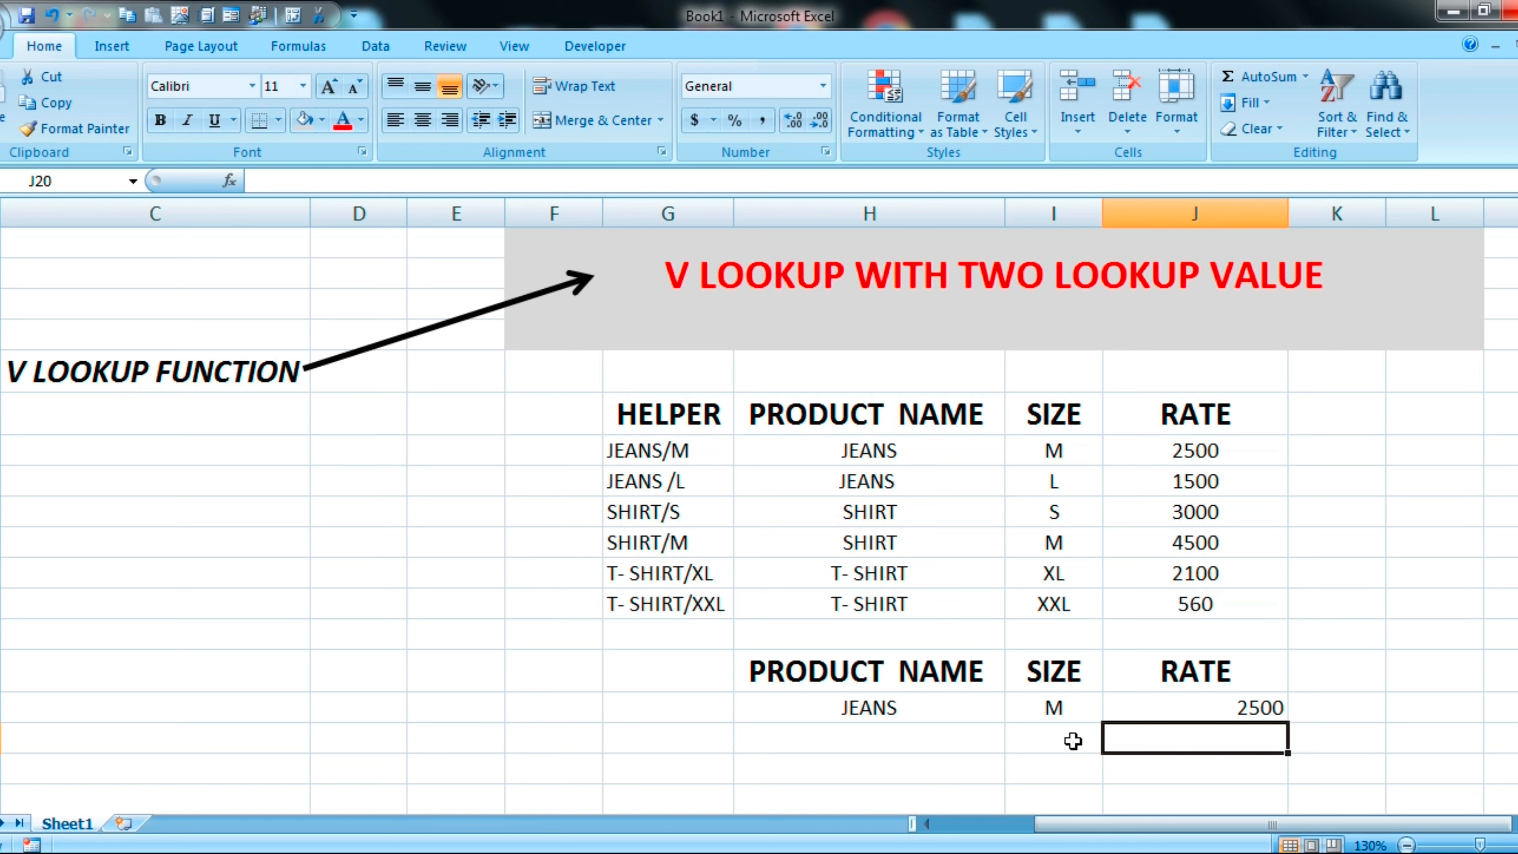
click(1034, 740)
click(1342, 681)
key(F2)
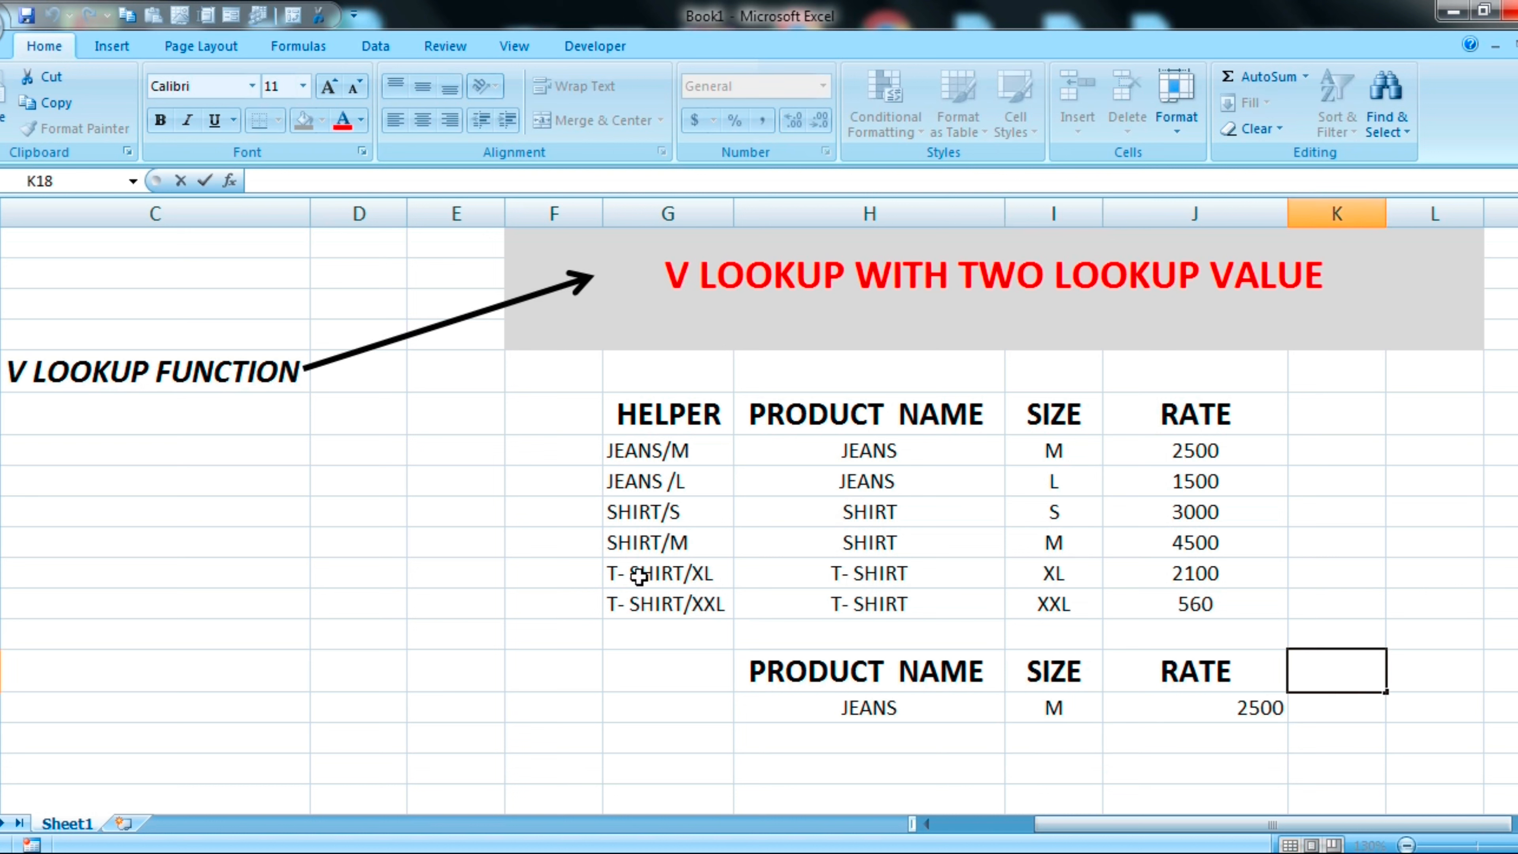